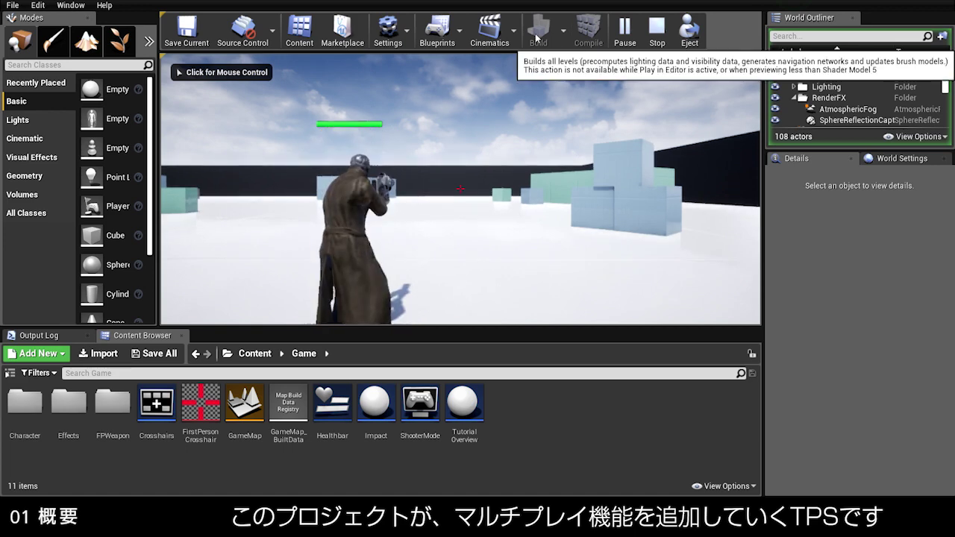
- Play-test the third-person character in the viewport, then end the session with Esc
click(526, 164)
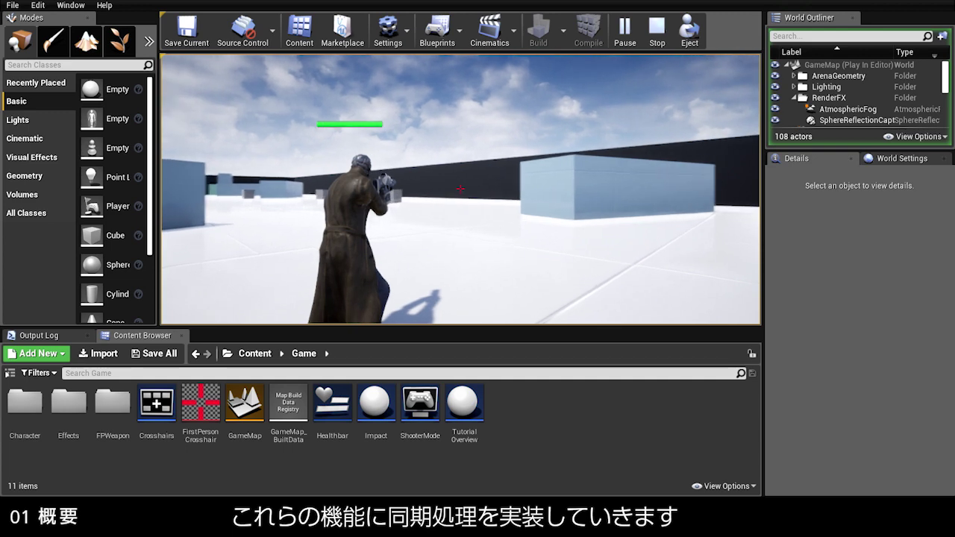
key(Escape)
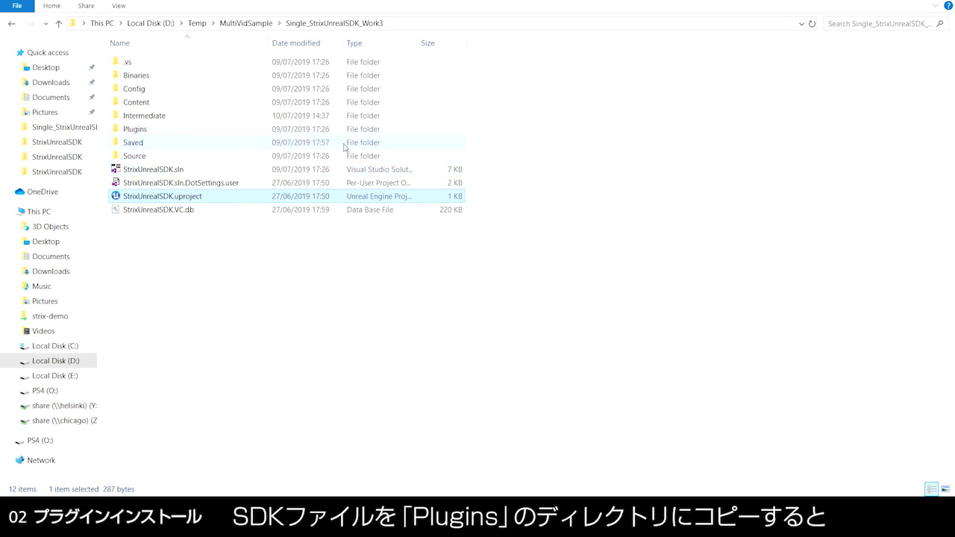
- Open the project's Plugins folder to confirm the StrixSDK folder is there
double_click(148, 132)
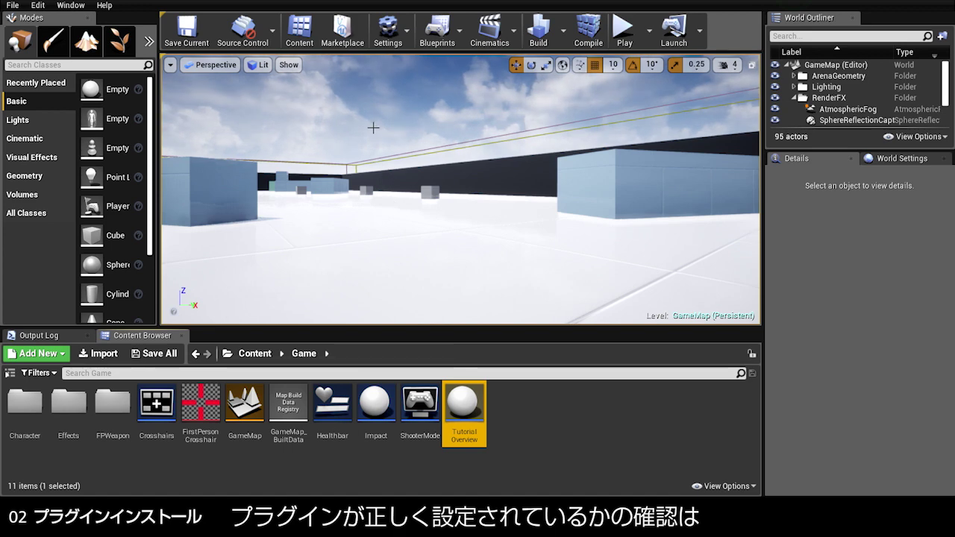
click(388, 31)
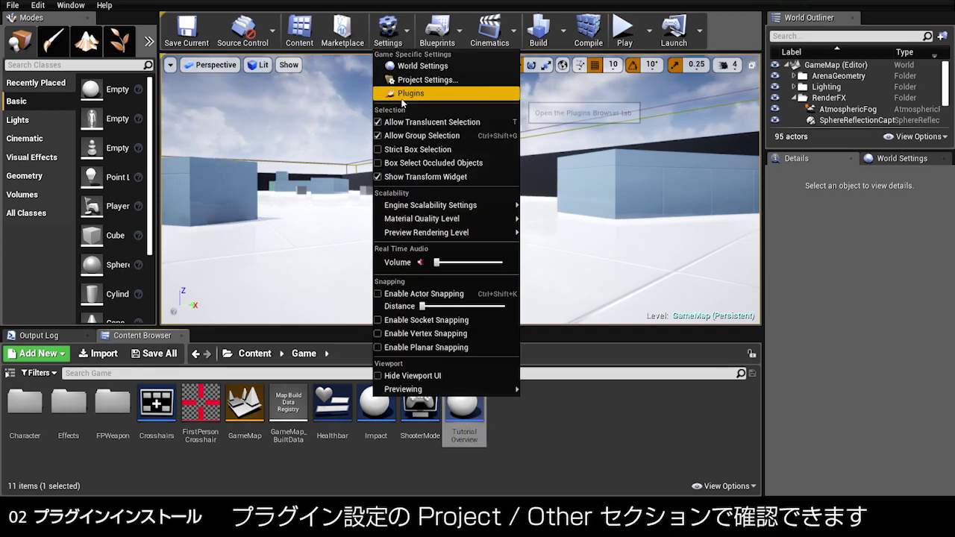
click(408, 95)
click(5, 27)
click(52, 50)
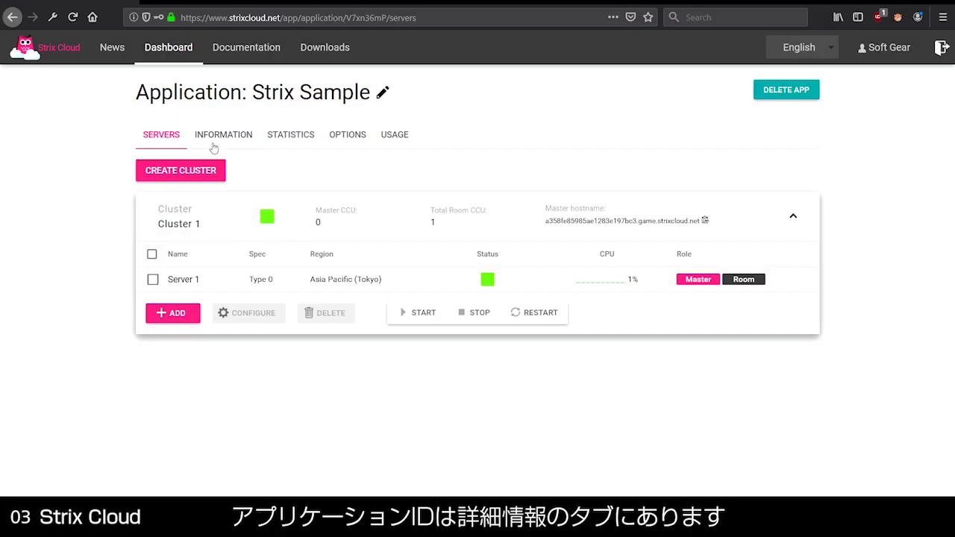
- Show the Strix Cloud application's INFORMATION page with its Application ID
click(213, 139)
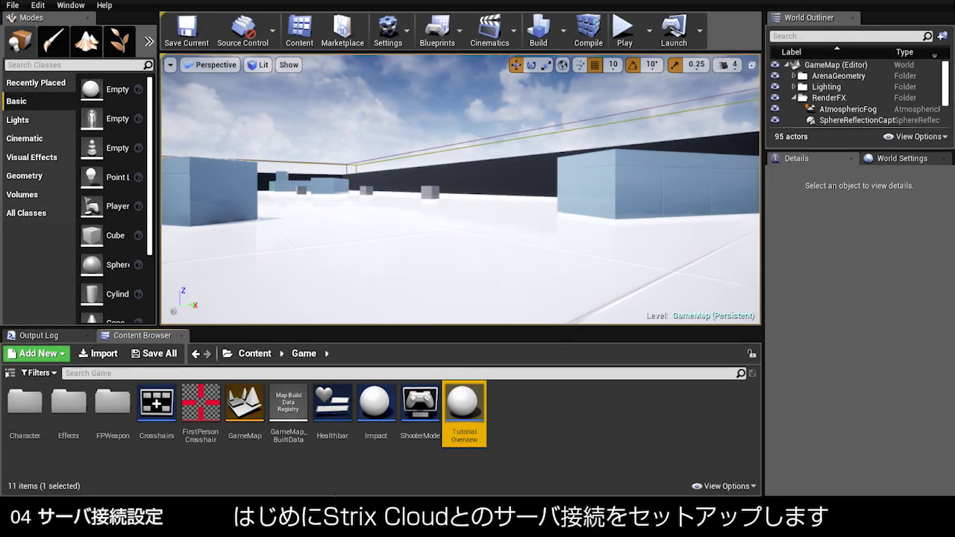
- Create a GameInstance-parented Blueprint Class named OnlineGameInstance in the Content Browser
right_click(520, 430)
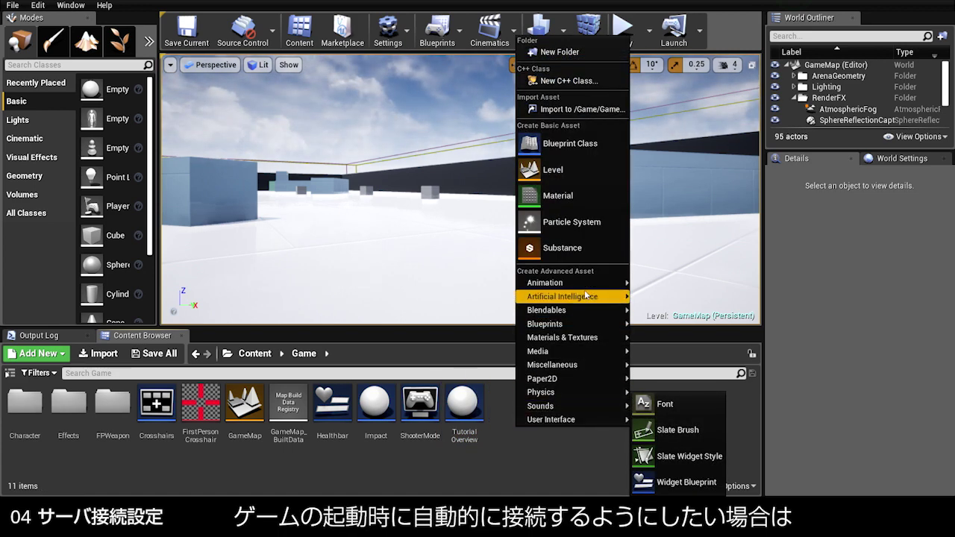
click(590, 143)
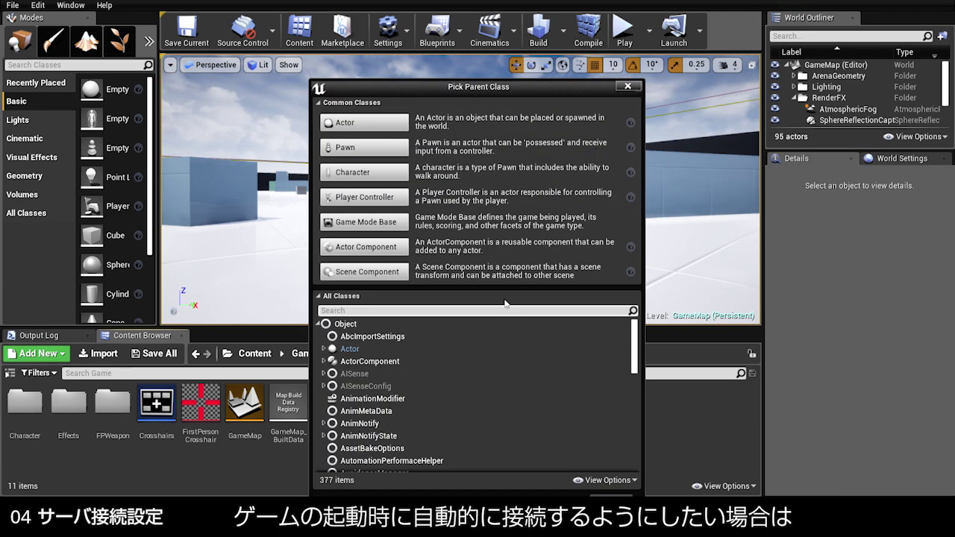
text(game)
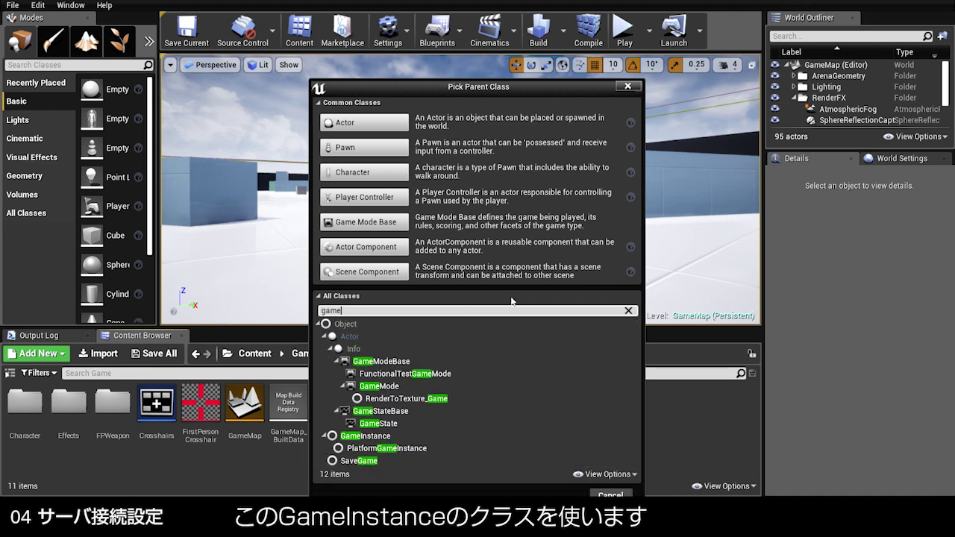
text(ins)
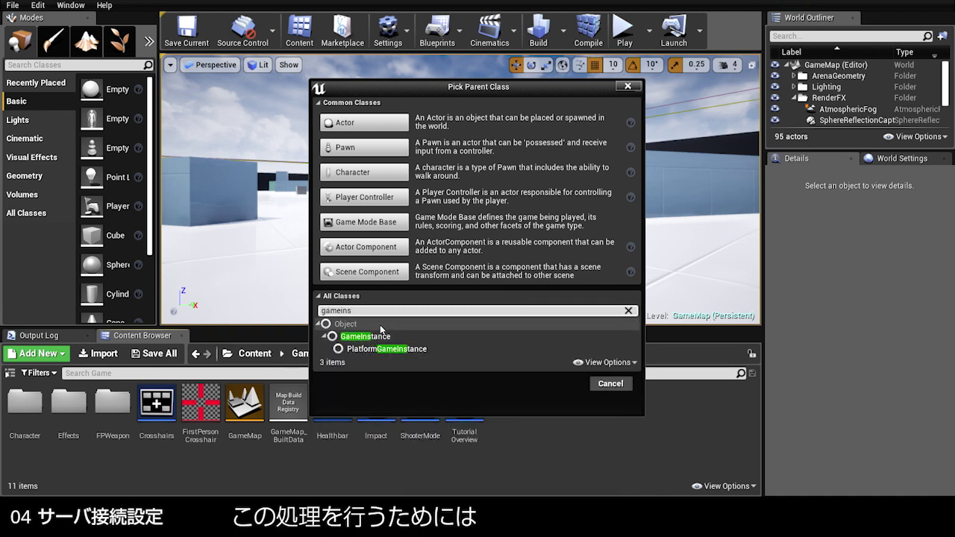
click(373, 336)
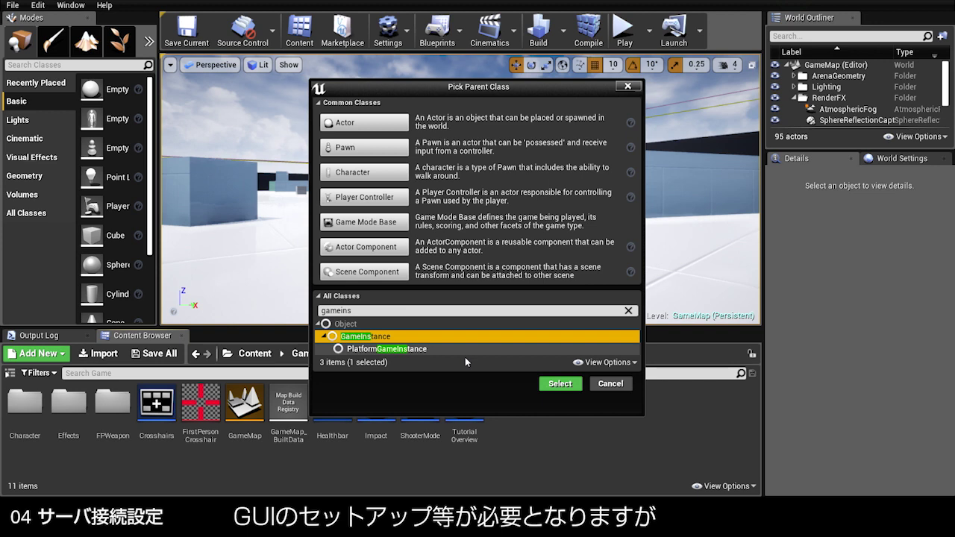
click(559, 384)
text(0)
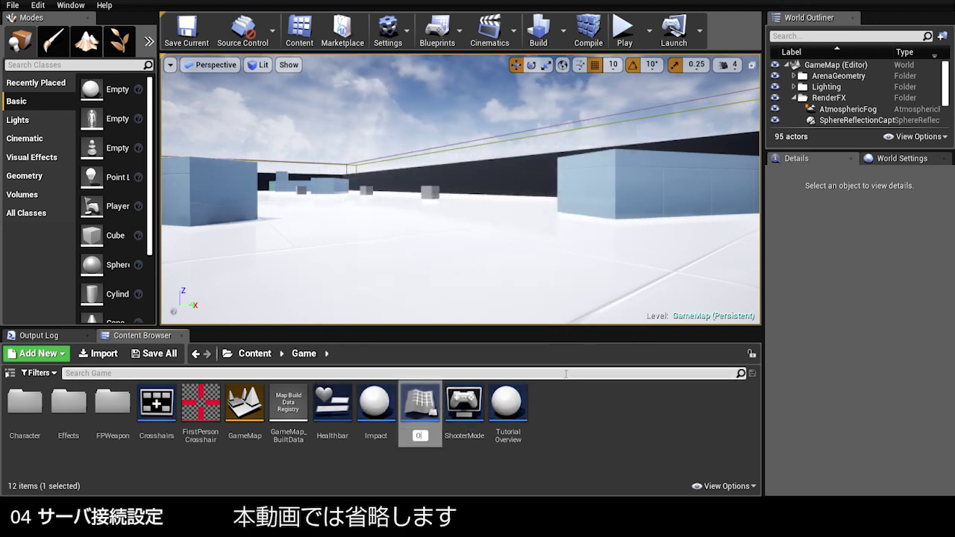
text(nlineG)
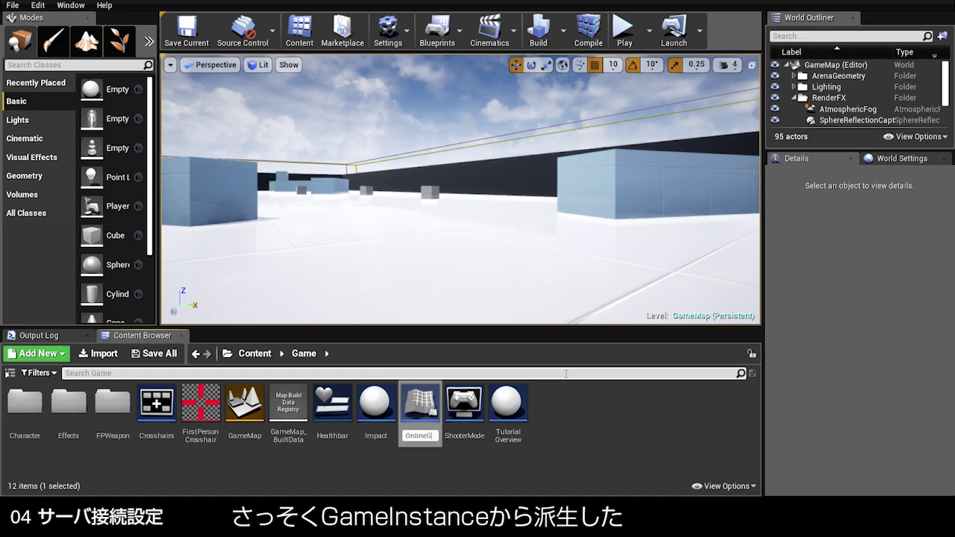
text(ameInstance)
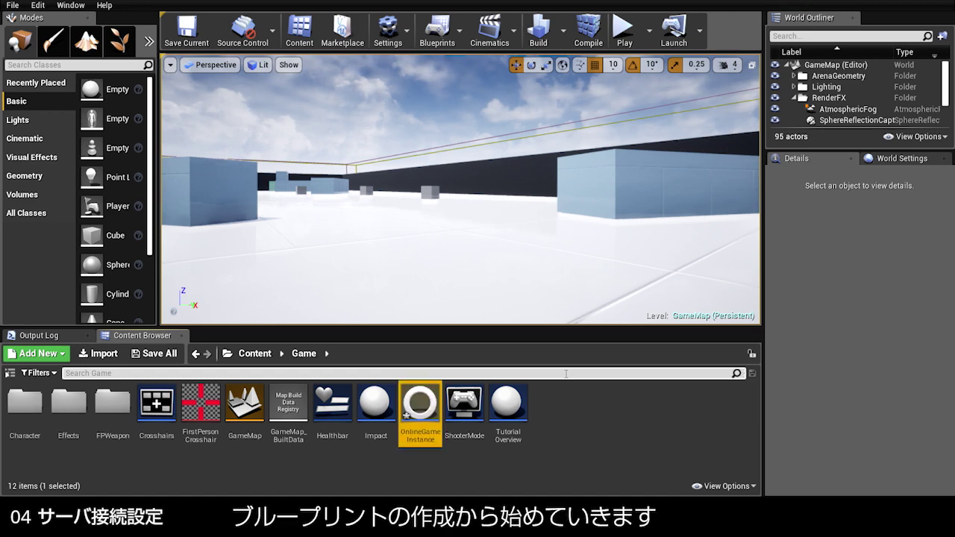
key(Return)
key(Return)
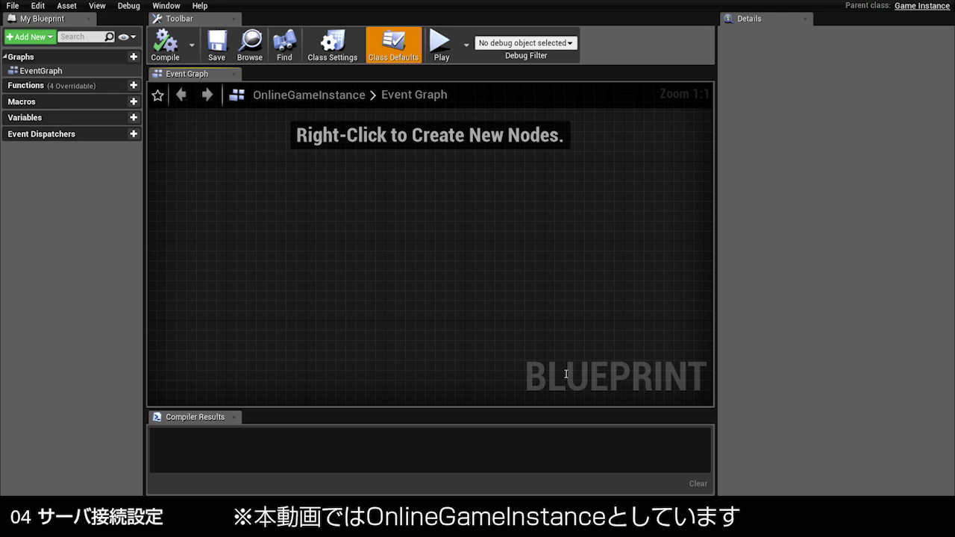
mouse_move(45, 85)
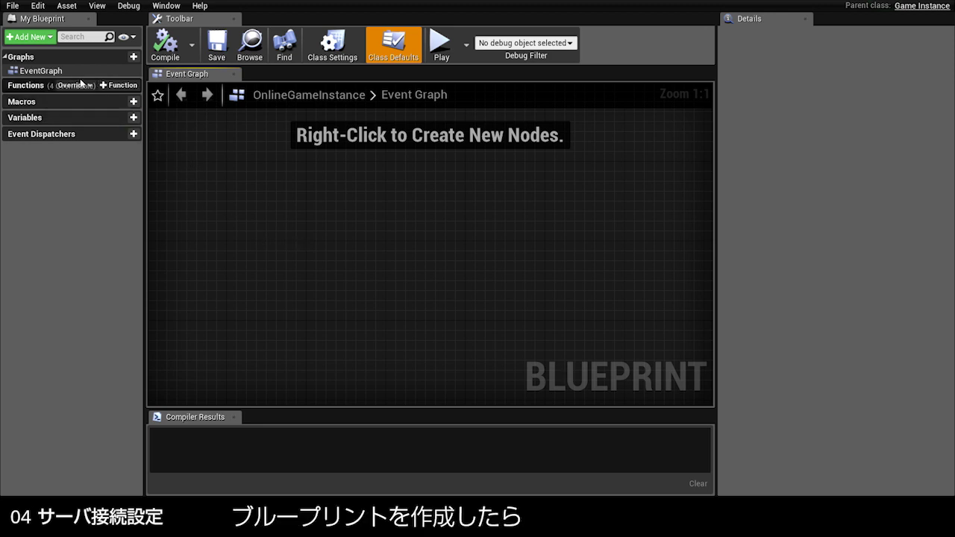
- Override Init and wire Event Init into a new Initialize Strix Network node
click(73, 86)
click(75, 121)
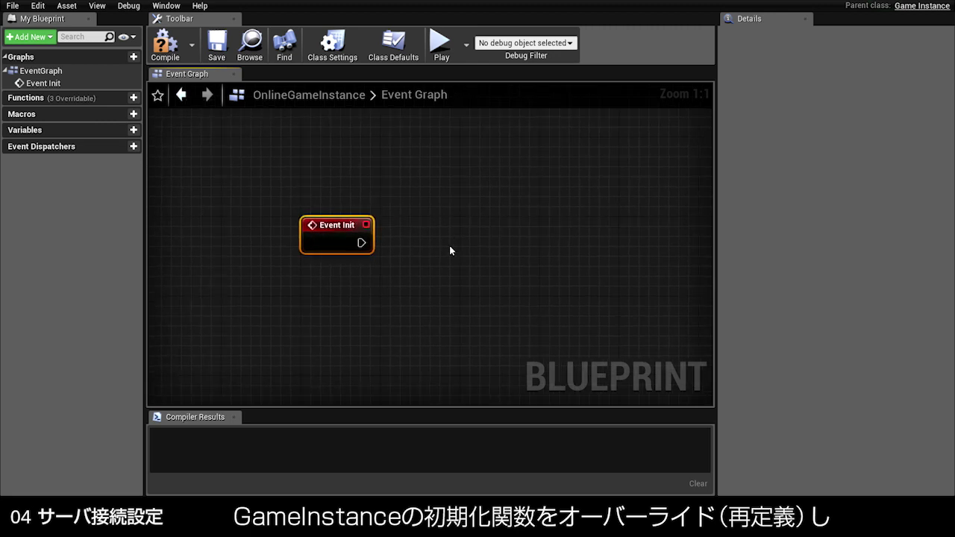
drag(338, 190, 481, 189)
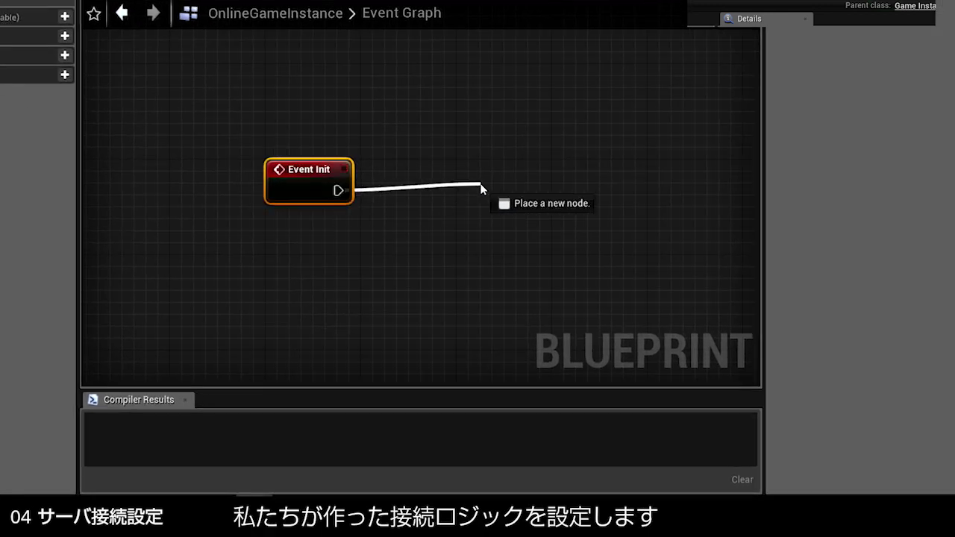
text(initi)
key(Return)
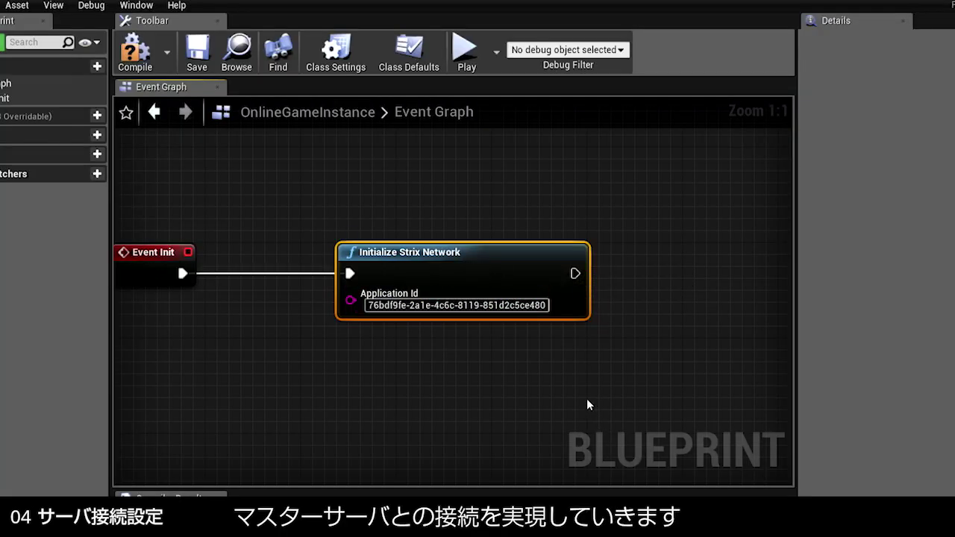
- Add a Connect to Master Server node after Initialize Strix Network and place it beside the chain
right_drag(587, 398, 485, 379)
mouse_move(474, 244)
mouse_down()
mouse_move(545, 281)
mouse_move(550, 344)
mouse_up()
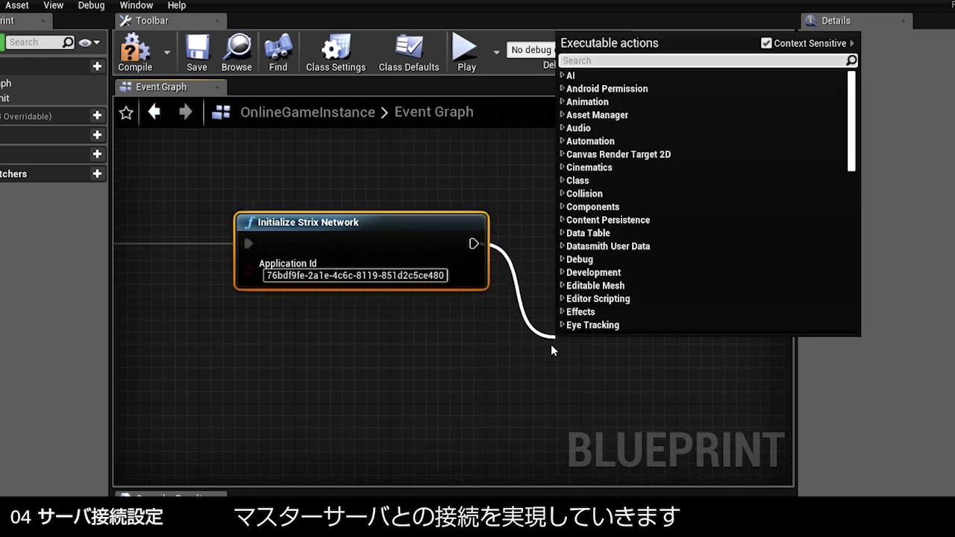
text(connect)
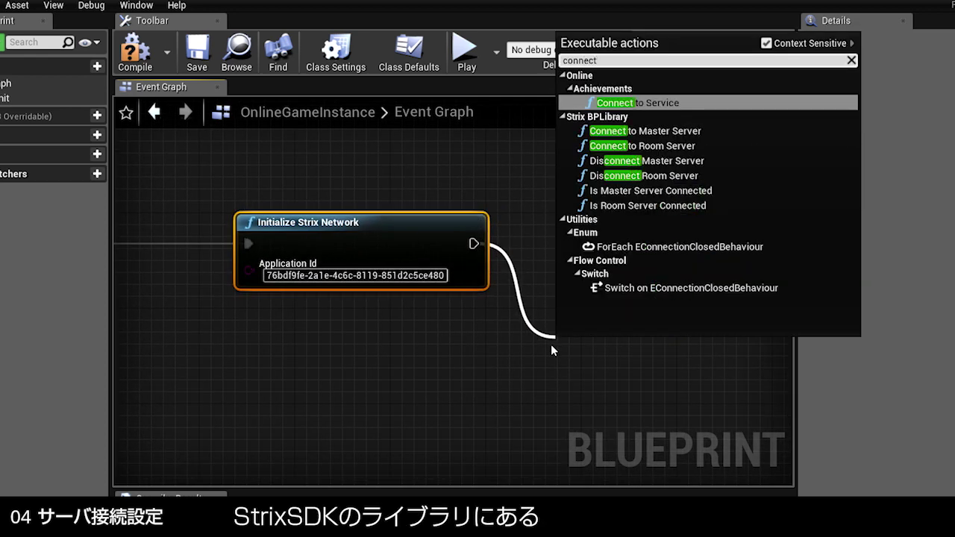
key(Down)
key(Down)
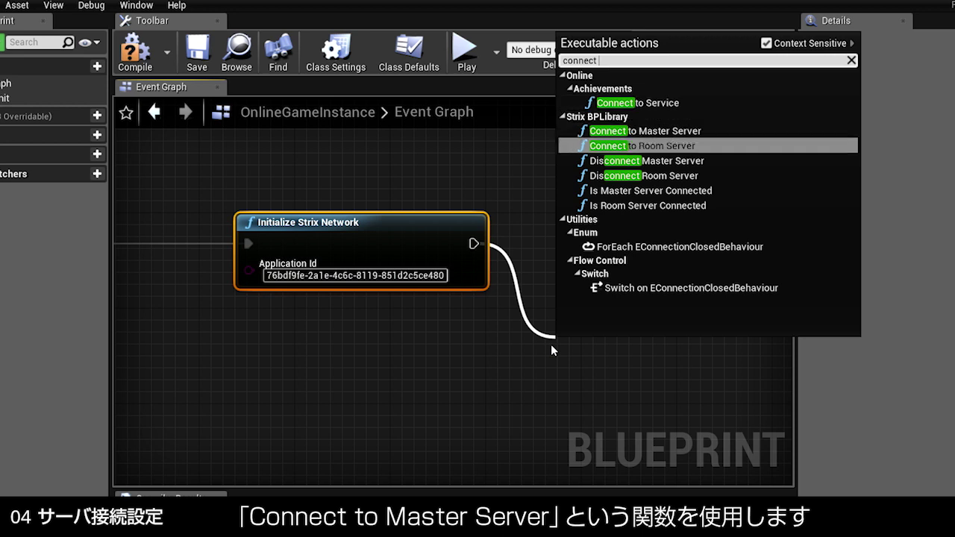
key(Up)
key(Return)
drag(670, 345, 683, 244)
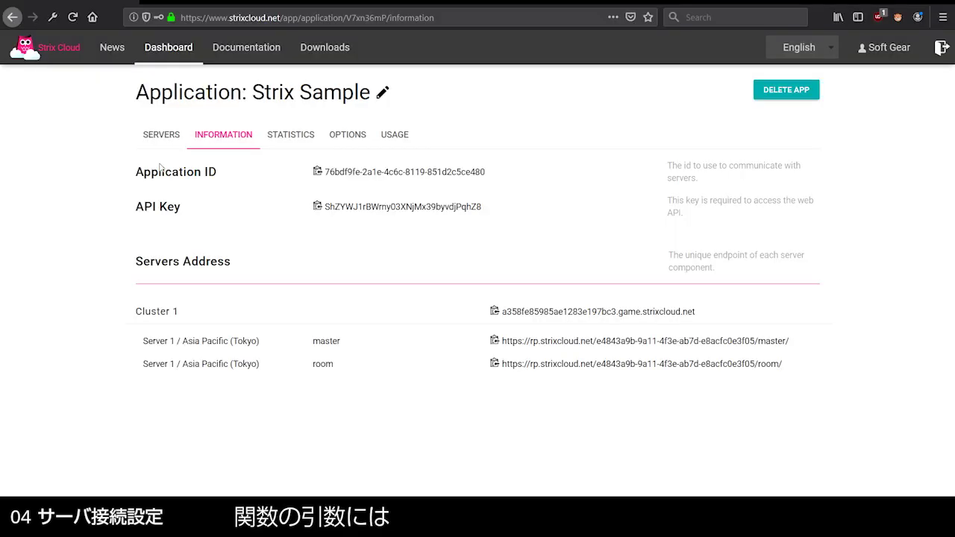
click(142, 149)
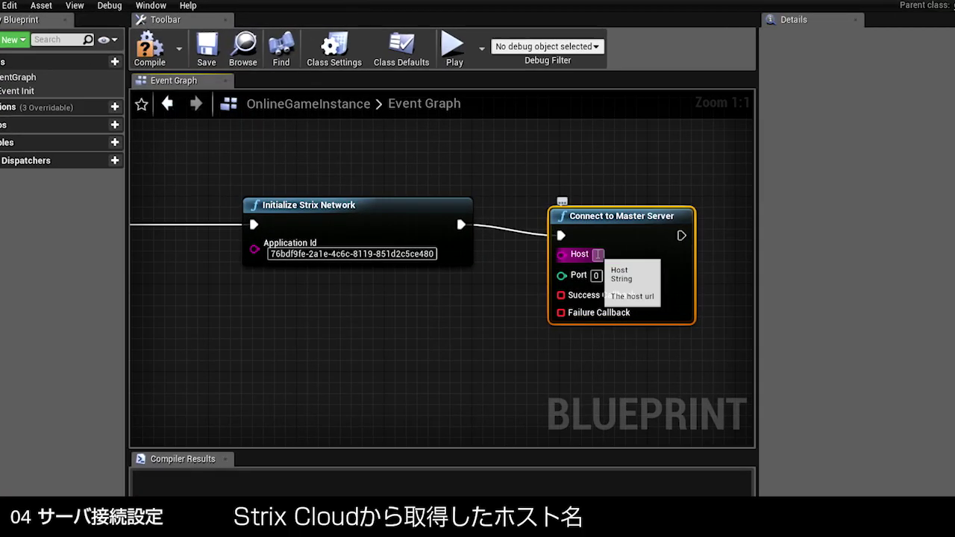
- Set Connect to Master Server's Port to 9122, with the strixcloud.net master hostname as Host
right_drag(619, 415, 511, 378)
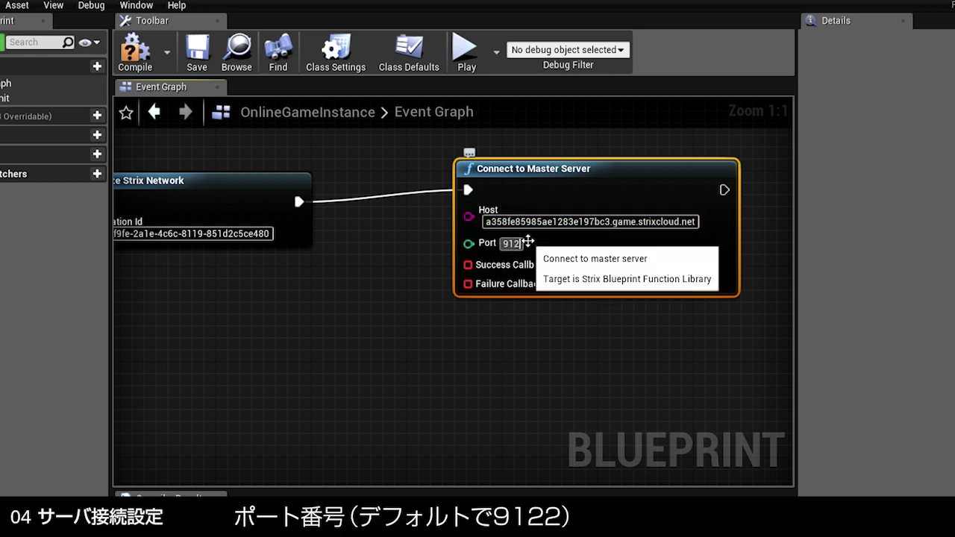
click(506, 243)
text(9122)
click(385, 353)
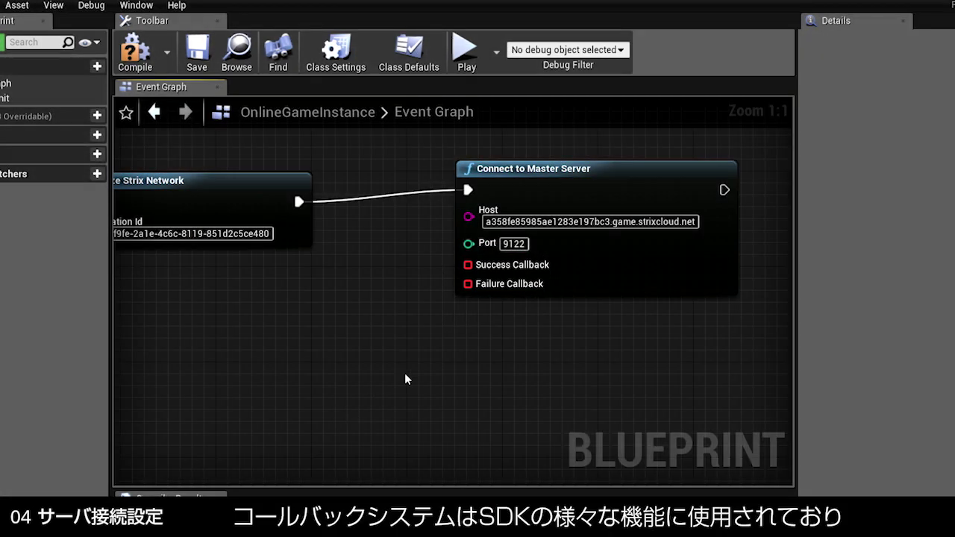
right_drag(400, 375, 405, 365)
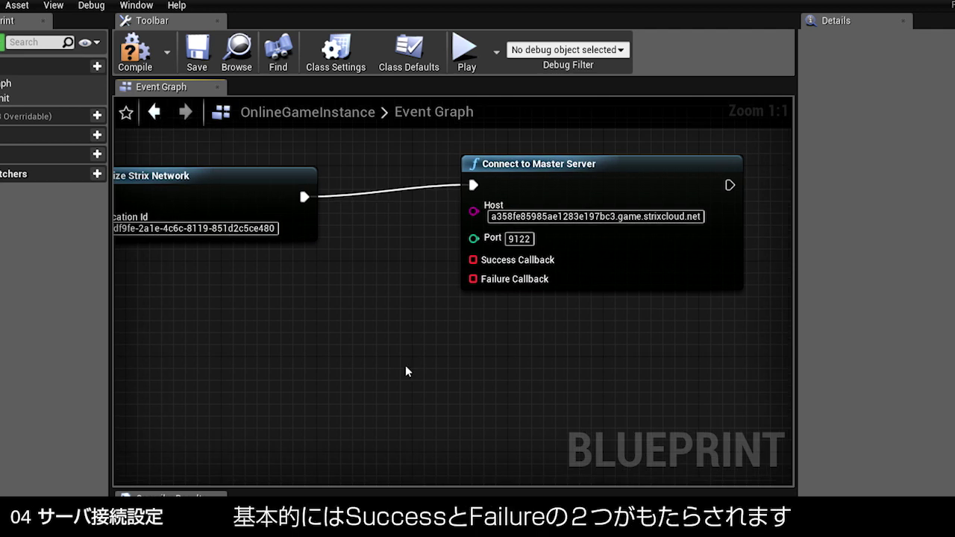
scroll(405, 371, down, 2)
- Add a custom event 'Master server connected' on the Success Callback, placed left of the node
right_drag(405, 371, 565, 300)
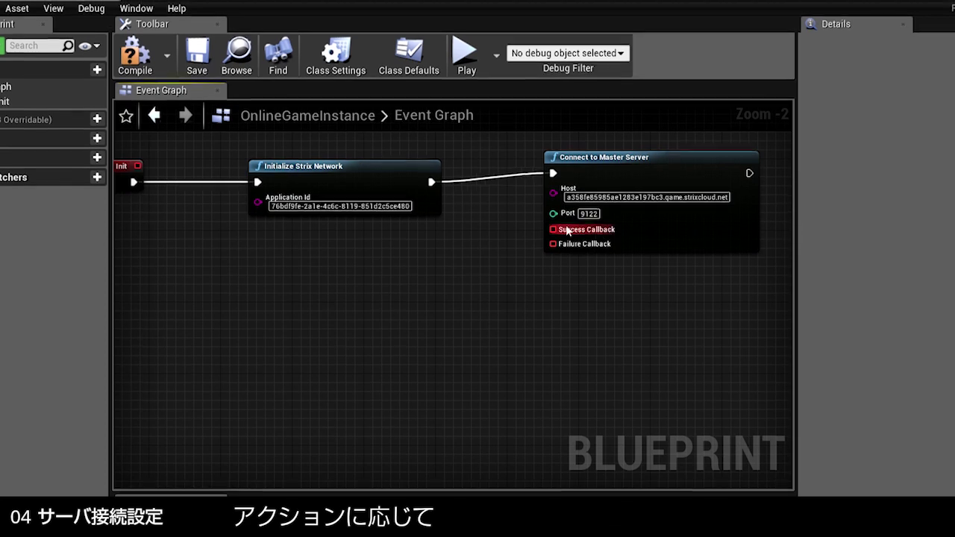
drag(555, 230, 284, 306)
text(c)
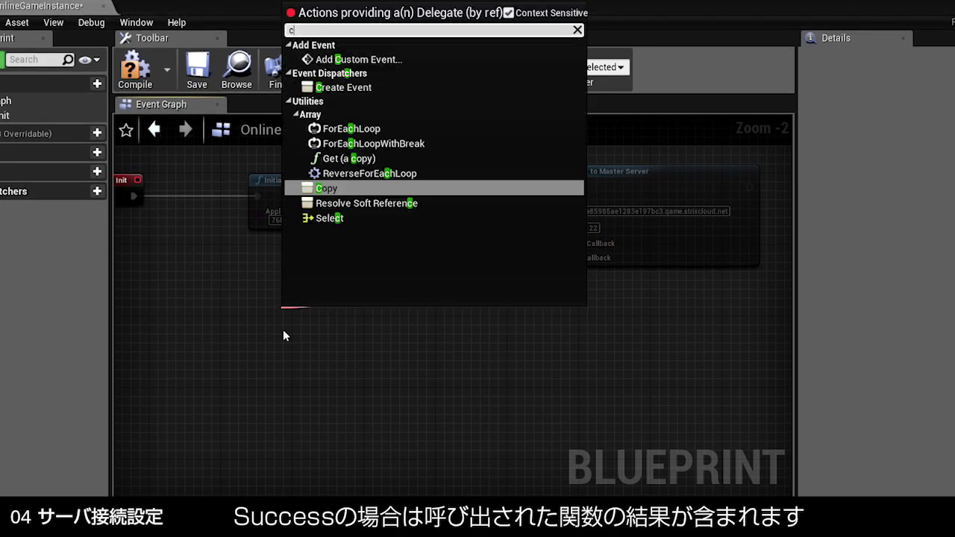
text(ustom)
key(Return)
text(M)
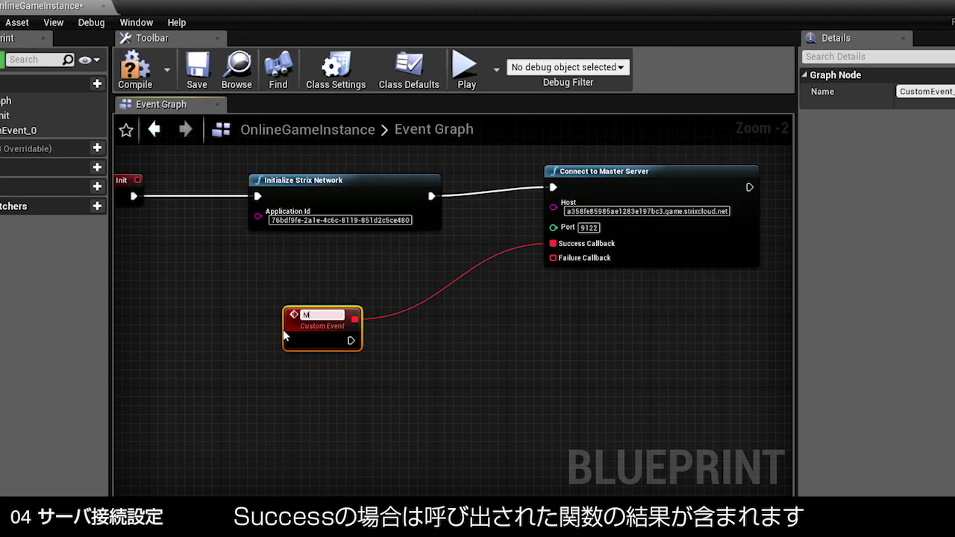
text(aster server co)
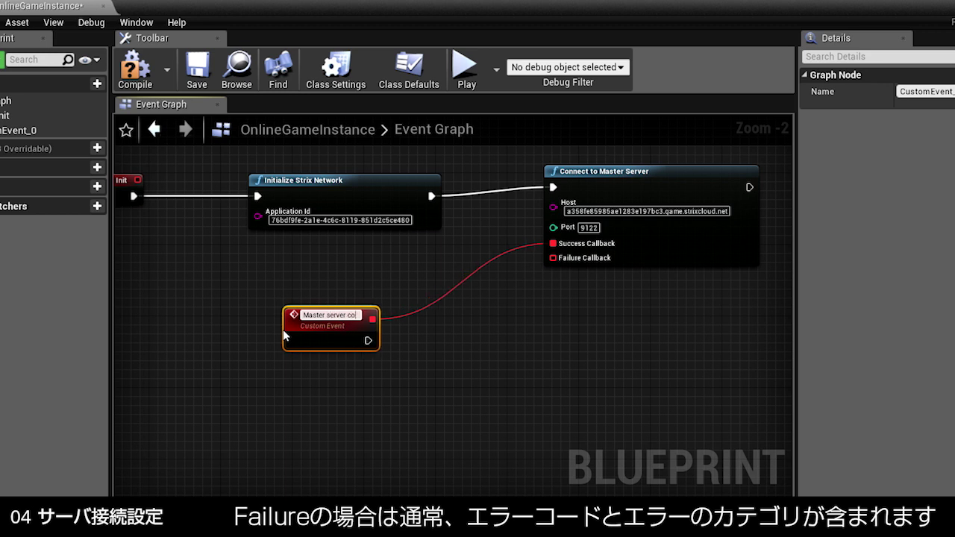
text(nnected)
key(Return)
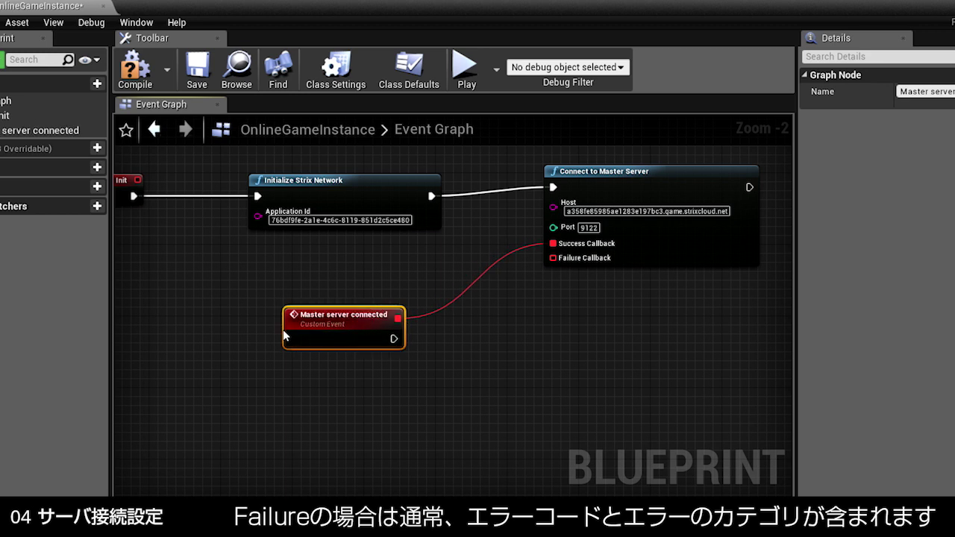
drag(323, 316, 234, 290)
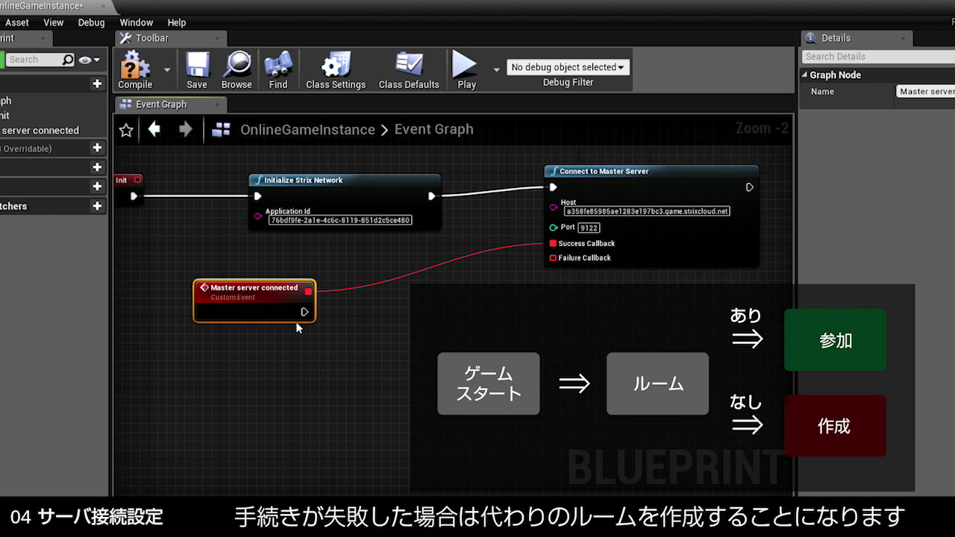
right_drag(468, 351, 415, 326)
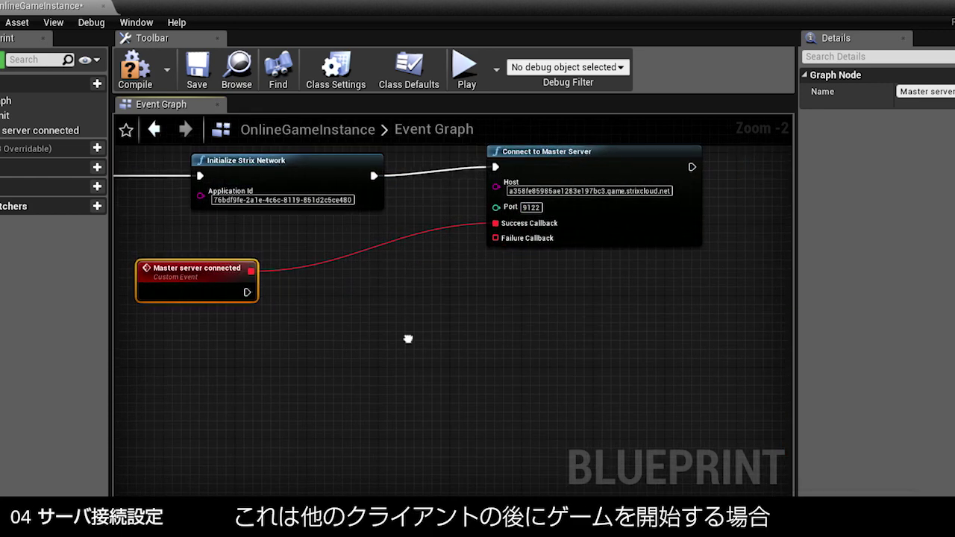
- Add a Delay node after the Master server connected event
drag(242, 290, 415, 311)
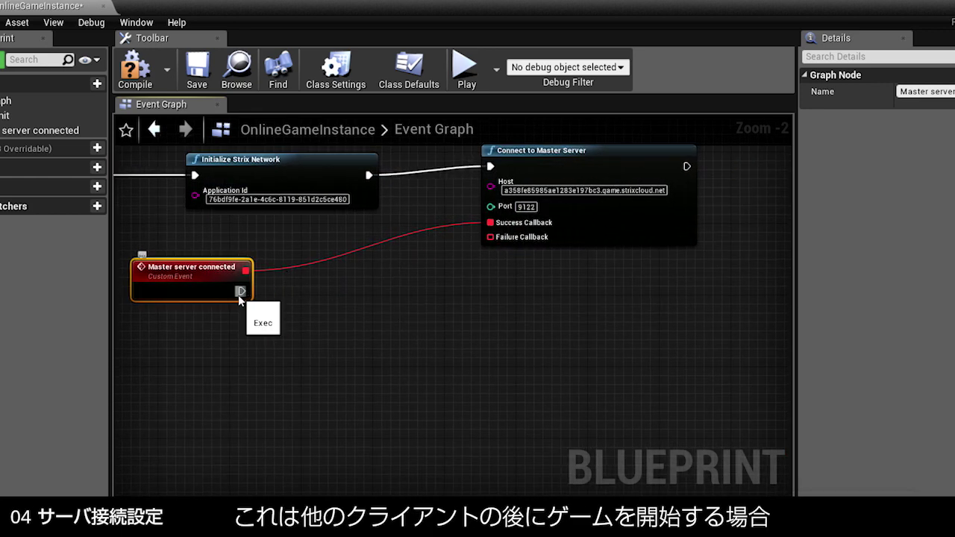
text(dela)
key(Return)
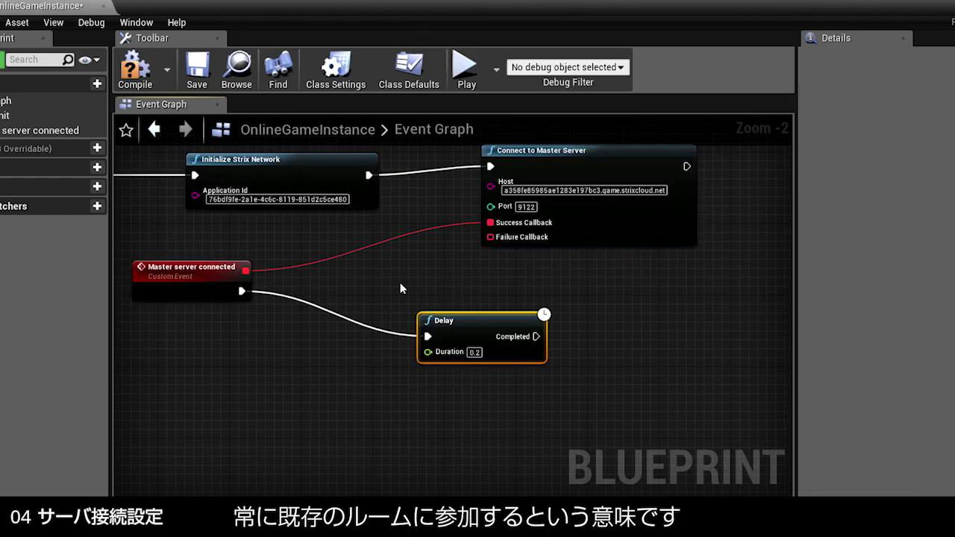
- Feed the Delay's Duration from a Random Float in Range with Max 4
drag(429, 351, 282, 390)
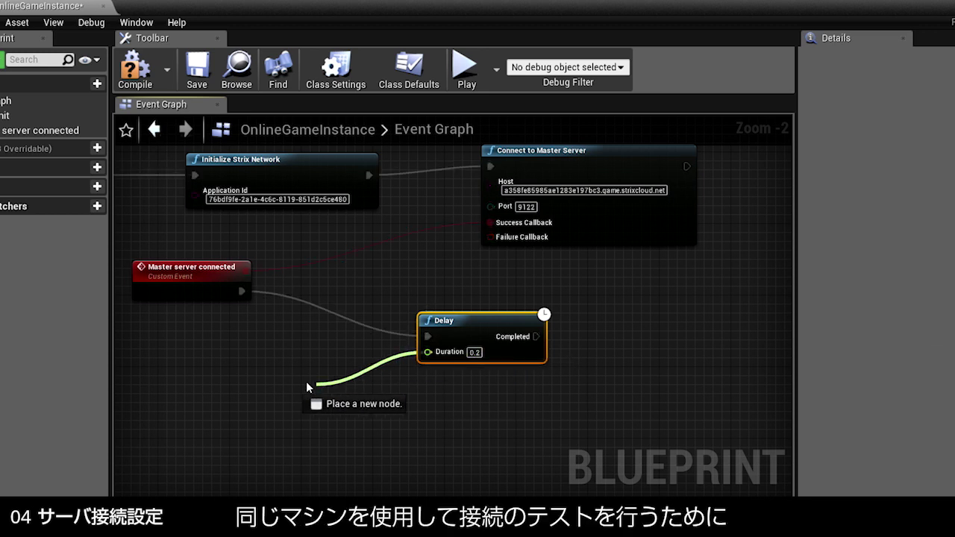
text(random)
key(Down)
key(Down)
key(Return)
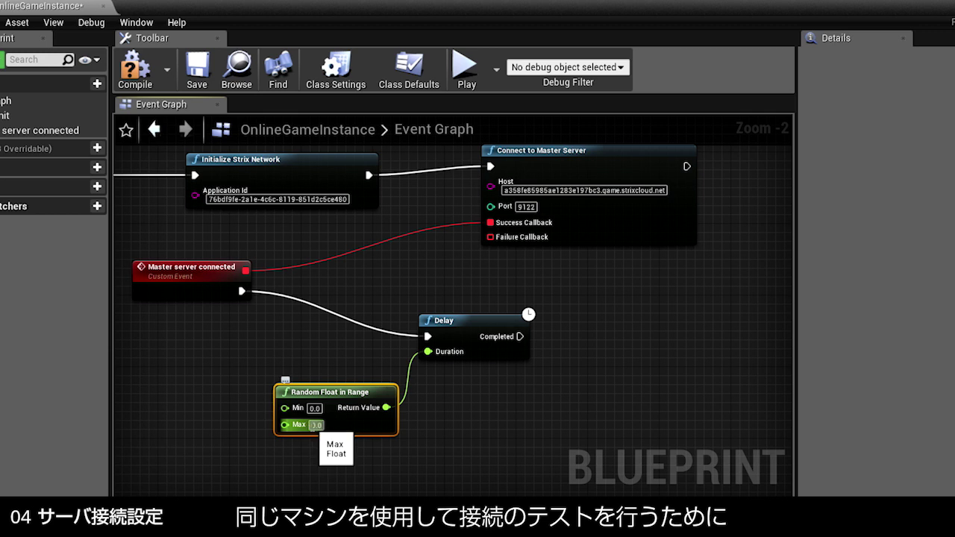
click(317, 425)
text(4)
click(425, 431)
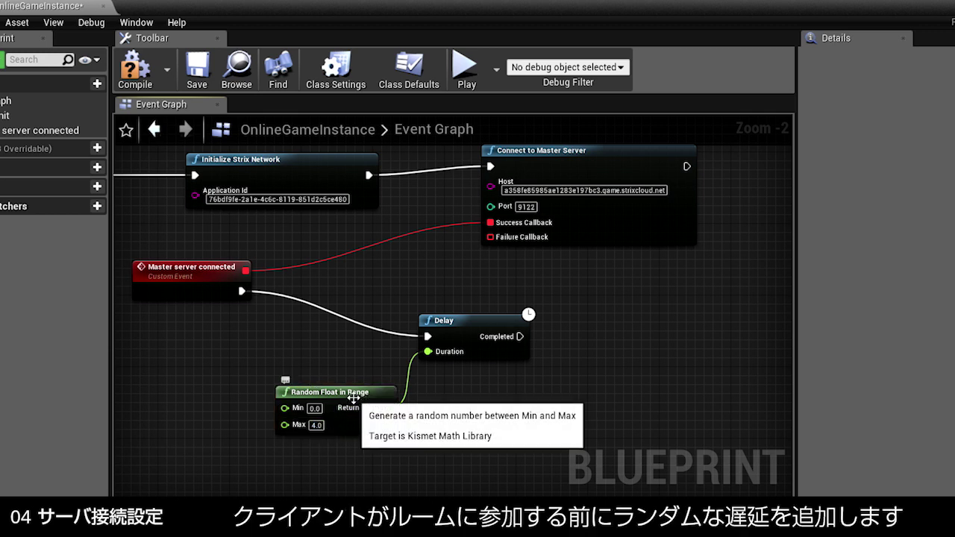
- Tidy the Random Float and Delay node positions, making room right of the Delay
drag(340, 396, 241, 341)
drag(446, 324, 390, 298)
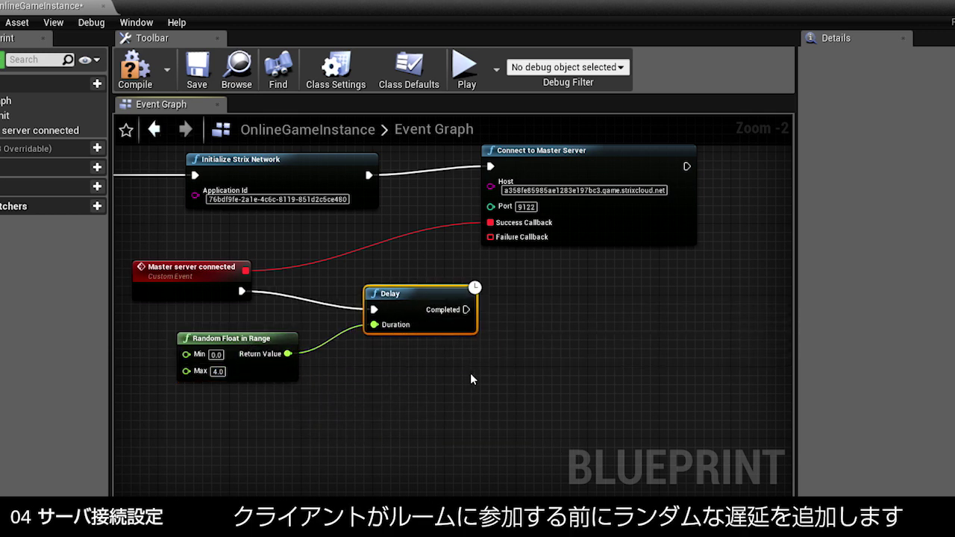
click(484, 412)
right_drag(484, 413, 377, 397)
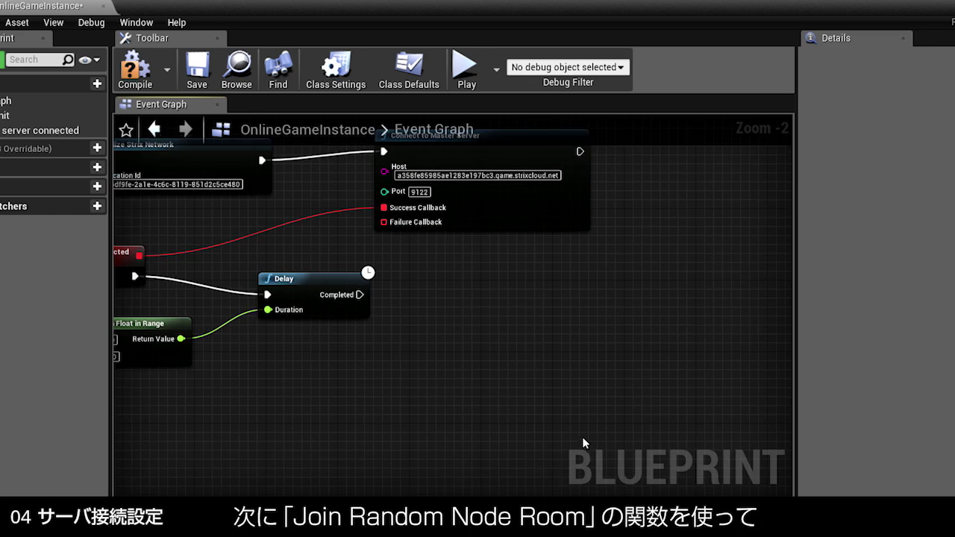
drag(359, 295, 550, 183)
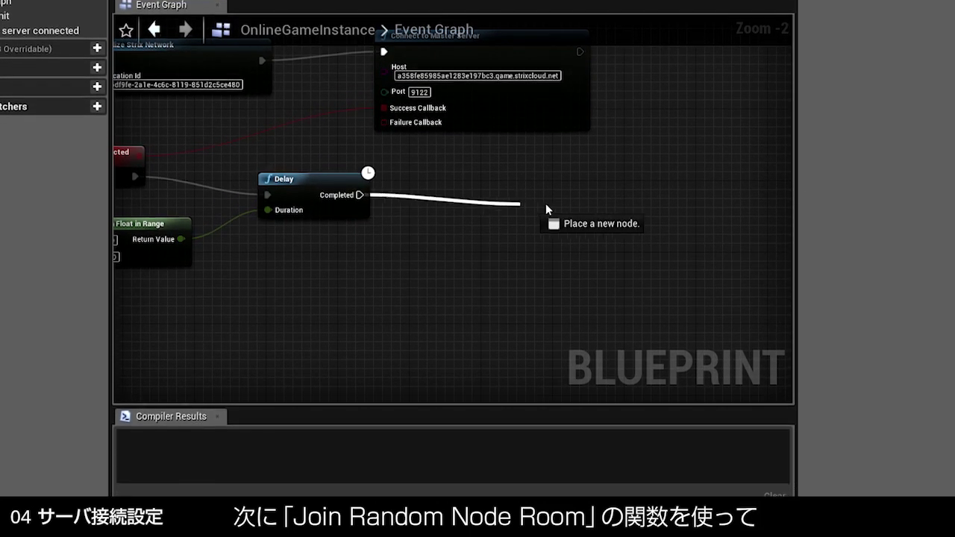
- Add Join Random Node Room after the Delay, plus a Make StrixPropertyMap node
text(join rand)
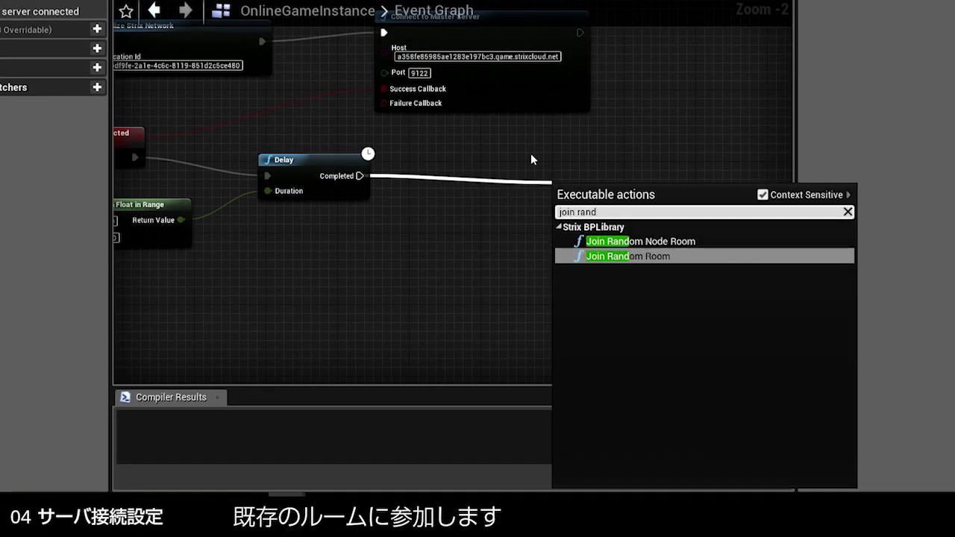
key(Return)
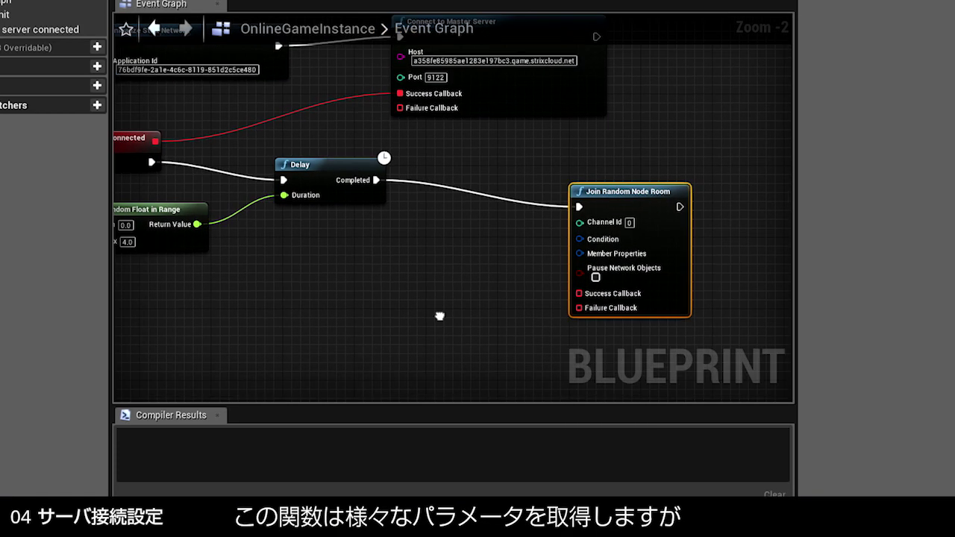
right_click(207, 339)
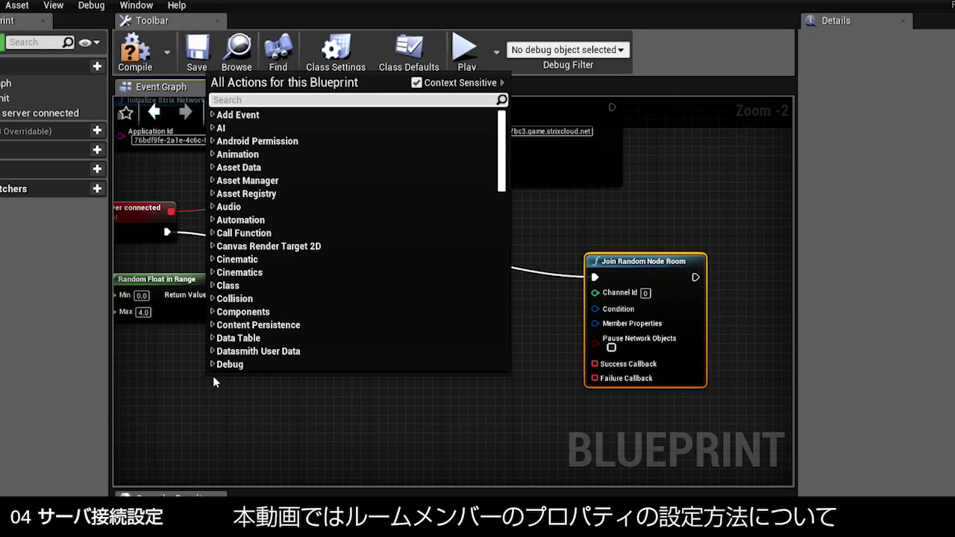
text(make strix )
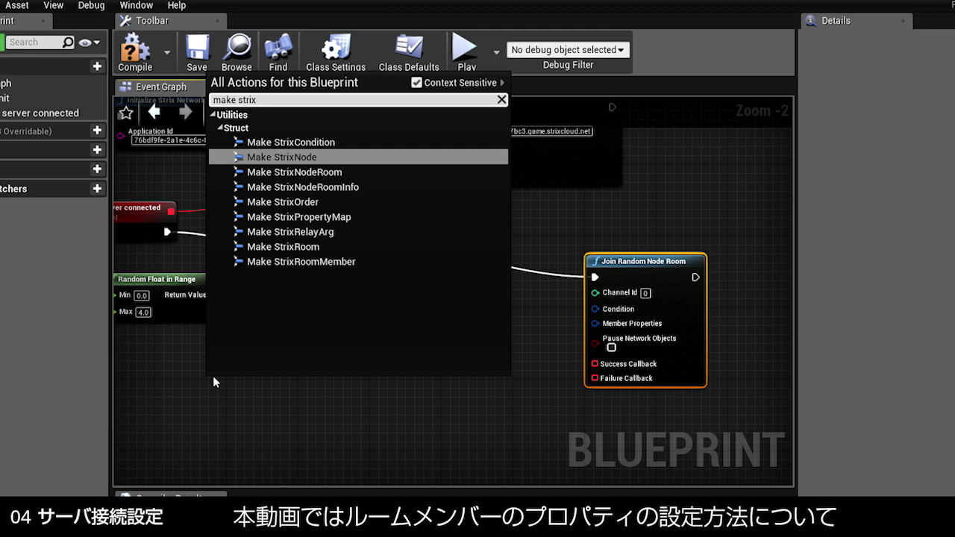
text(proper)
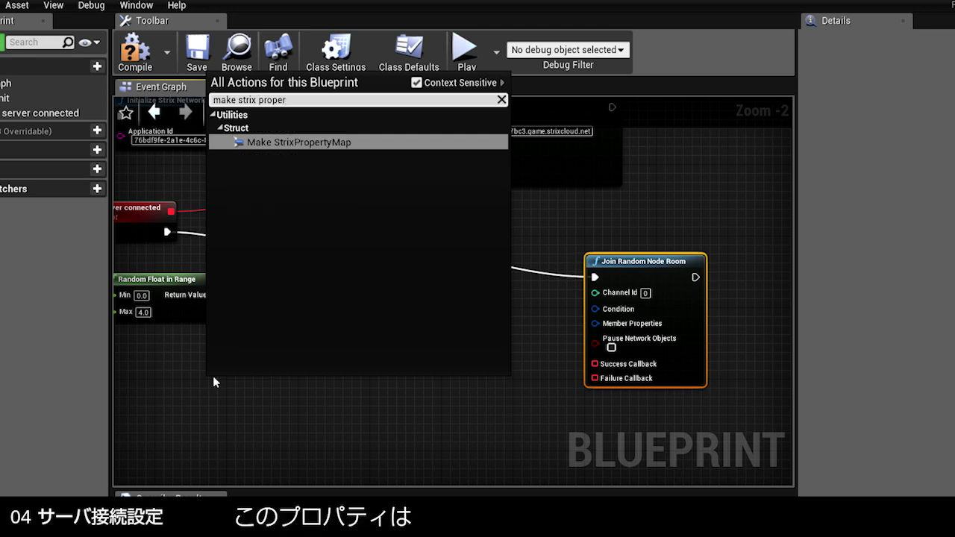
key(Return)
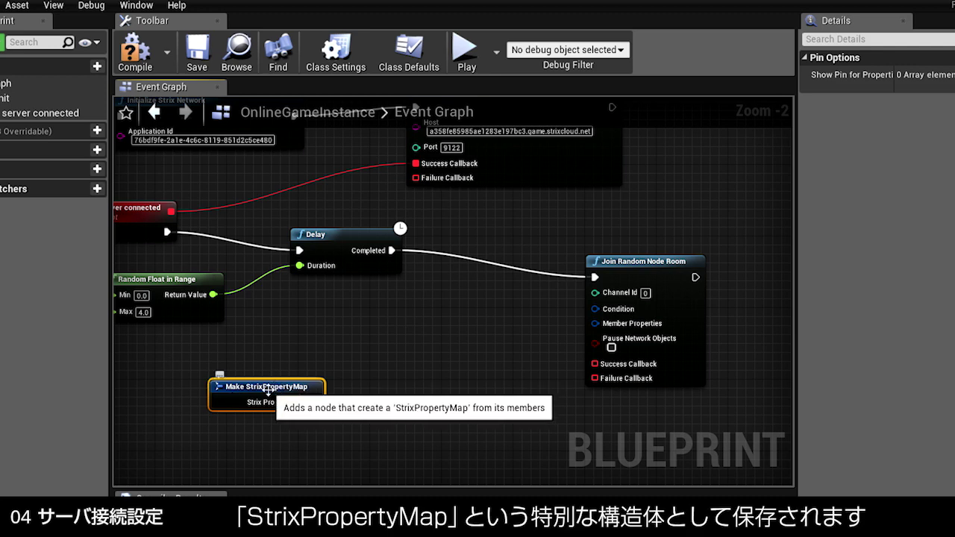
drag(270, 382, 207, 356)
right_drag(361, 367, 419, 334)
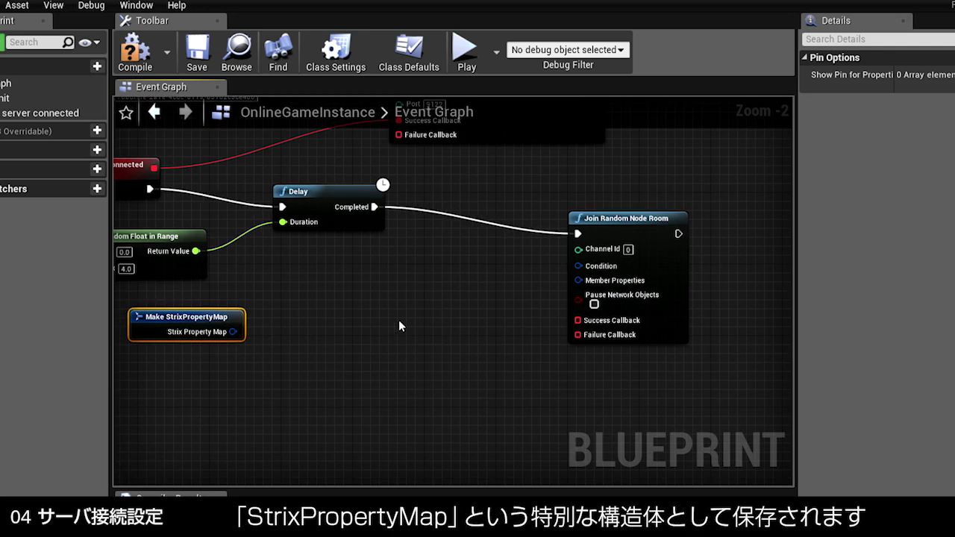
- Add Set String Property setting name to Alfred, feeding Join Random Node Room's Member Properties
drag(235, 332, 346, 280)
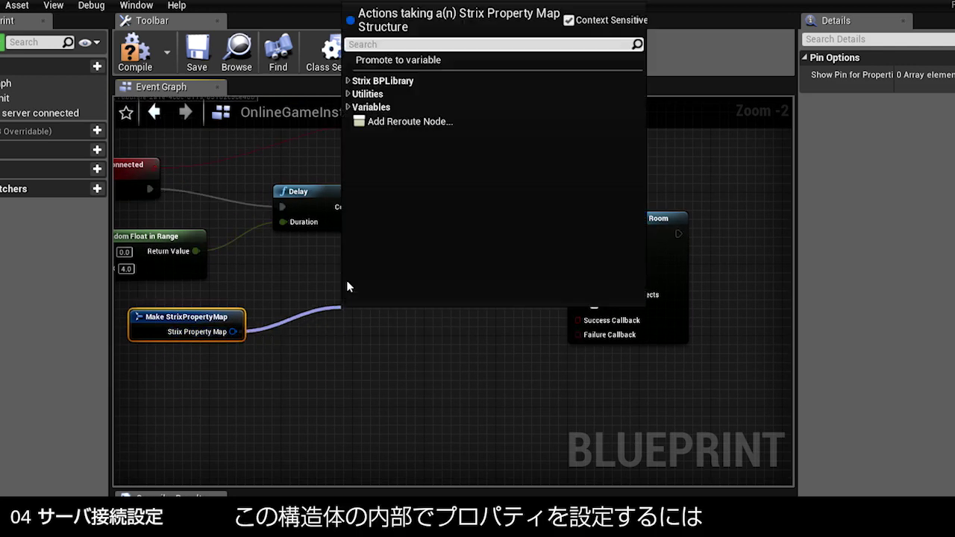
text(set string)
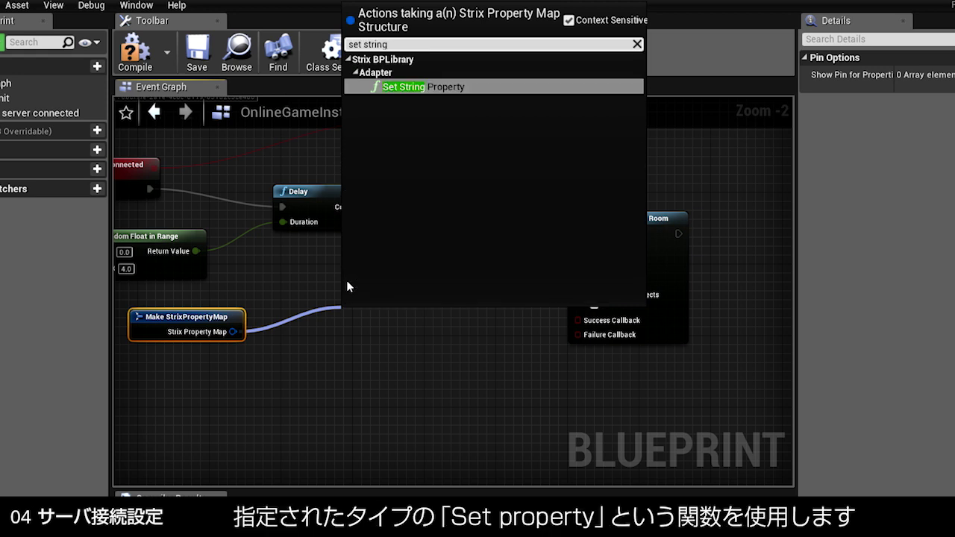
key(Return)
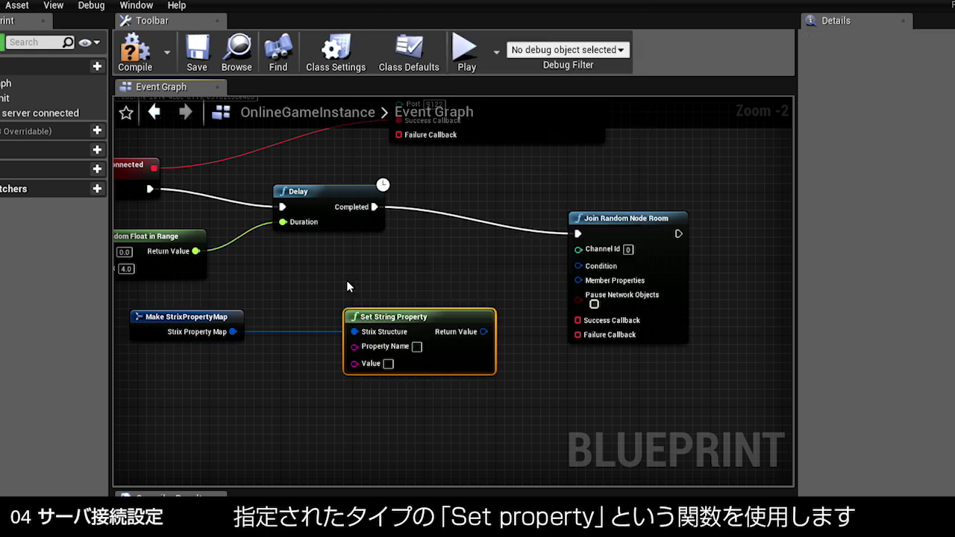
click(418, 346)
text(na)
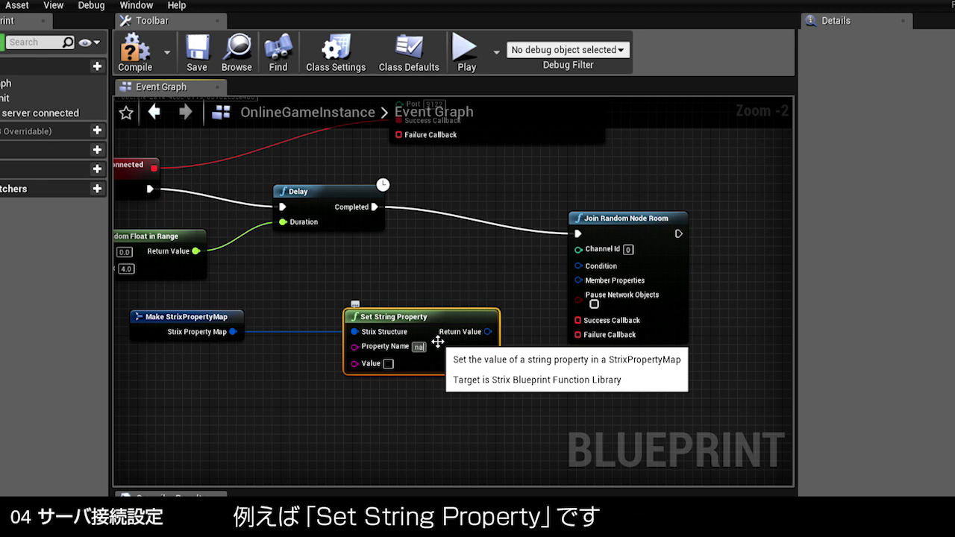
text(meAlfred)
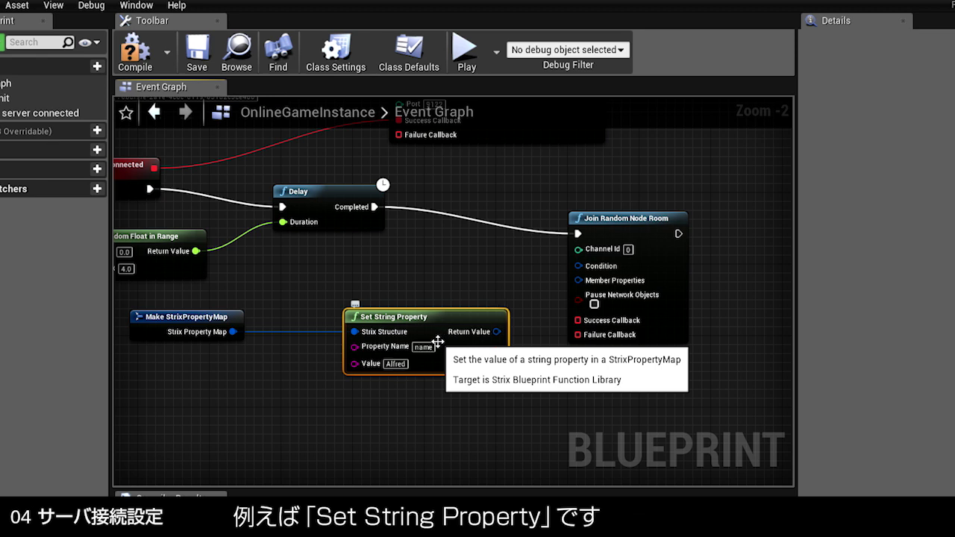
drag(497, 332, 579, 281)
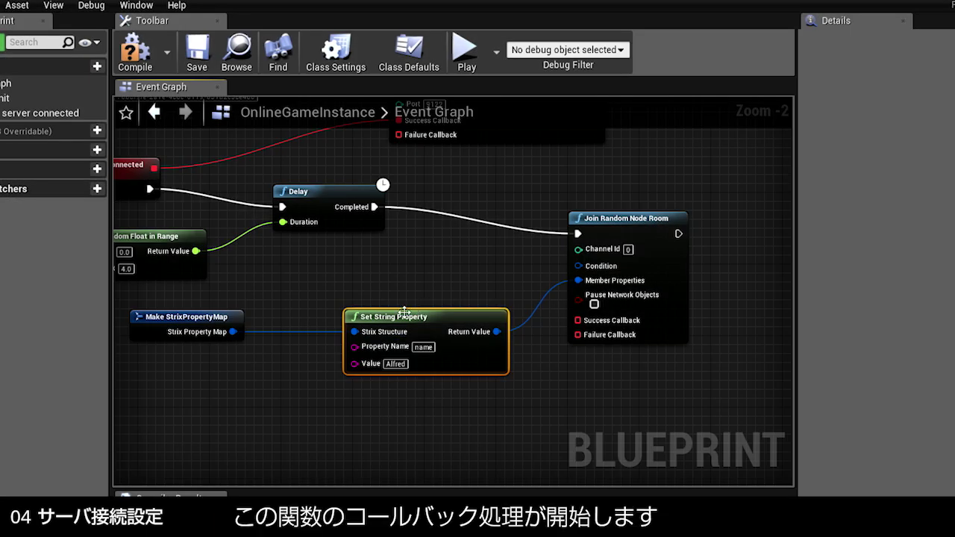
drag(403, 312, 372, 270)
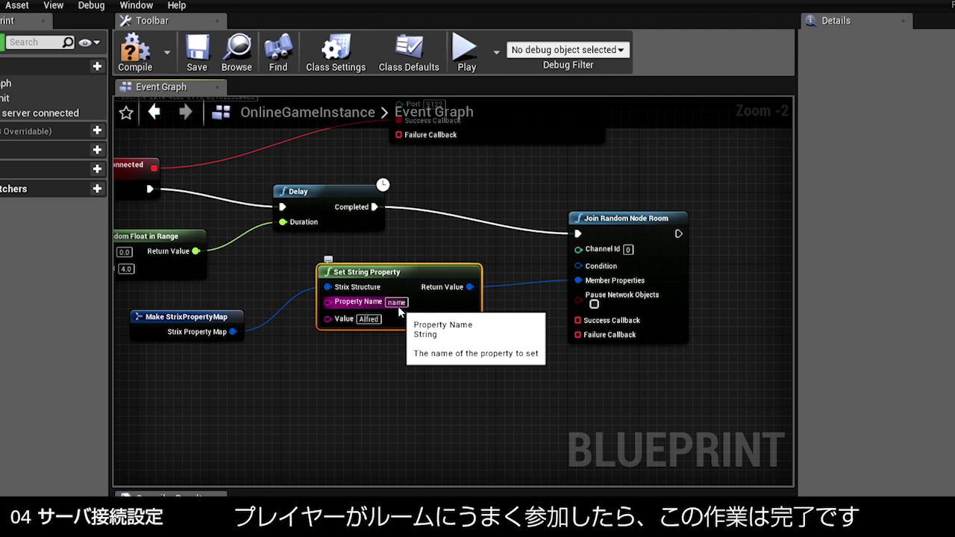
- Wire a new 'Room joined' custom event to Join Random Node Room's Success Callback
right_drag(534, 394, 561, 359)
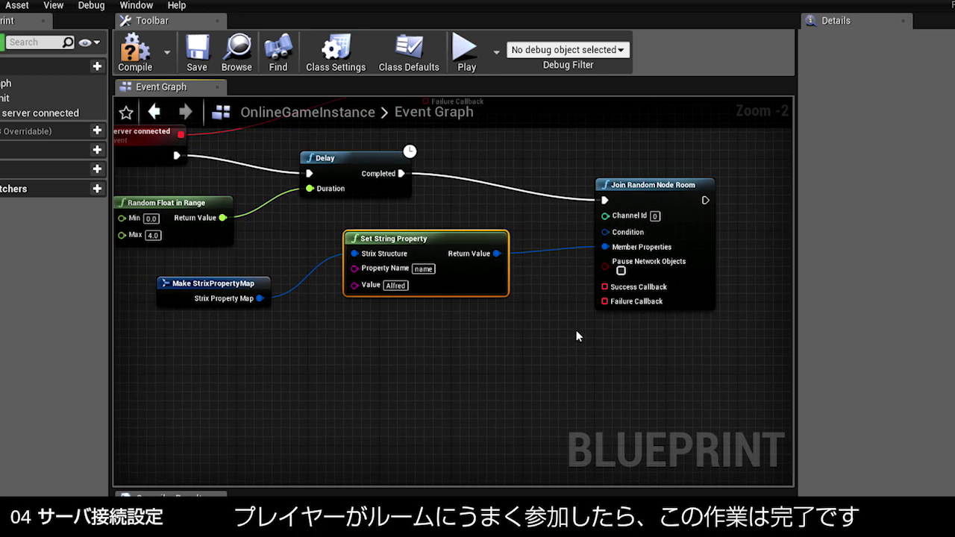
drag(605, 286, 409, 377)
text(custom)
key(Return)
text(R)
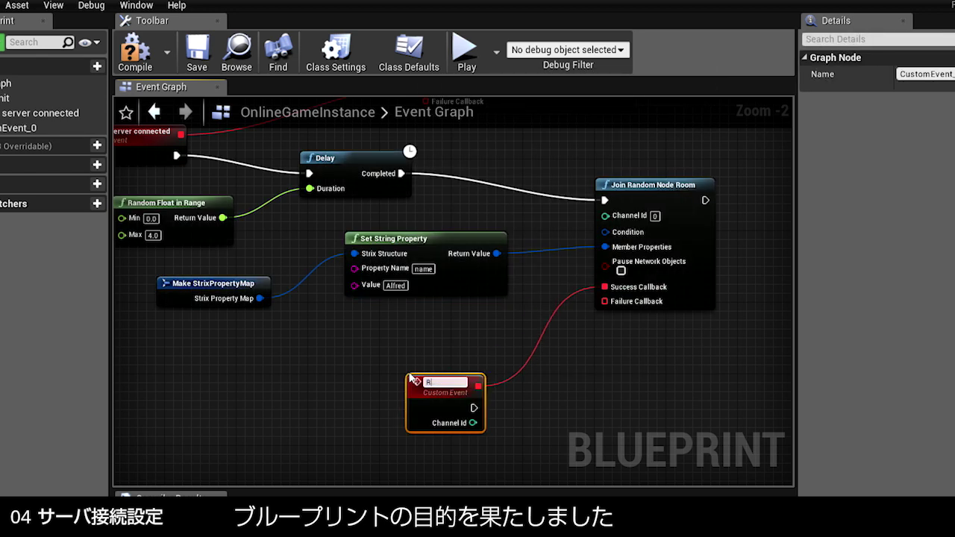
text(oom joined)
key(Return)
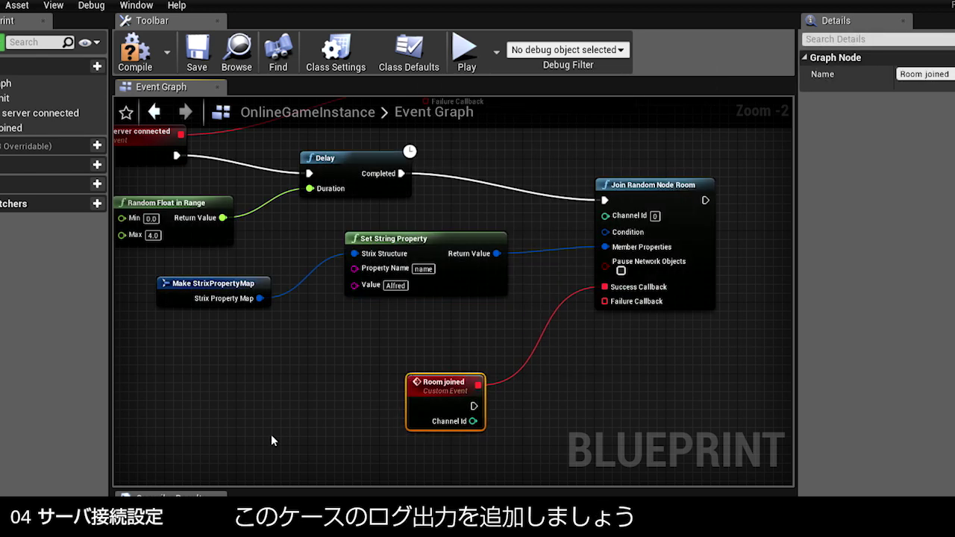
drag(450, 377, 358, 331)
- Have Room joined print 'Room joined.', with the Print String node aligned beside it
drag(384, 361, 563, 371)
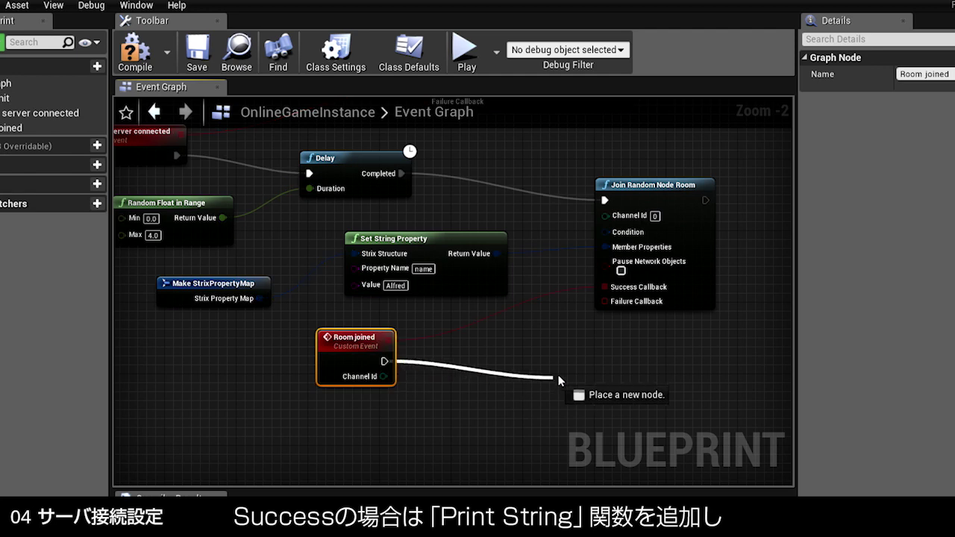
text(print)
key(Return)
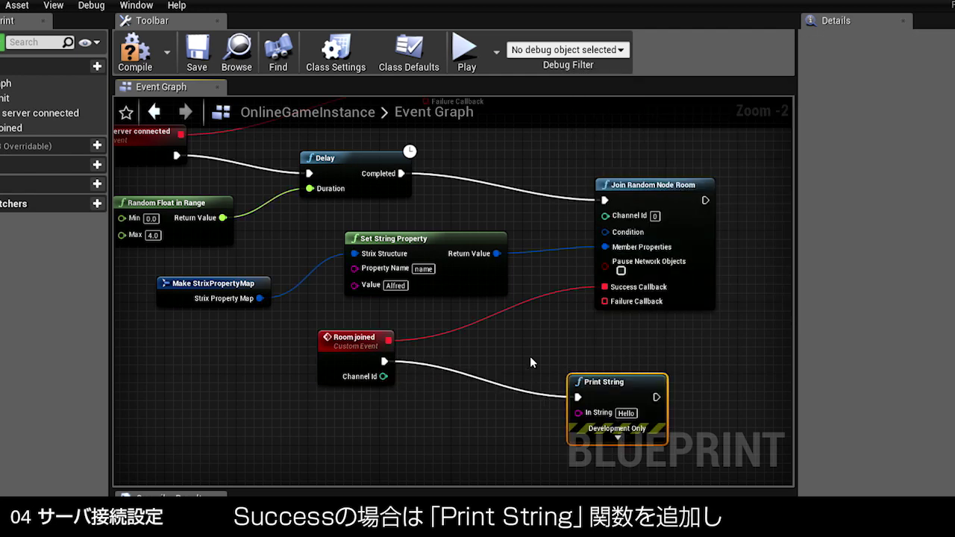
text(R)
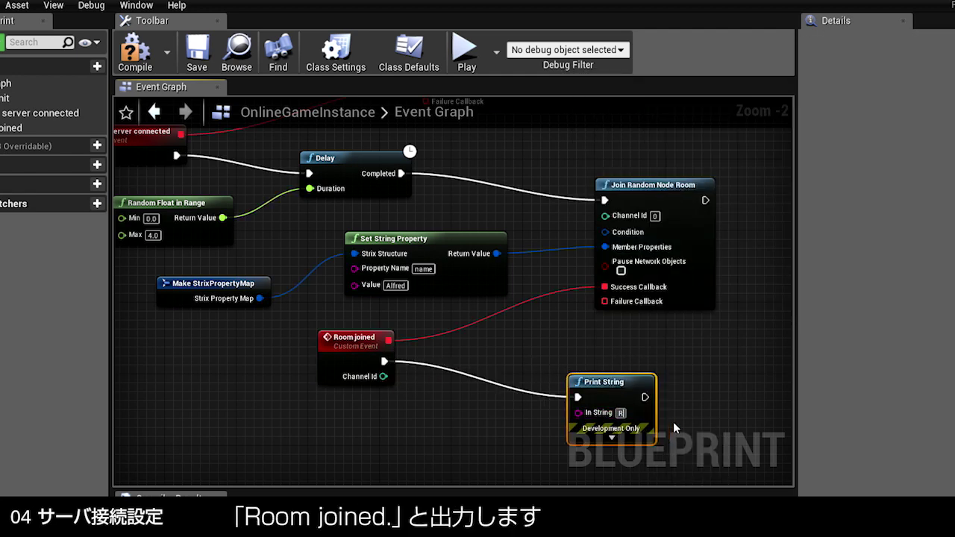
text(oom joined.)
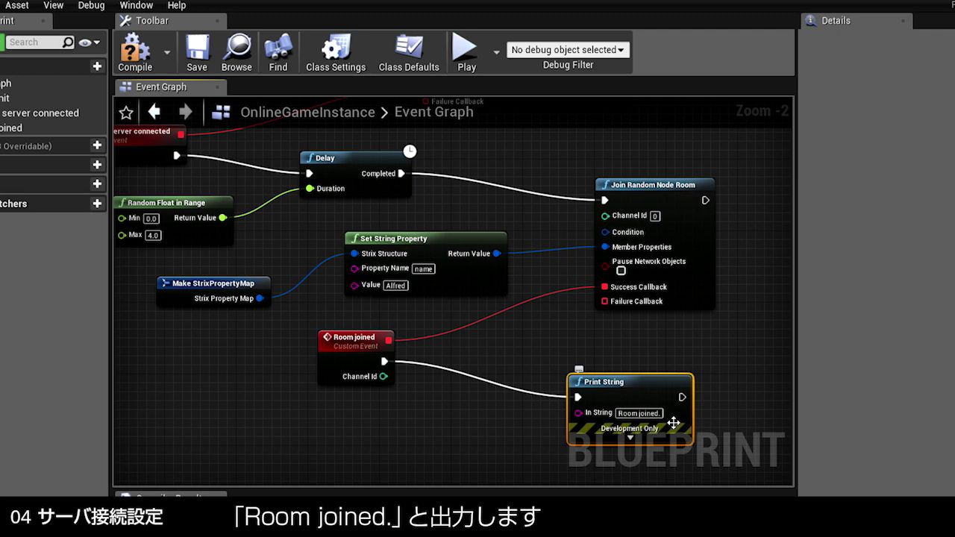
drag(634, 378, 670, 340)
right_drag(436, 444, 437, 395)
- Wire a new 'Room join failed' custom event to the Failure Callback
drag(352, 290, 324, 271)
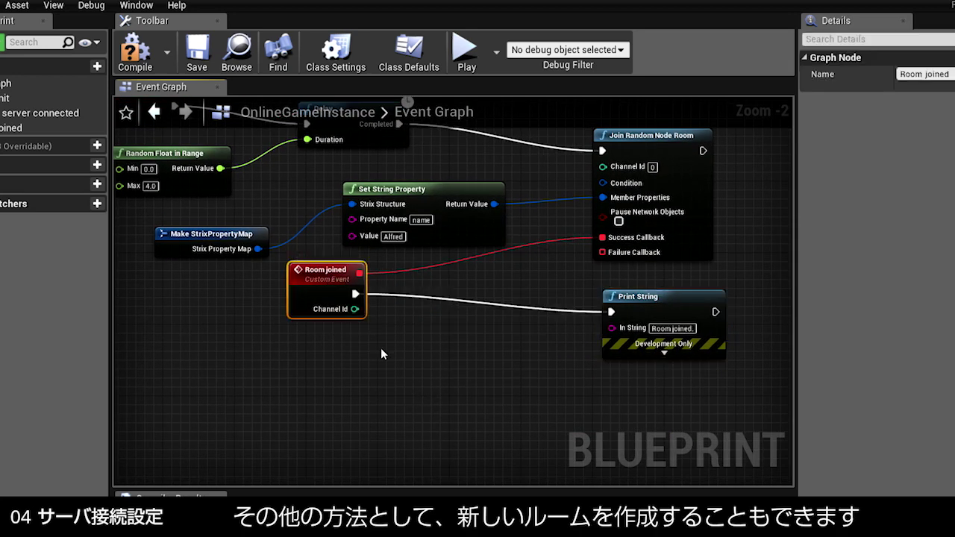
drag(604, 252, 216, 421)
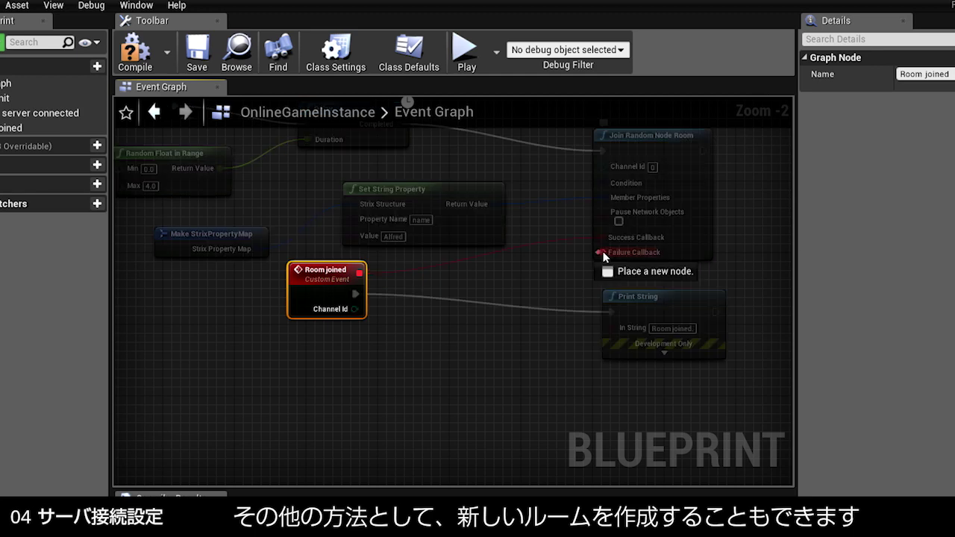
text(custom)
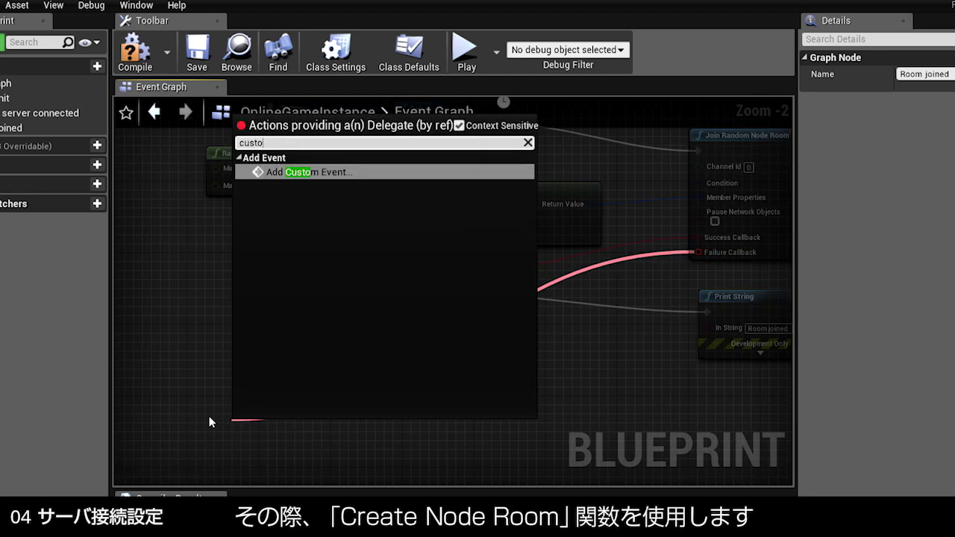
key(Return)
text(Ro)
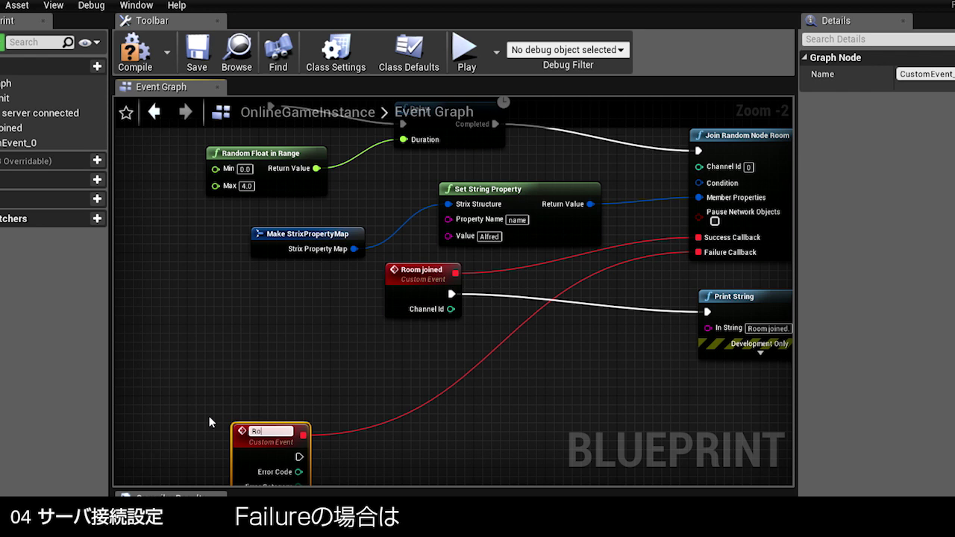
text(om join f)
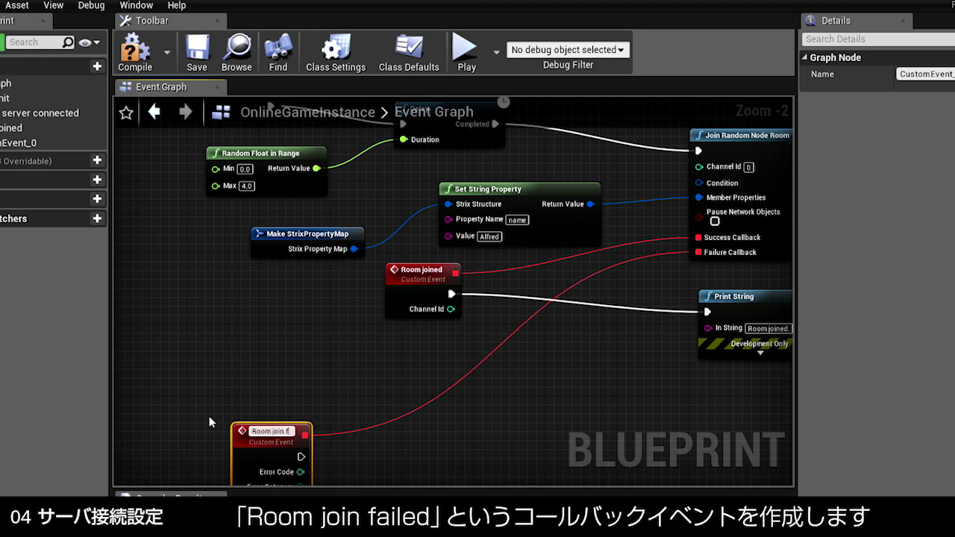
text(ailed)
key(Return)
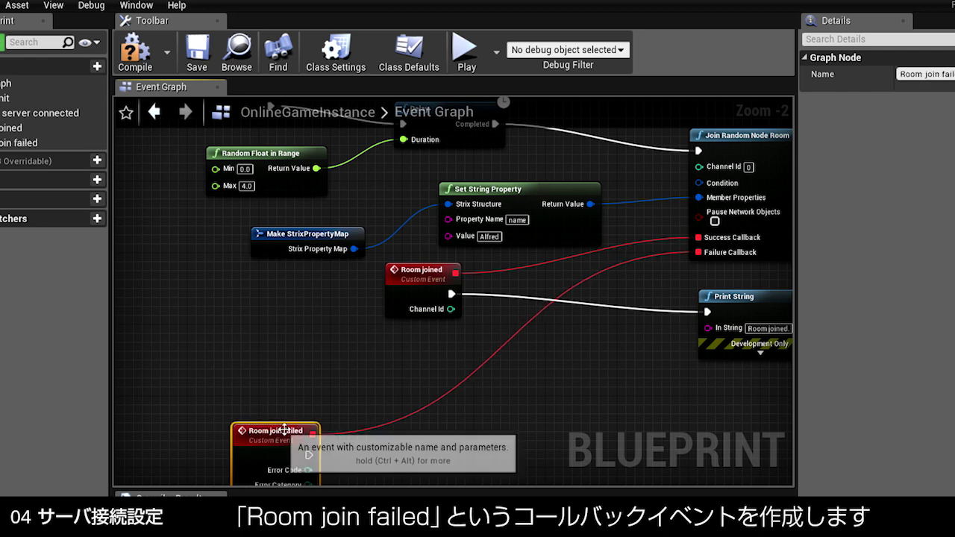
mouse_move(283, 430)
mouse_down()
mouse_move(257, 340)
mouse_move(460, 344)
mouse_up()
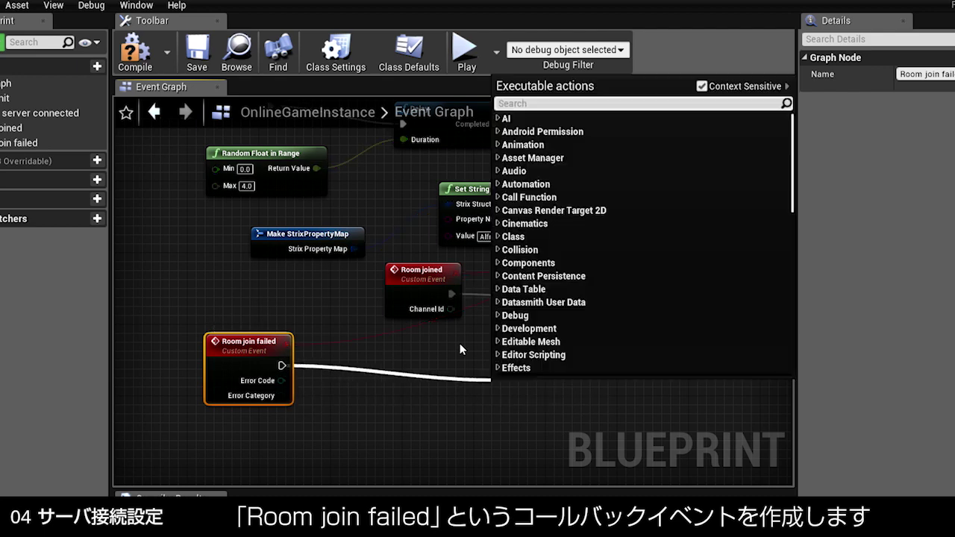
- Call Create Node Room from the Room join failed event
text(create node)
key(Return)
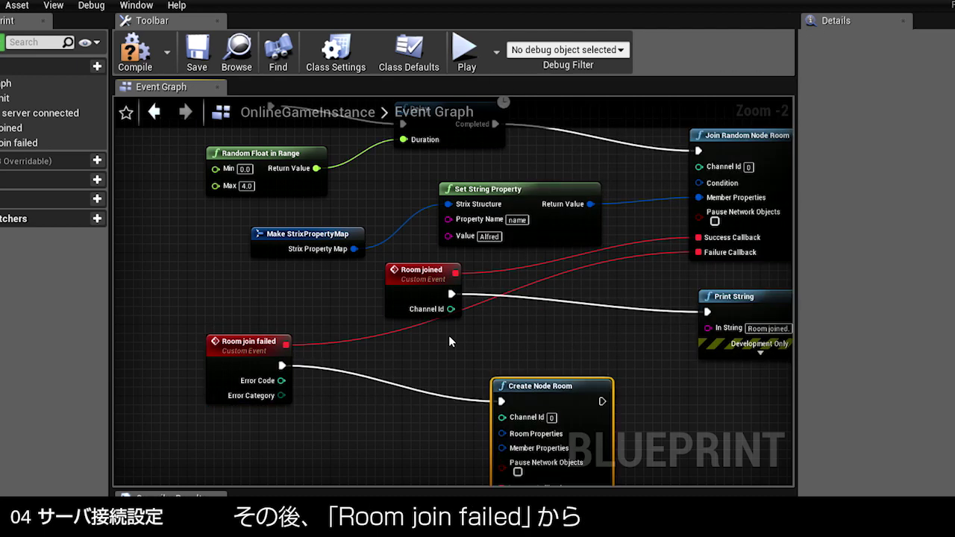
right_drag(590, 343, 574, 258)
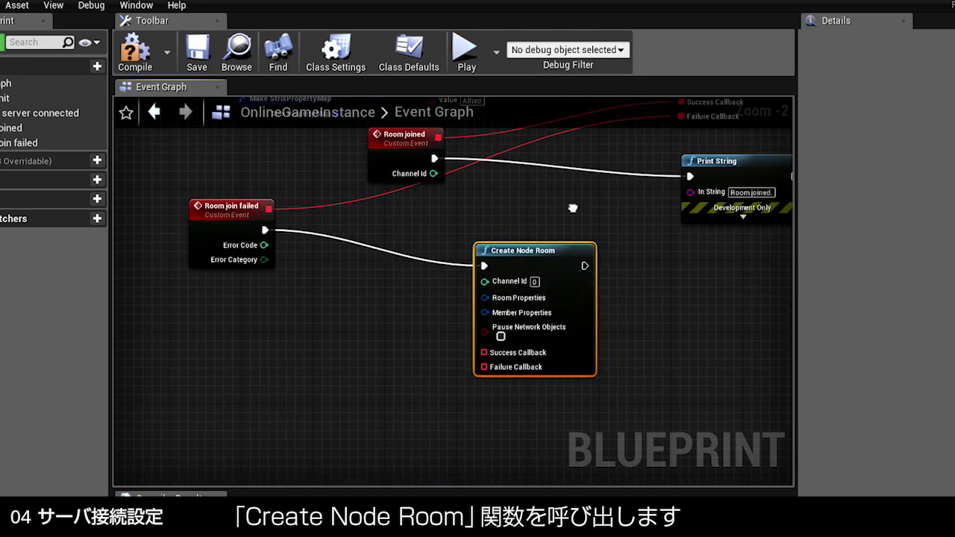
scroll(415, 305, up, 2)
scroll(389, 284, down, 3)
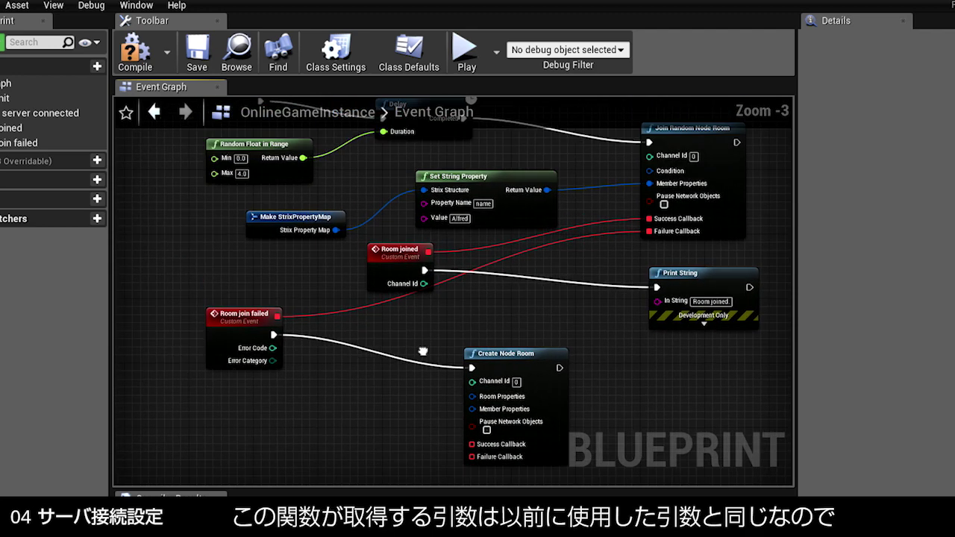
- Paste the name property-map nodes, change the member name to Edward, and wire them to Member Properties
right_drag(390, 284, 421, 440)
click(303, 256)
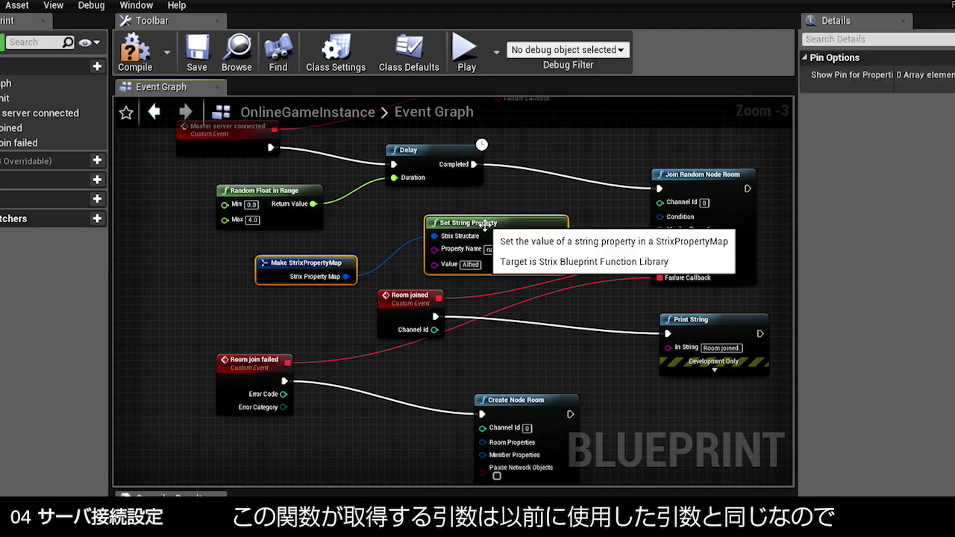
right_drag(321, 461, 373, 239)
key(ctrl+v)
drag(406, 401, 355, 334)
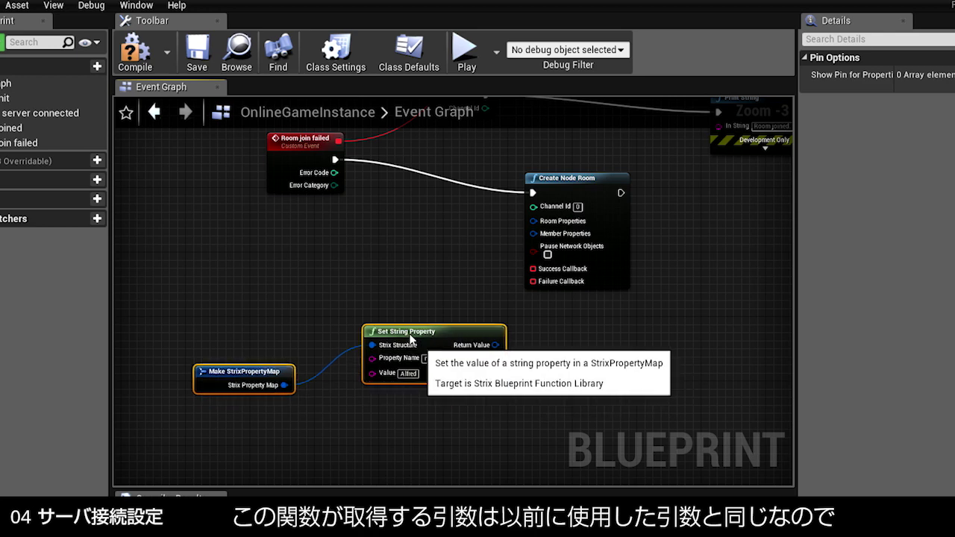
click(360, 316)
key(BackSpace)
text(Edward)
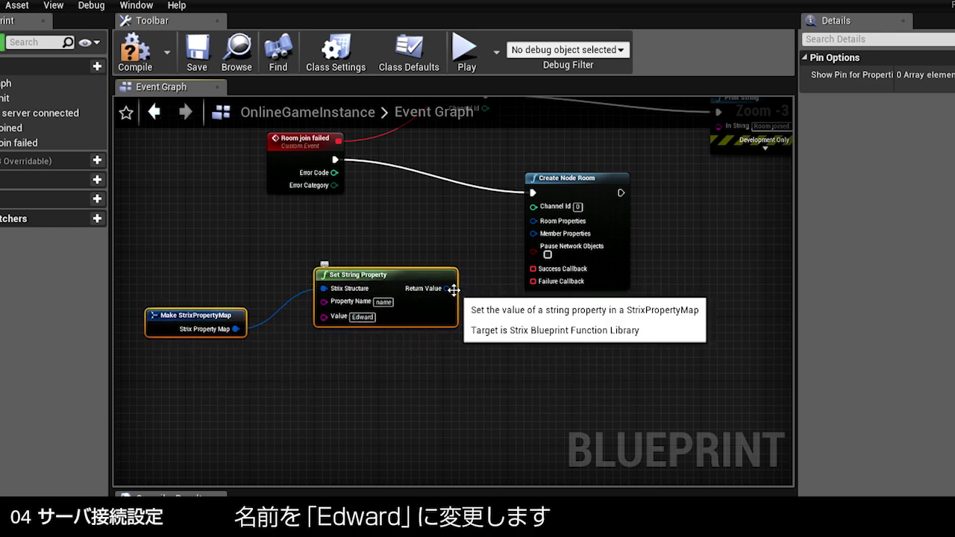
drag(446, 288, 535, 237)
scroll(513, 286, up, 2)
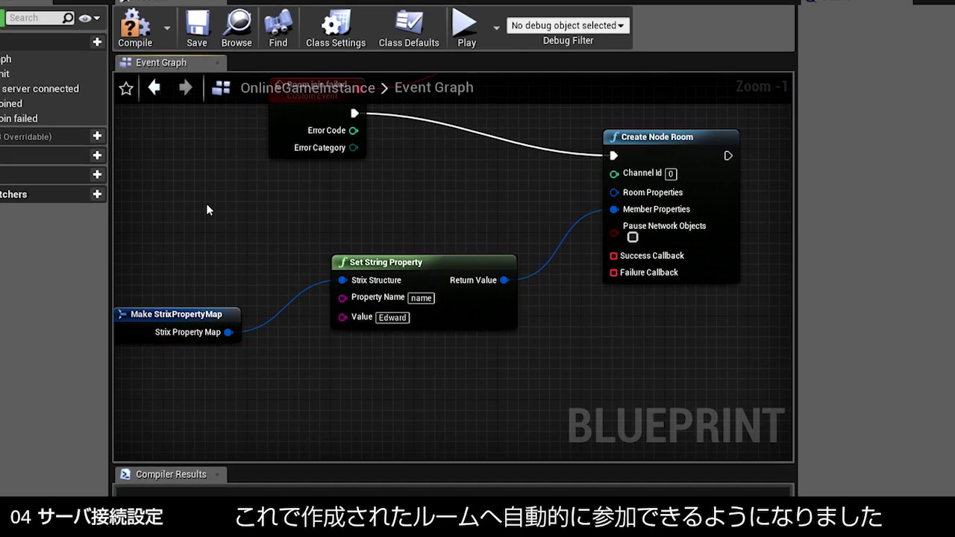
right_click(207, 196)
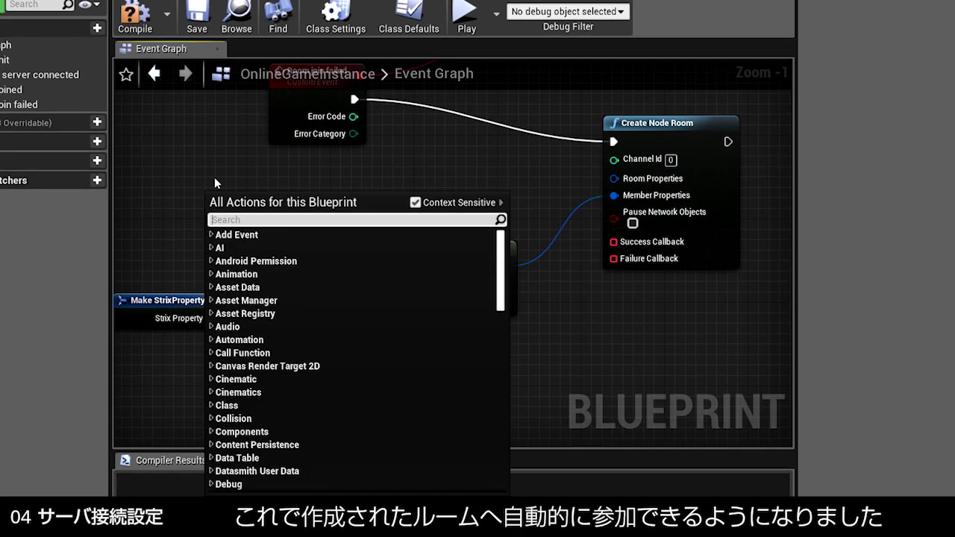
- Build a StrixPropertyMap with int 'capacity' = 30 and wire it to Room Properties
text(make strix pr)
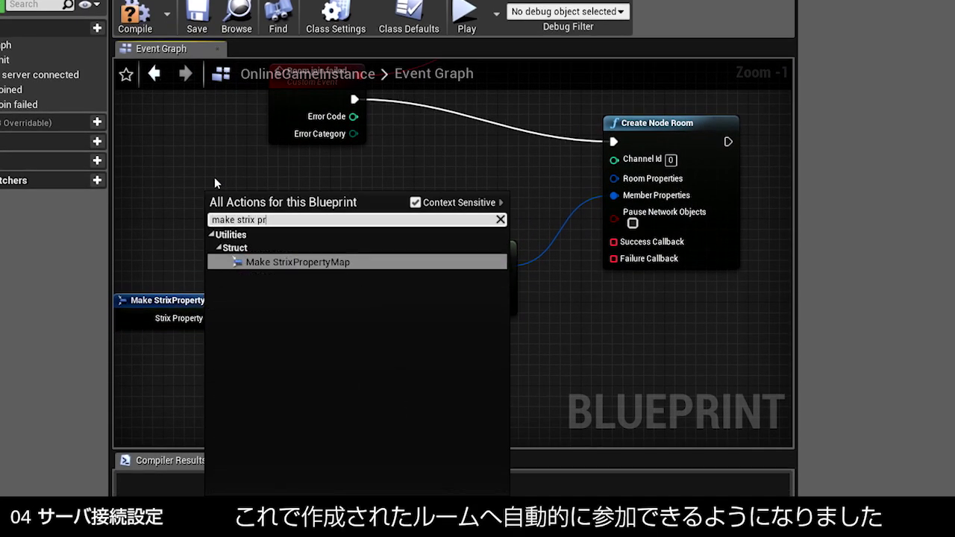
key(Return)
mouse_move(277, 212)
mouse_down()
mouse_move(203, 206)
mouse_move(369, 171)
mouse_up()
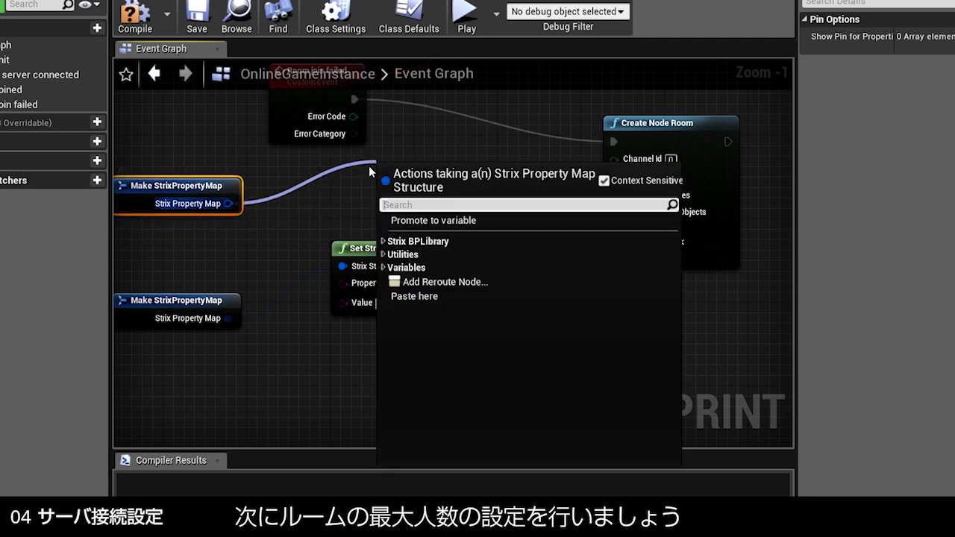
text(set int)
key(Return)
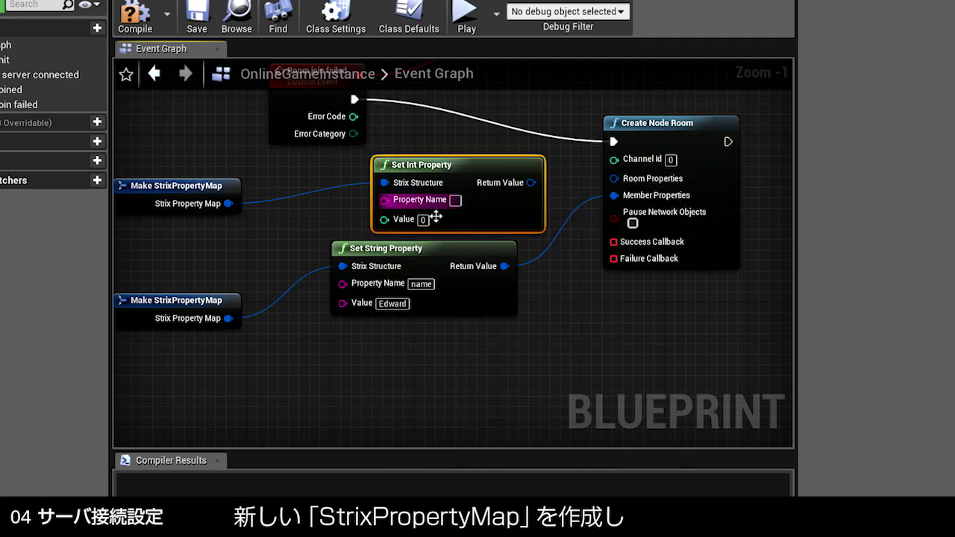
click(456, 218)
text(capa)
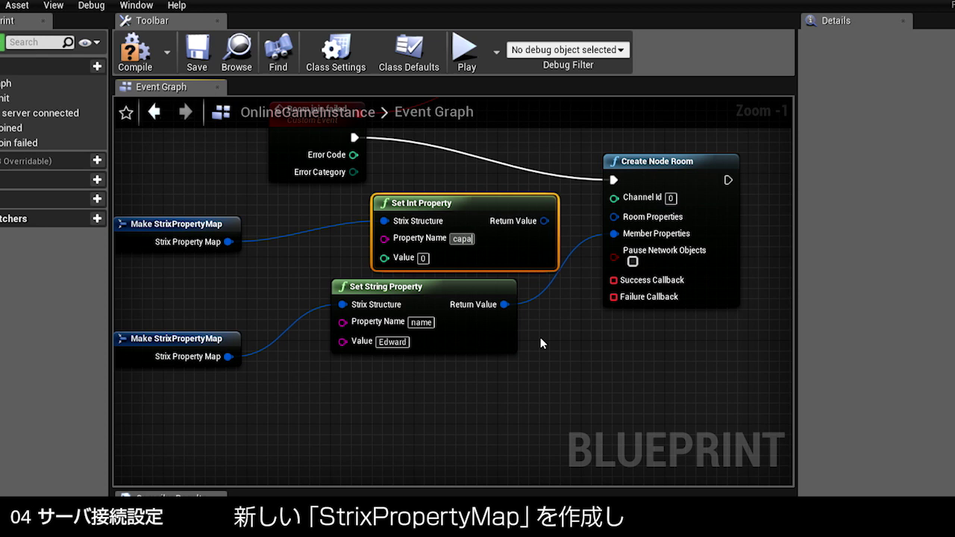
text(city)
key(Return)
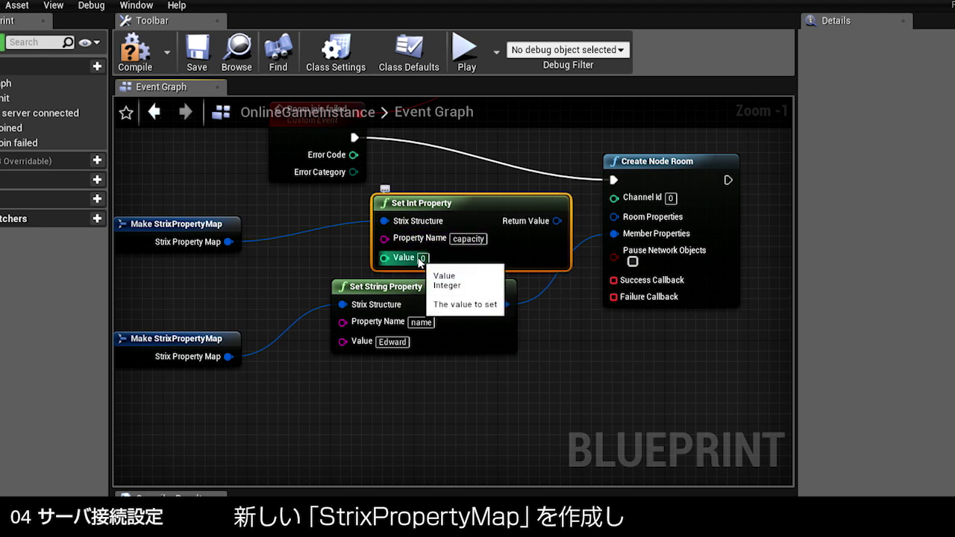
click(422, 258)
text(30)
key(Return)
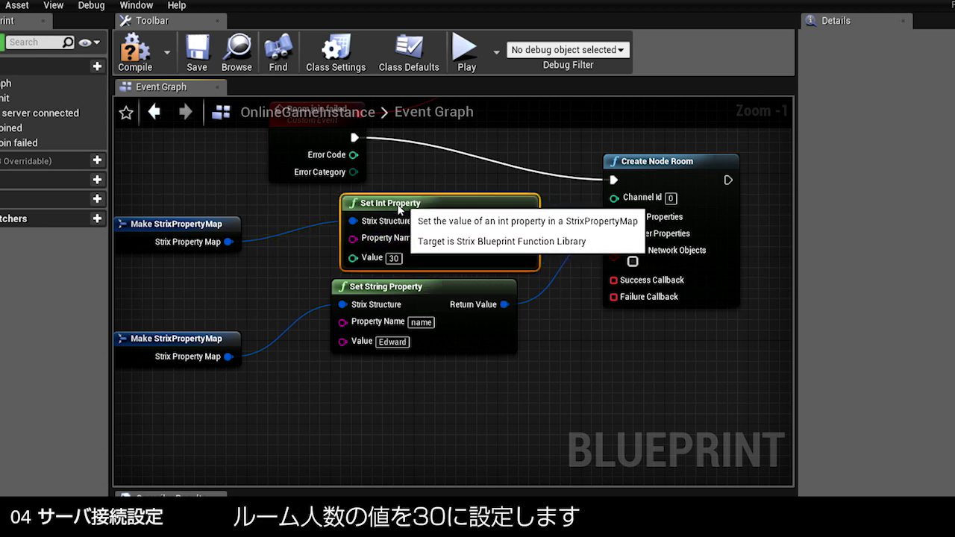
drag(399, 210, 389, 221)
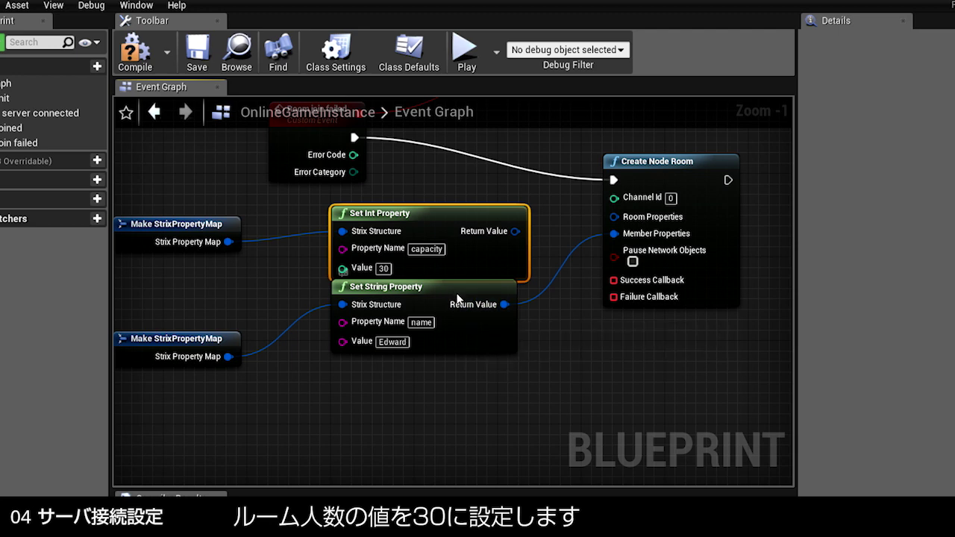
drag(457, 298, 468, 329)
- Rearrange the Set String Property and Create Node Room nodes to tidy the room setup
drag(514, 232, 624, 224)
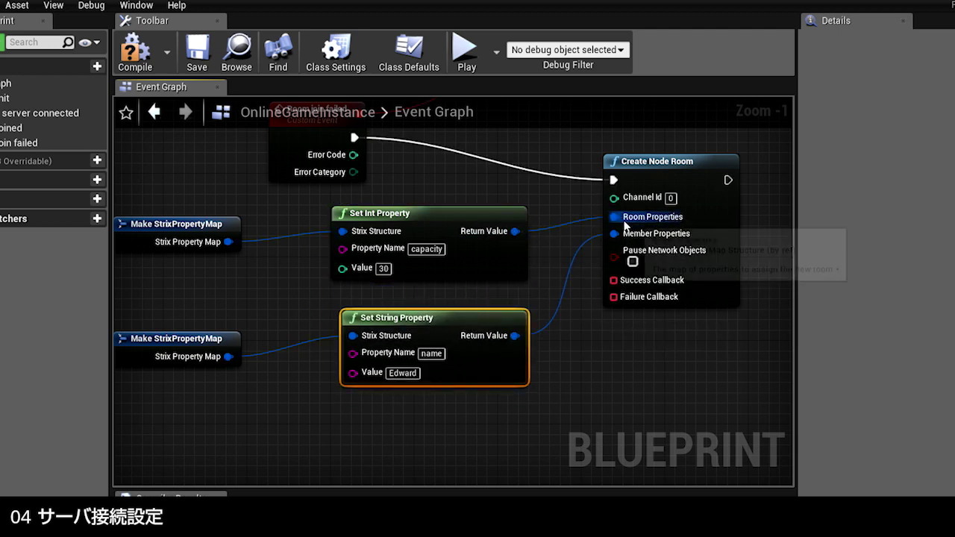
click(635, 355)
scroll(637, 345, down, 2)
right_drag(640, 358, 569, 334)
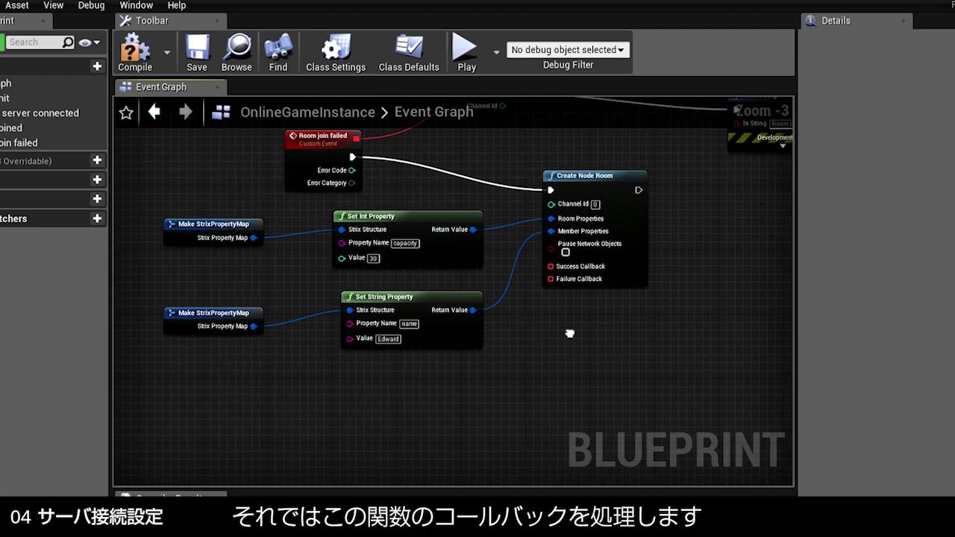
drag(611, 178, 724, 202)
right_drag(627, 316, 549, 259)
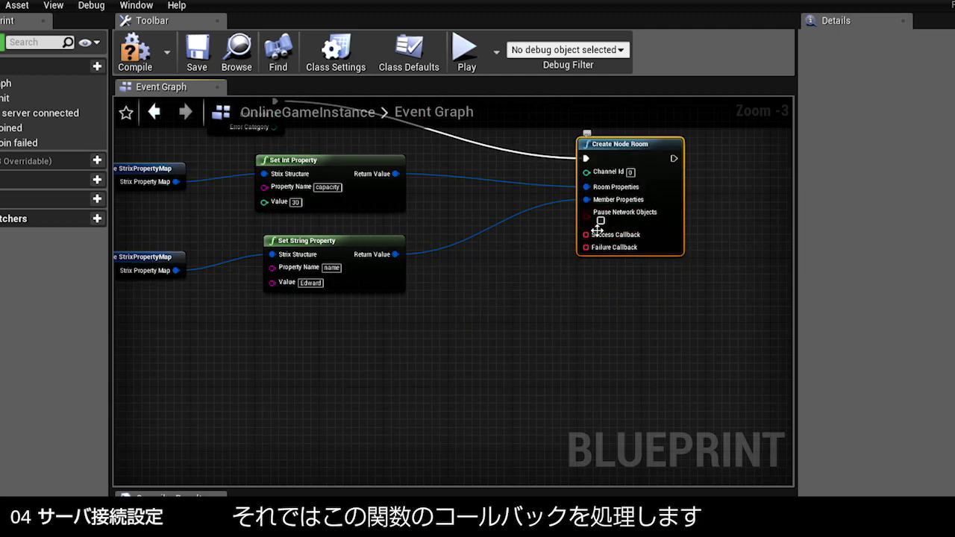
- Wire a new 'Room created' custom event to Create Node Room's Success Callback
drag(587, 235, 466, 302)
text(cus)
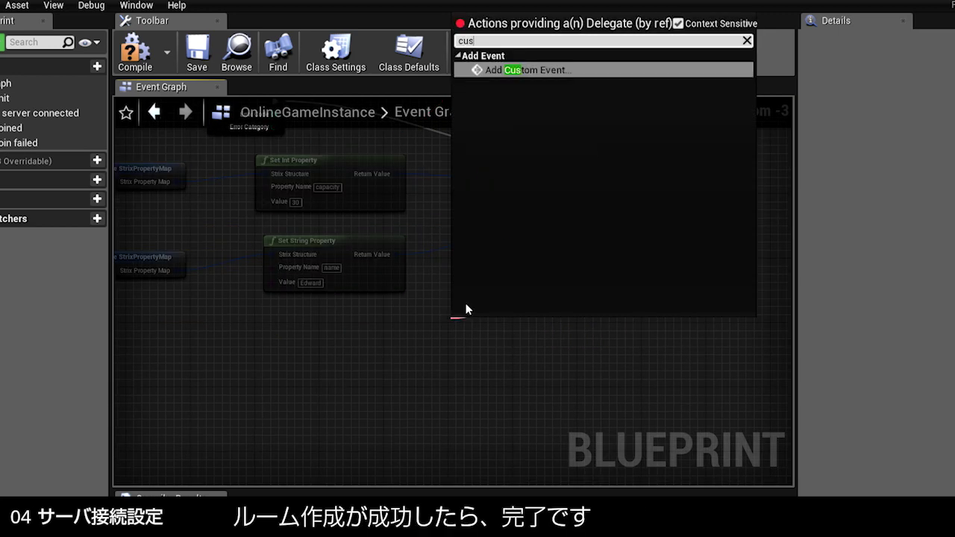
text(t)
key(Return)
text(Roo)
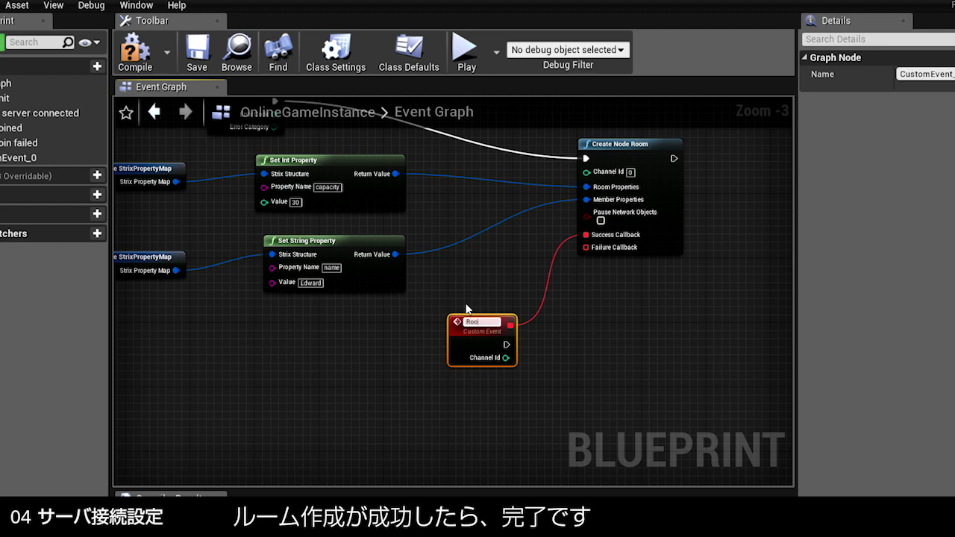
text(m dted)
key(Return)
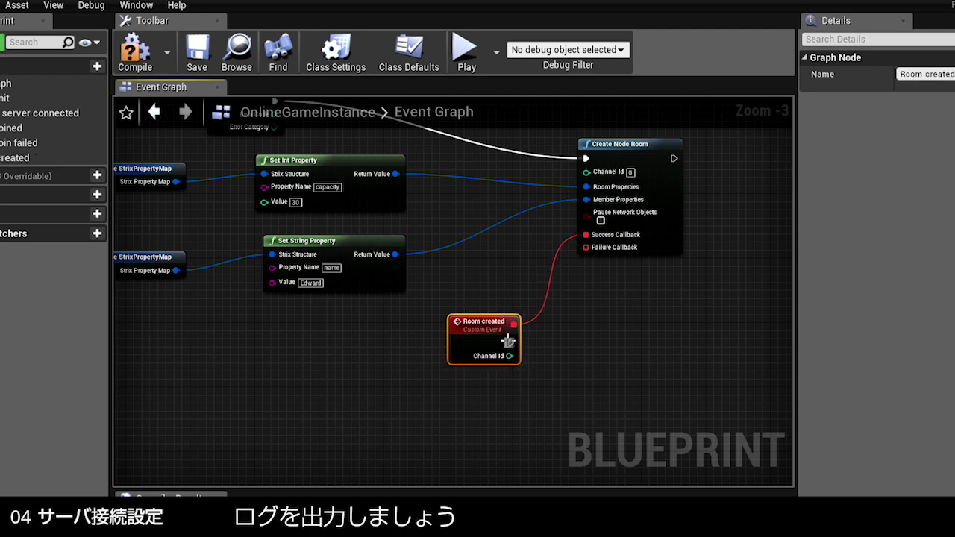
- Have Room created print 'Room created.'
drag(508, 342, 607, 325)
text(pr)
key(Return)
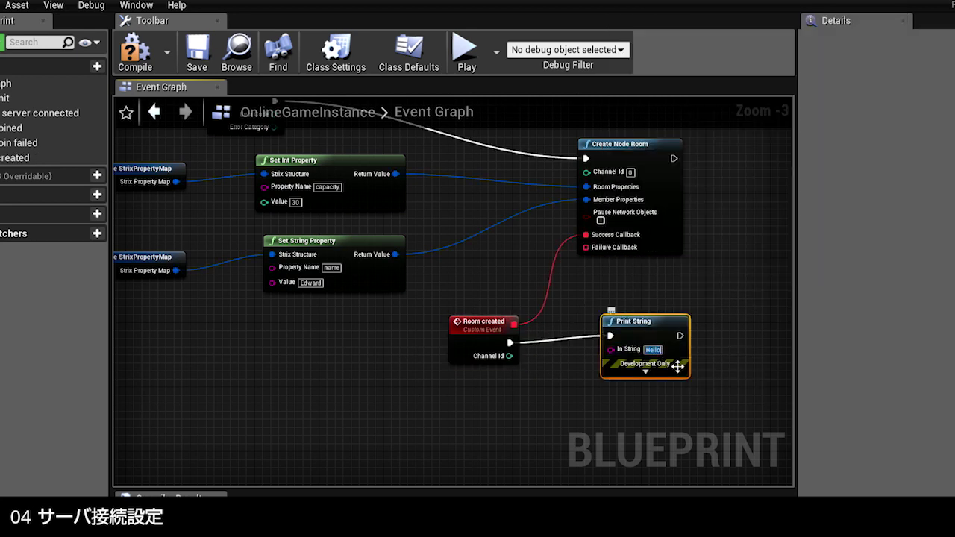
text(Room created.)
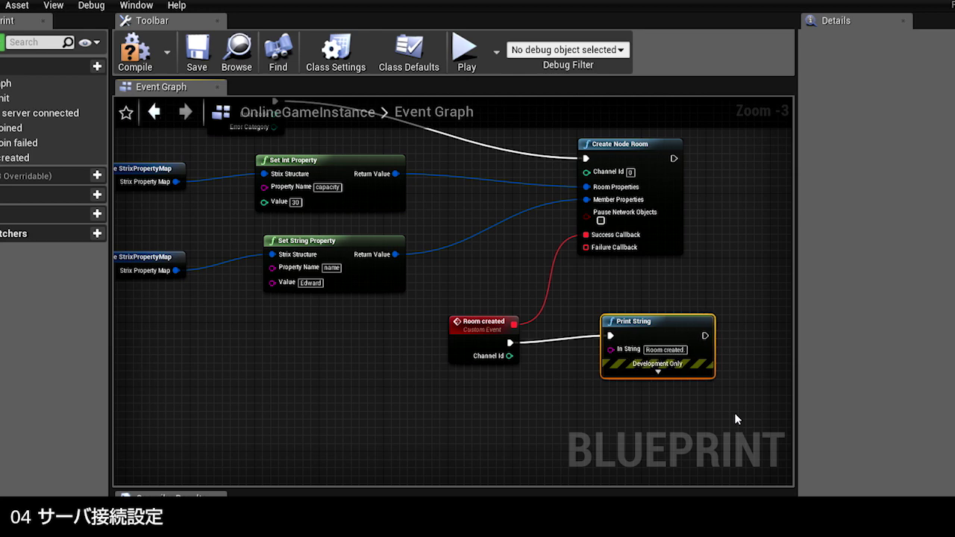
drag(462, 328, 359, 310)
click(463, 403)
right_drag(462, 403, 433, 352)
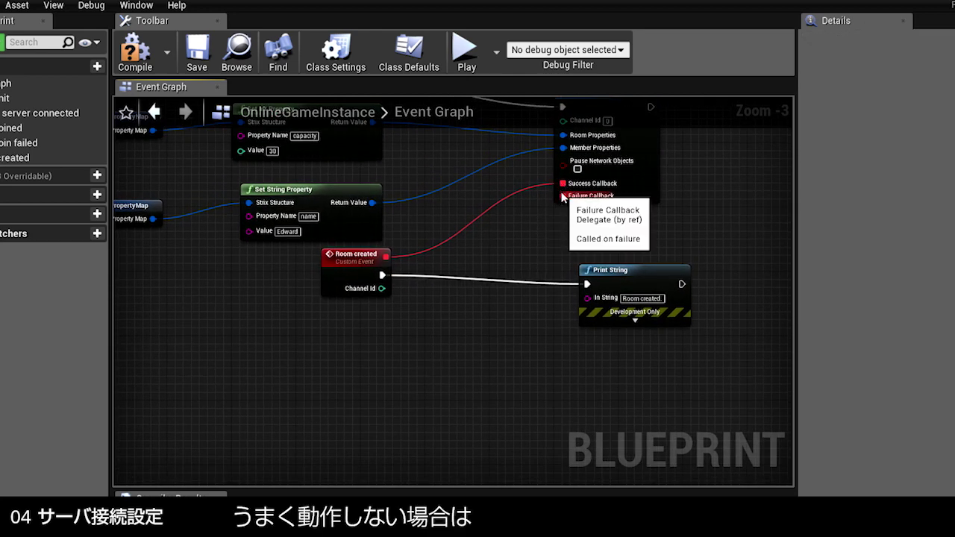
- Wire a new 'Room create failed' custom event to the room's Failure Callback
drag(563, 195, 332, 359)
text(cu)
key(Return)
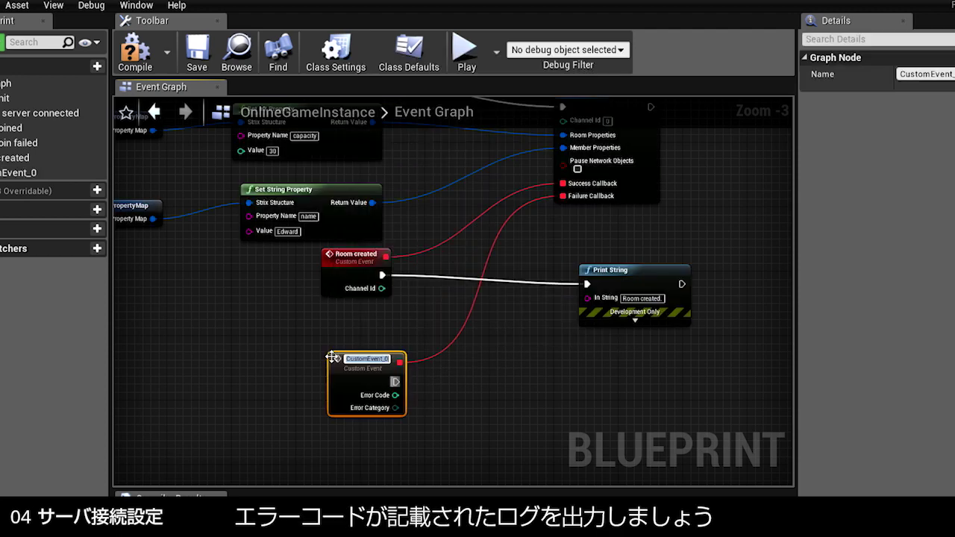
text(Room creat)
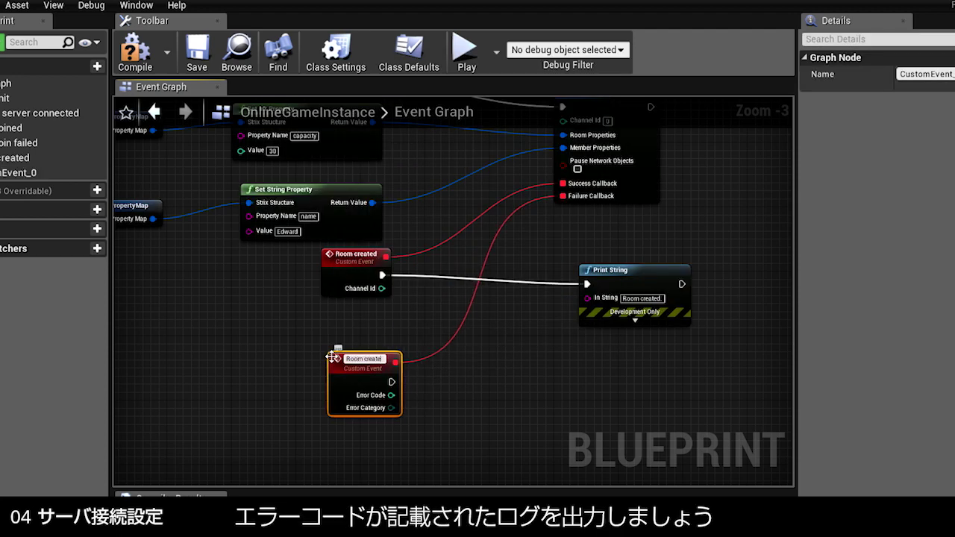
text(e failed)
key(Return)
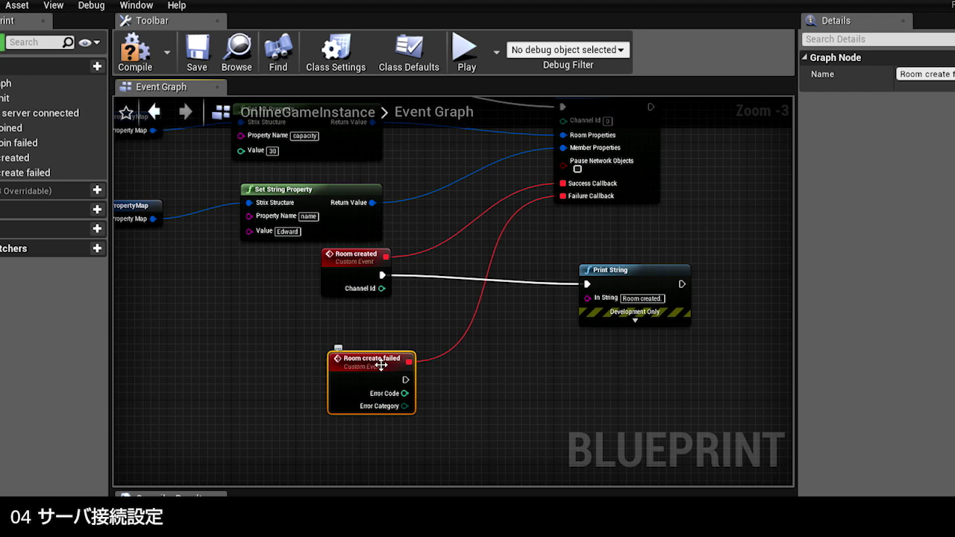
mouse_move(381, 365)
mouse_down()
mouse_move(248, 308)
mouse_move(537, 369)
mouse_up()
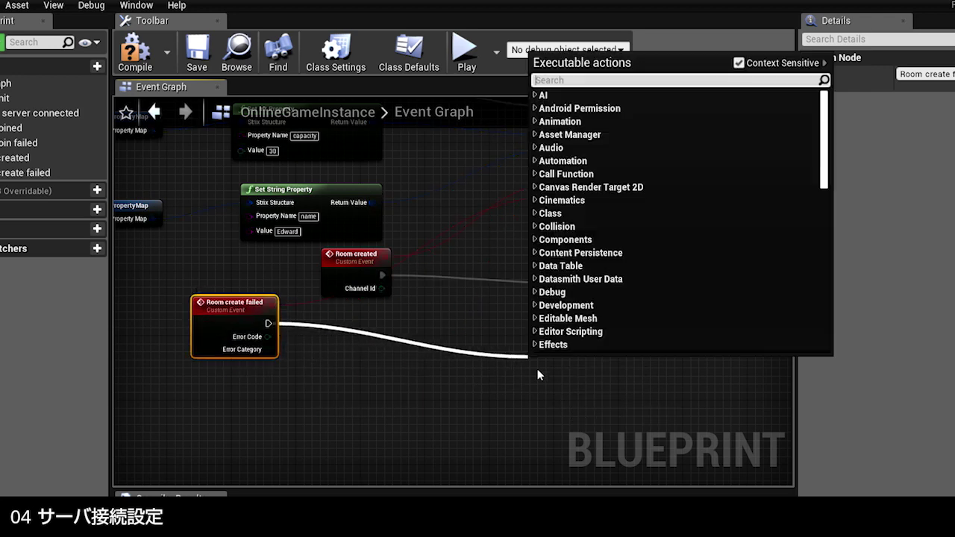
- Print 'Room create failed, error code:' appended with the Error Code
text(print)
key(Return)
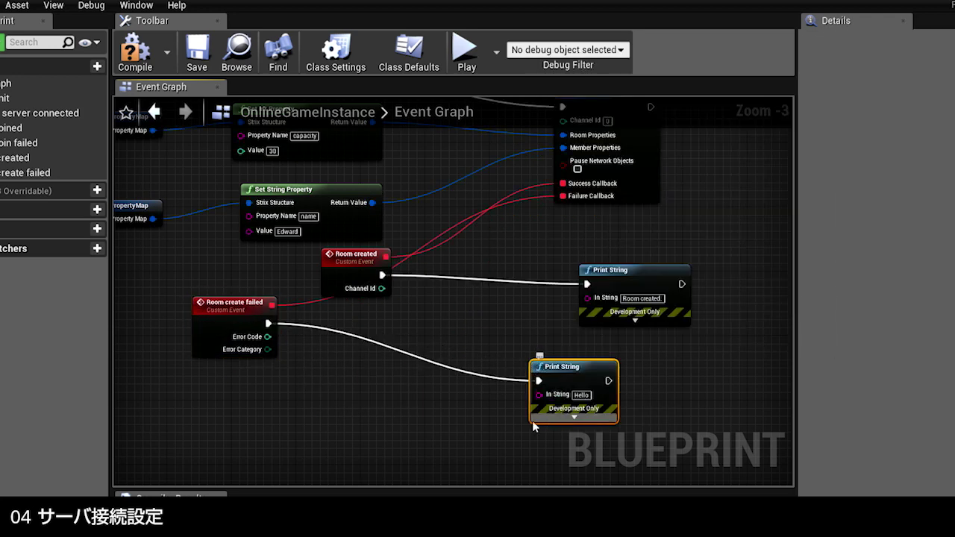
drag(537, 395, 360, 406)
text(a)
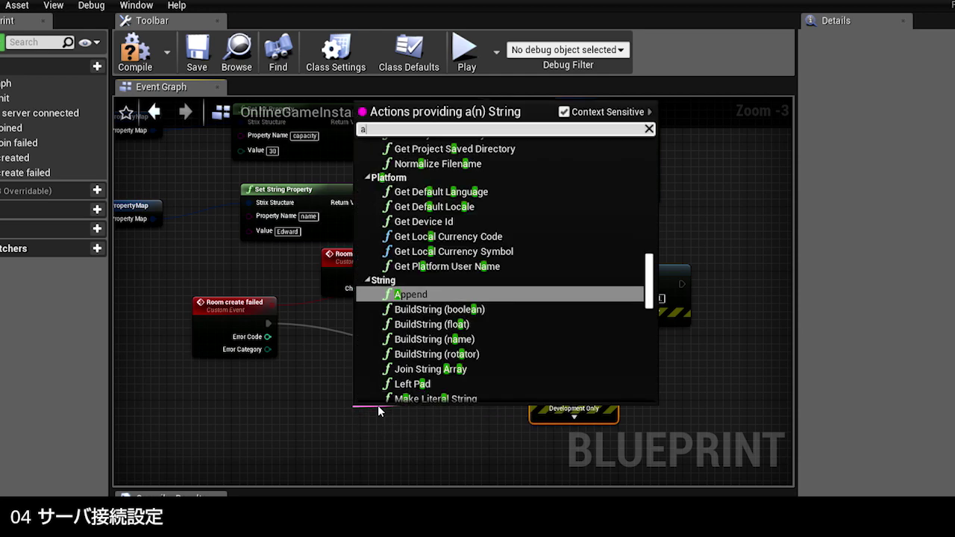
key(Return)
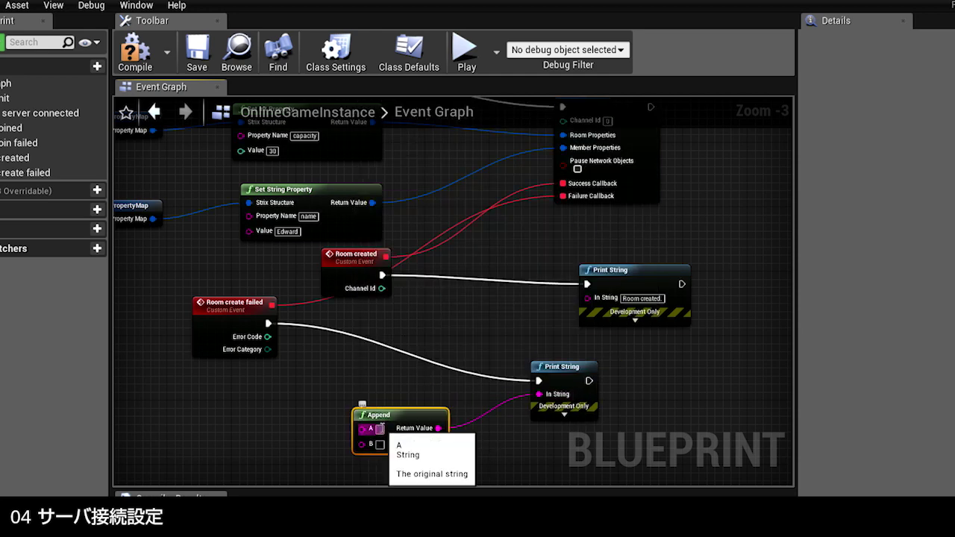
scroll(339, 411, up, 2)
right_drag(339, 411, 344, 305)
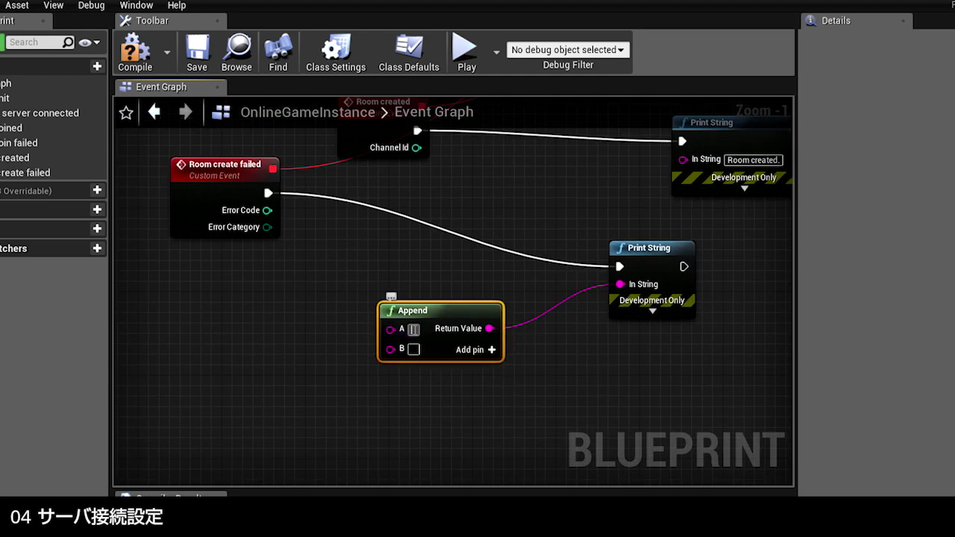
click(414, 329)
text(Room create)
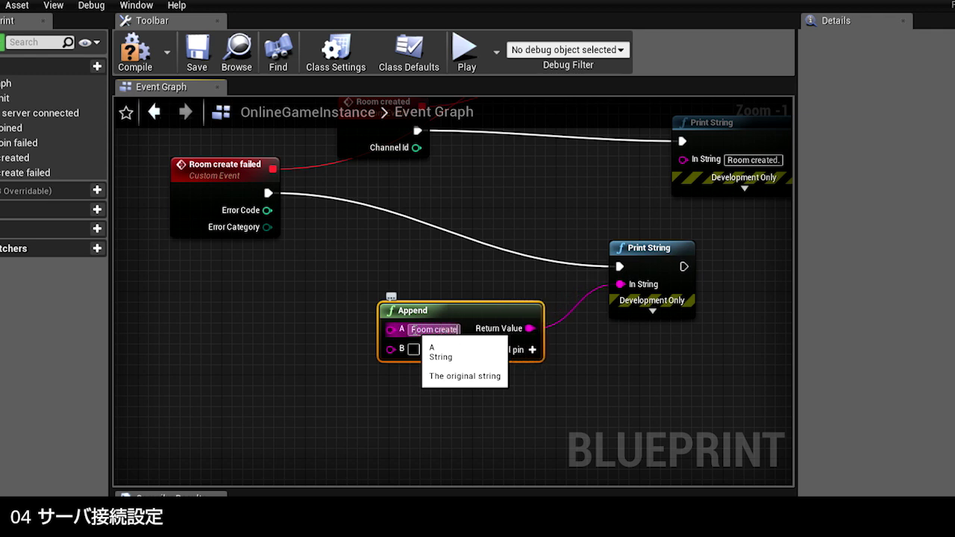
text( failed)
key(Return)
text(, error)
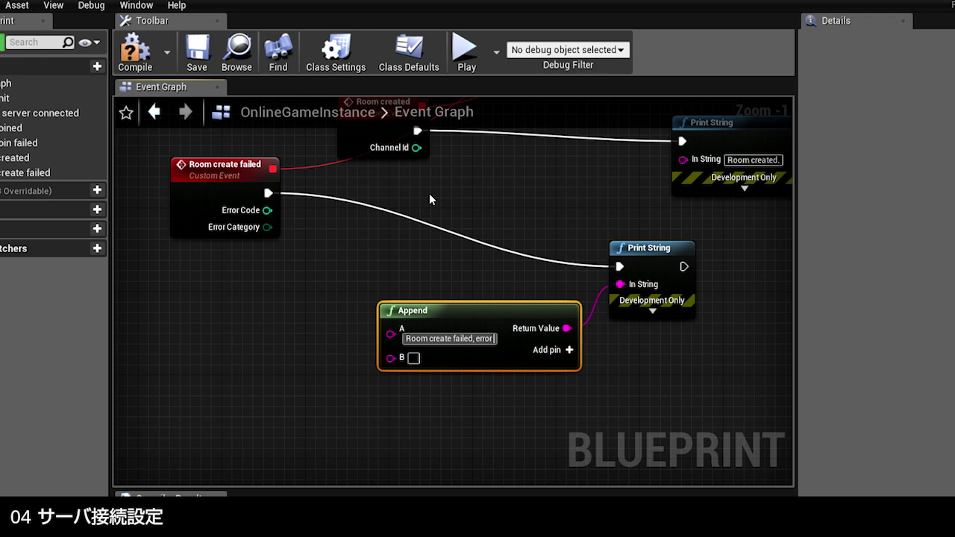
text( code:)
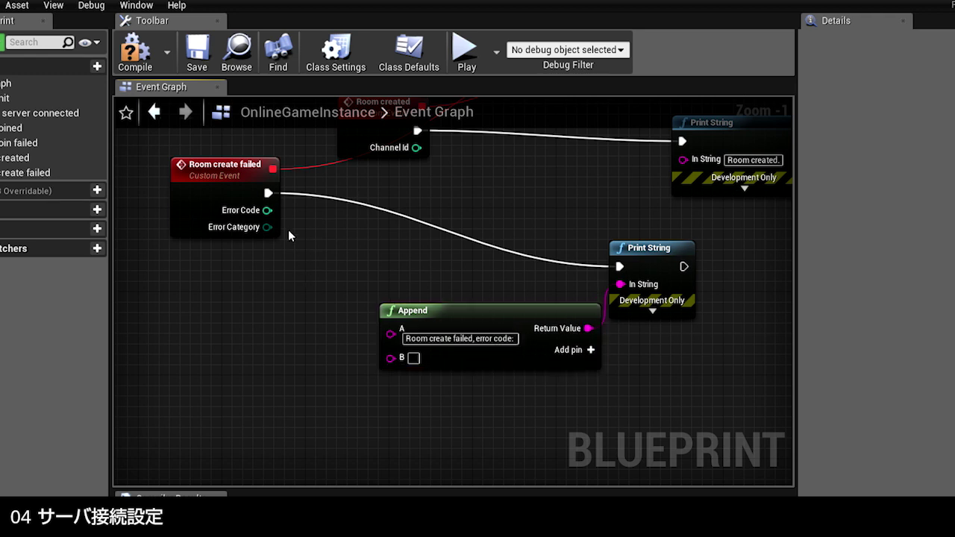
mouse_move(266, 210)
mouse_down()
mouse_move(393, 367)
mouse_move(391, 359)
mouse_up()
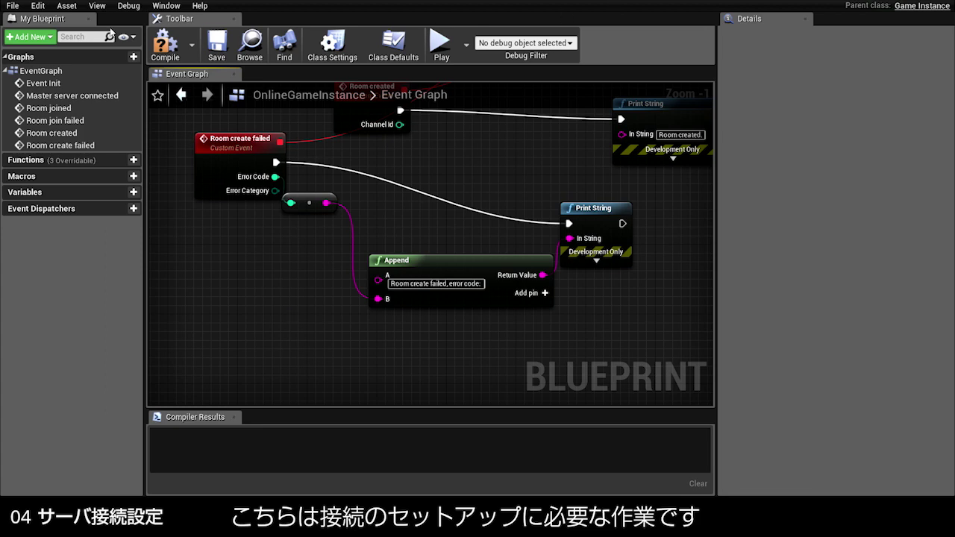
- Compile, then set the project's Game Instance Class to OnlineGameInstance
click(160, 51)
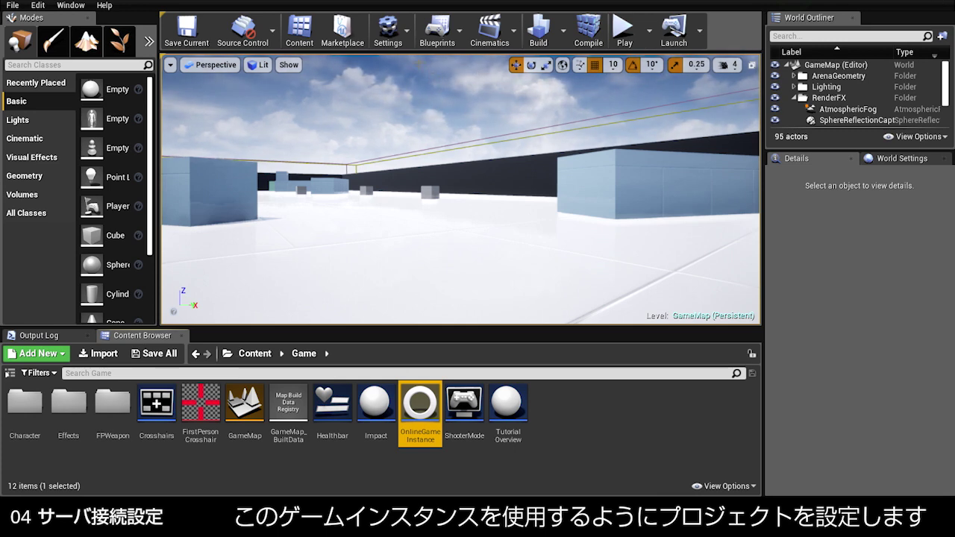
click(400, 41)
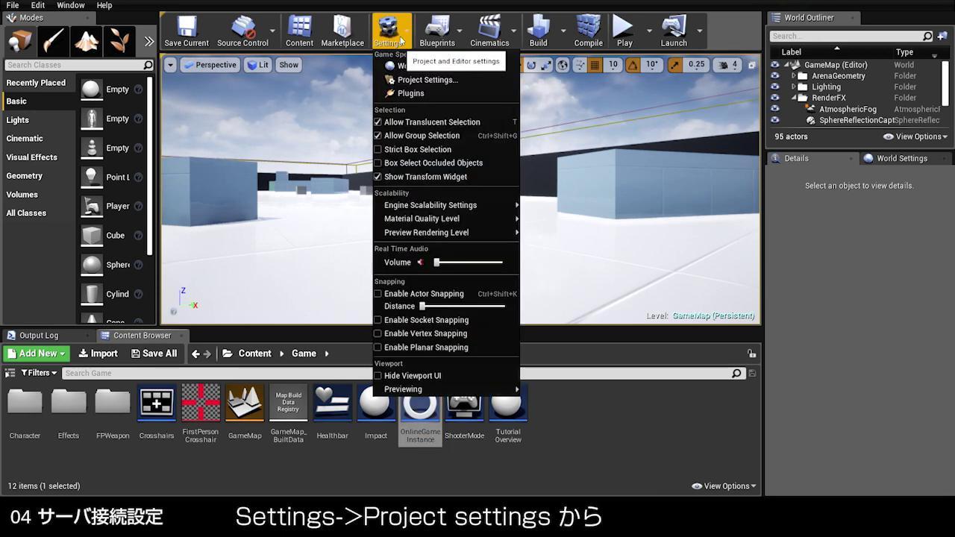
click(413, 79)
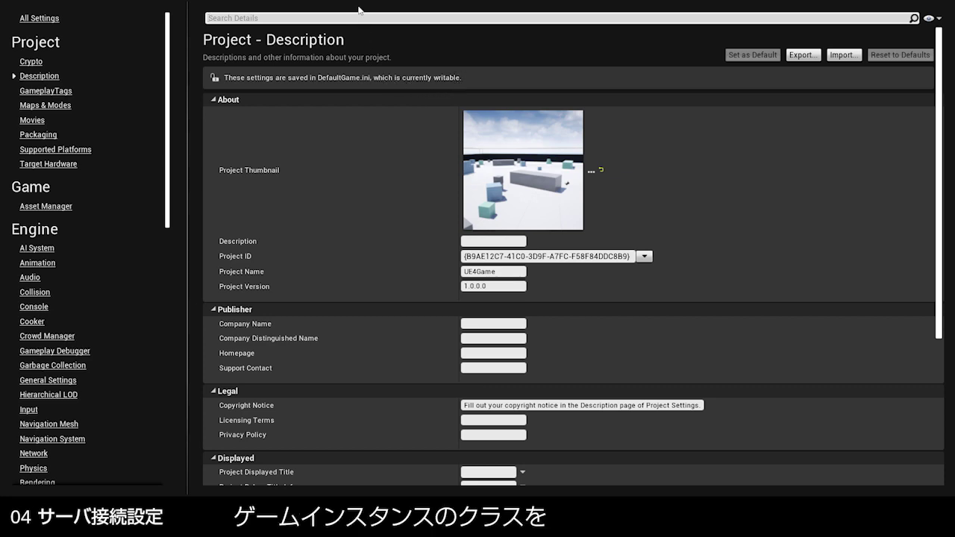
text(game insta)
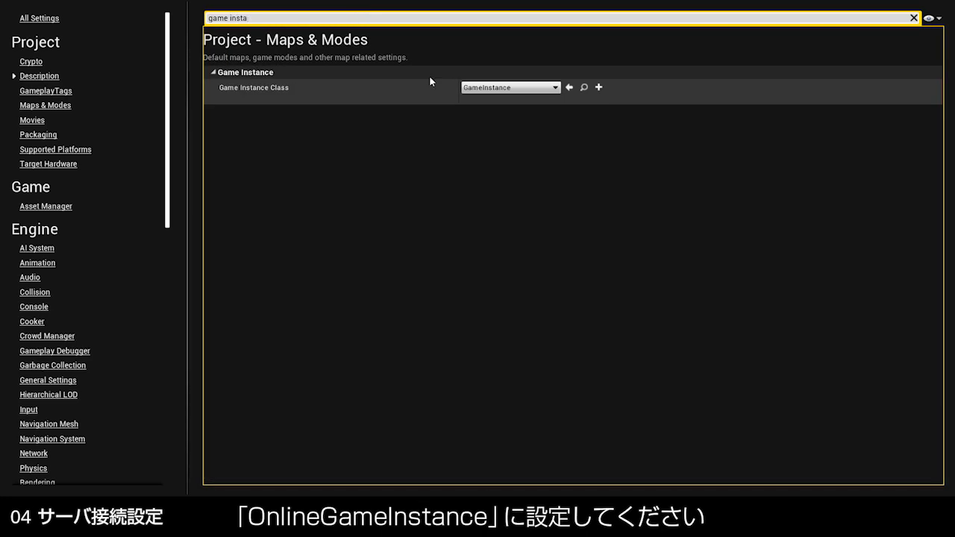
click(492, 88)
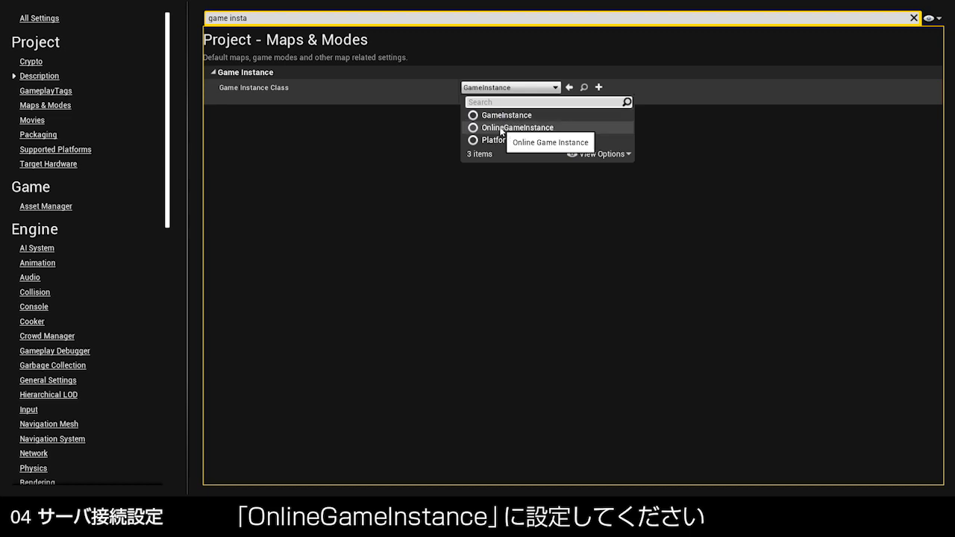
click(500, 128)
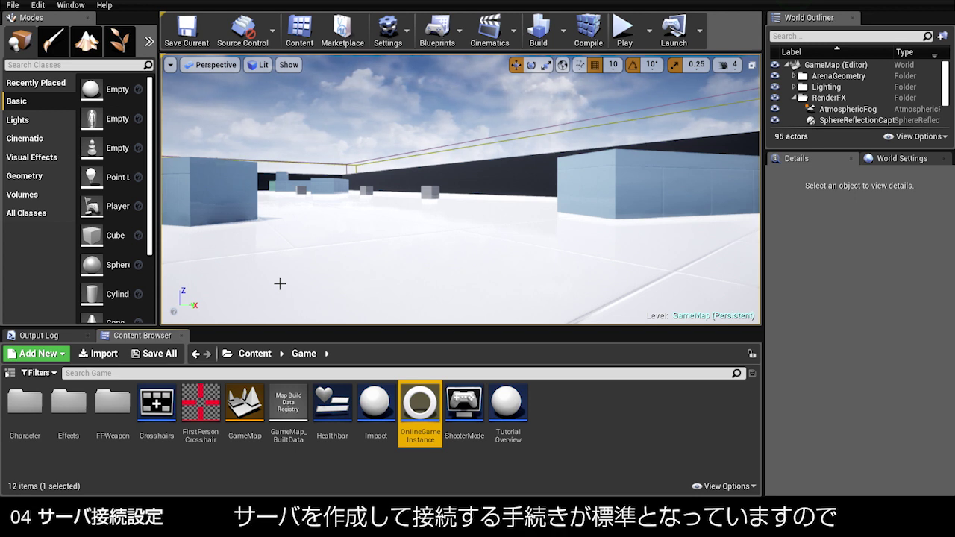
- Set test play to 2 players with Auto Connect To Server turned off
click(649, 32)
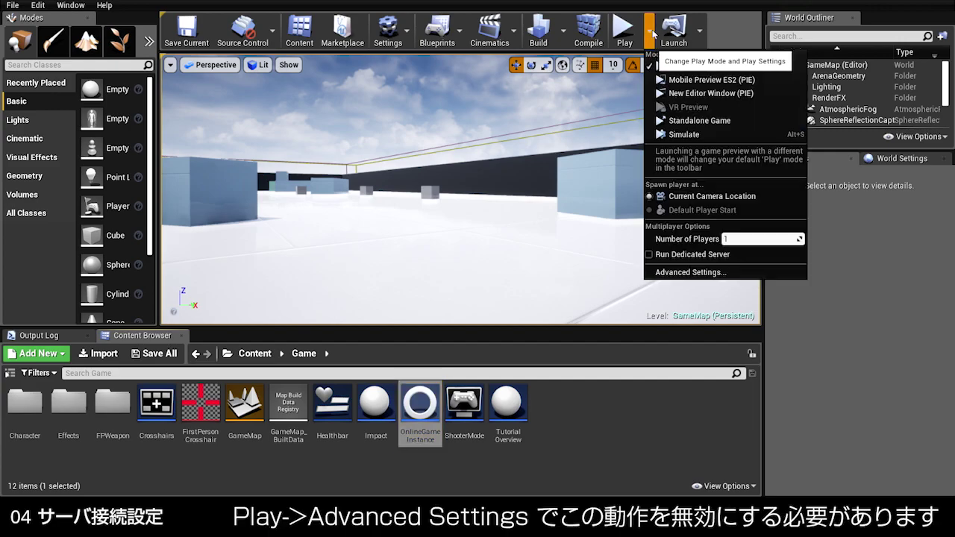
click(681, 273)
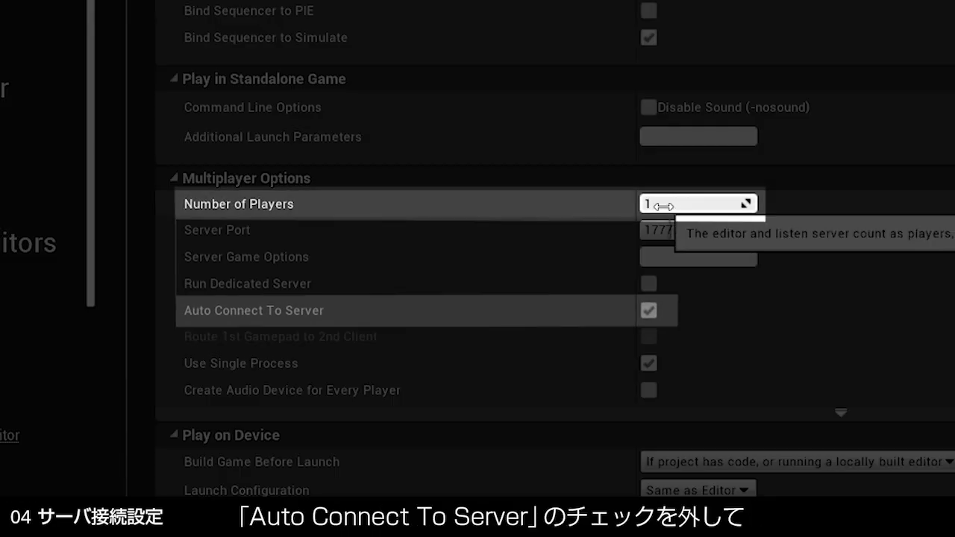
click(620, 232)
text(2)
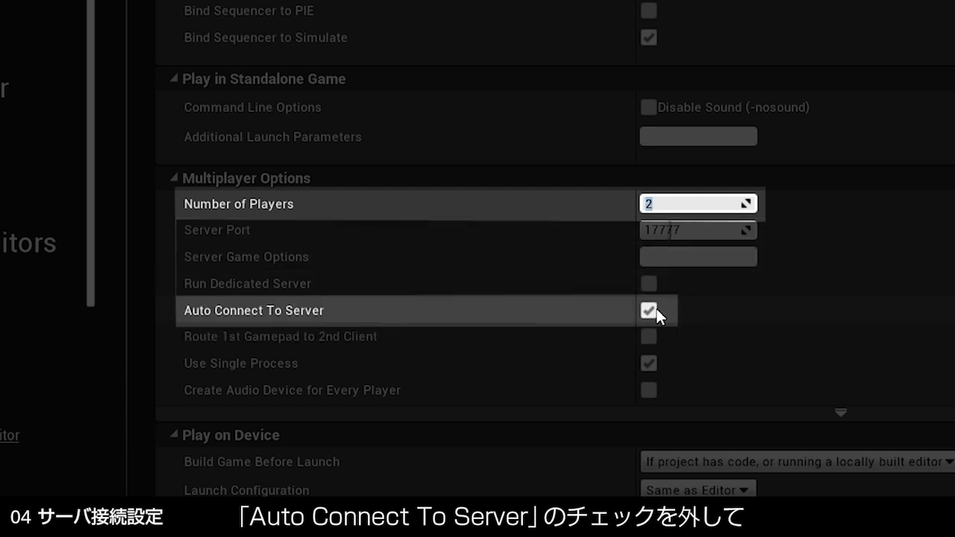
click(648, 309)
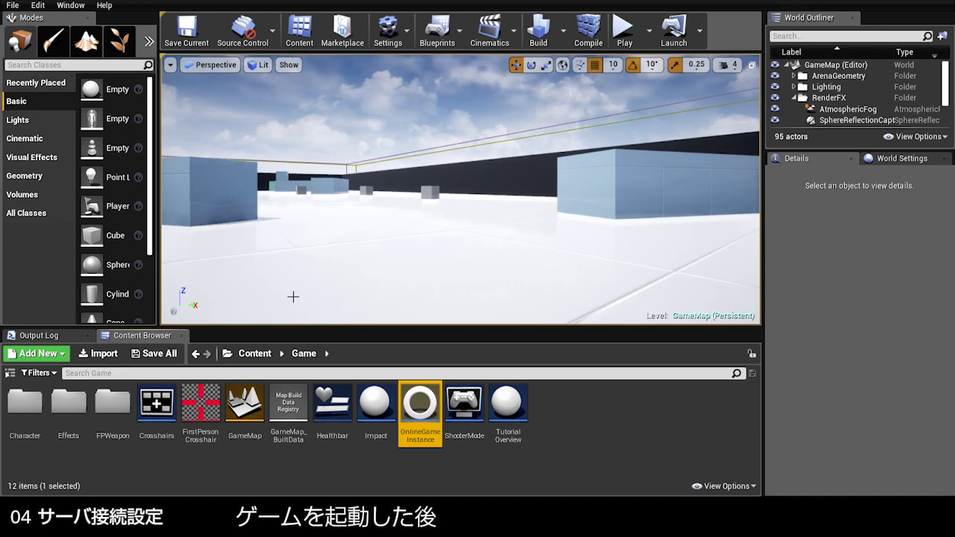
- Run Play in editor with the Output Log visible, check the Room created/joined lines, then stop
click(41, 335)
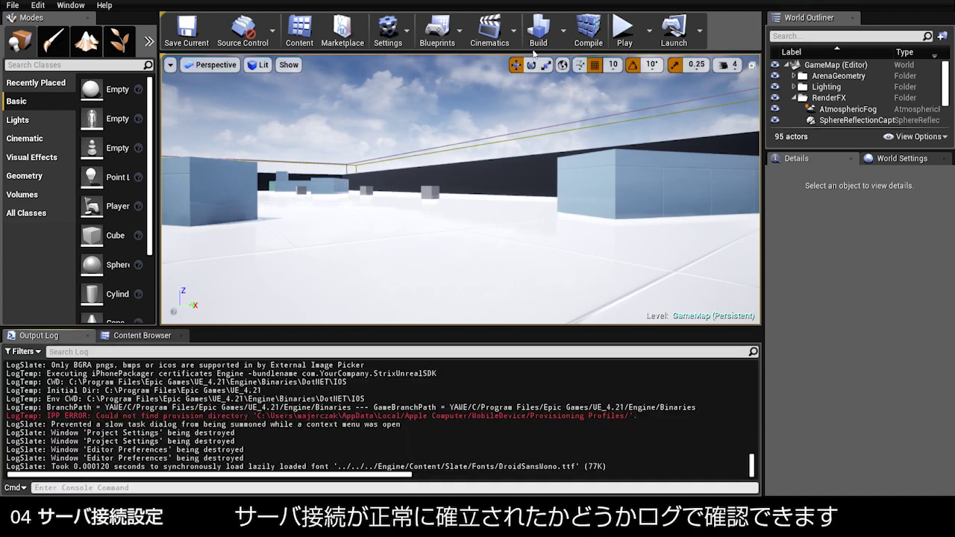
click(625, 30)
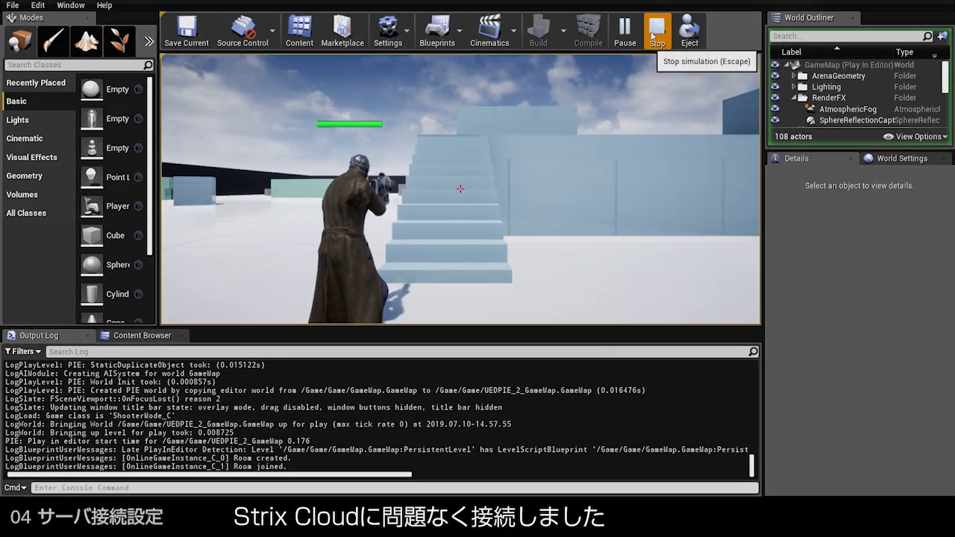
click(655, 33)
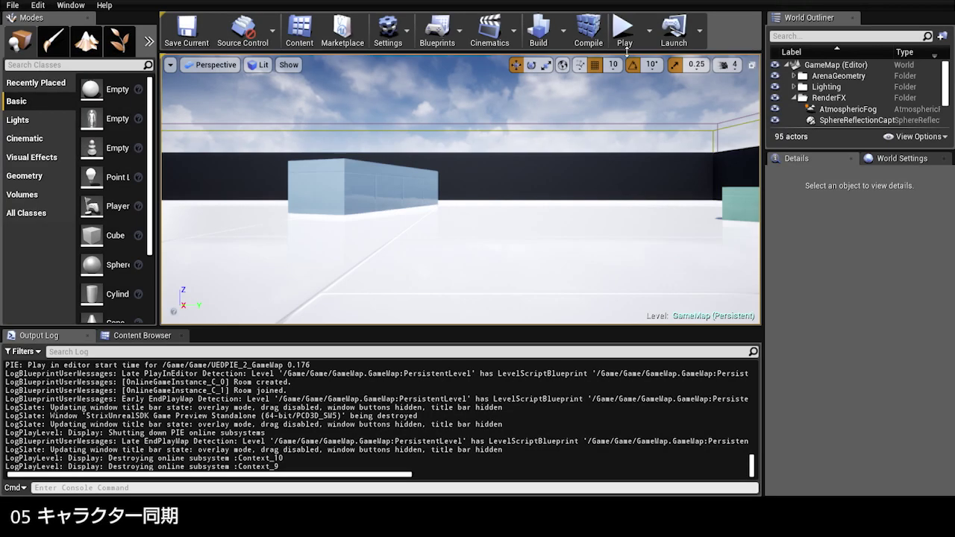
- Open the 3rdPersonPawn blueprint from Character/BluePrints and add a Strix Replicator component
click(142, 335)
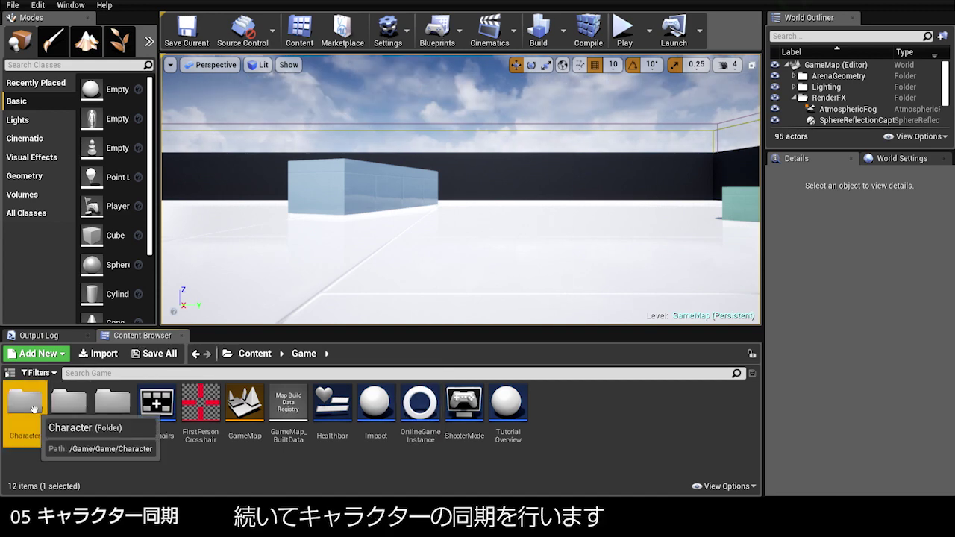
double_click(33, 408)
double_click(157, 401)
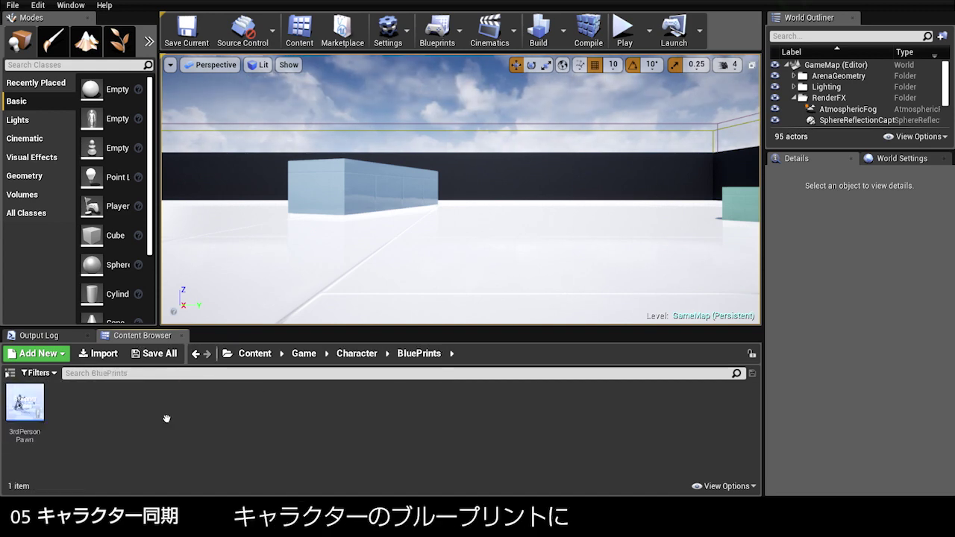
double_click(25, 402)
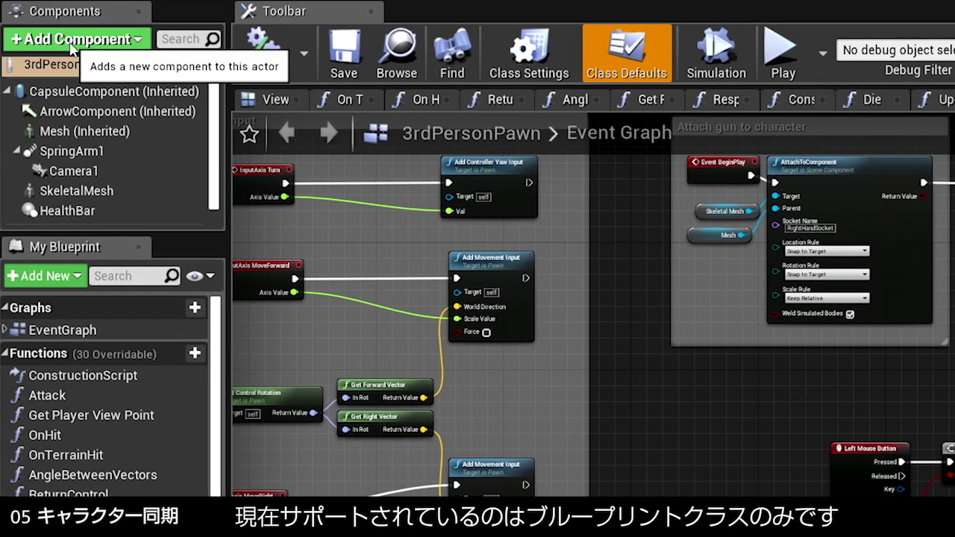
click(72, 47)
text(strix)
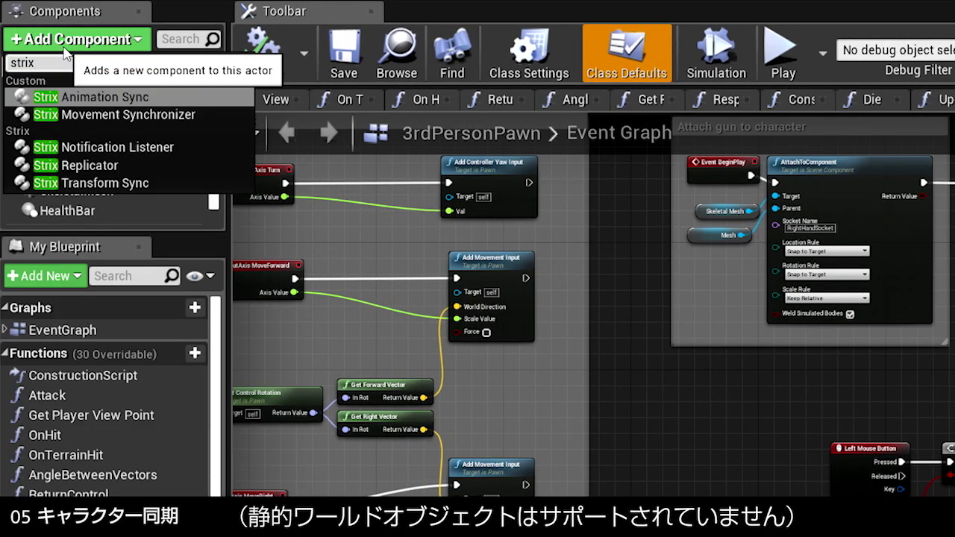
key(Down)
key(Down)
key(Down)
key(Return)
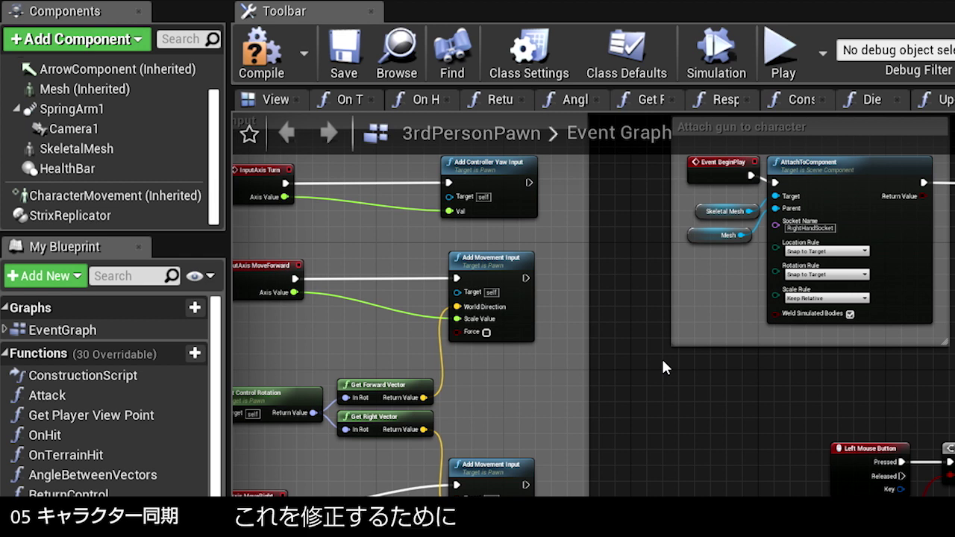
- Add a Strix Movement Synchronizer component and review both Strix components' settings
click(100, 44)
text(st)
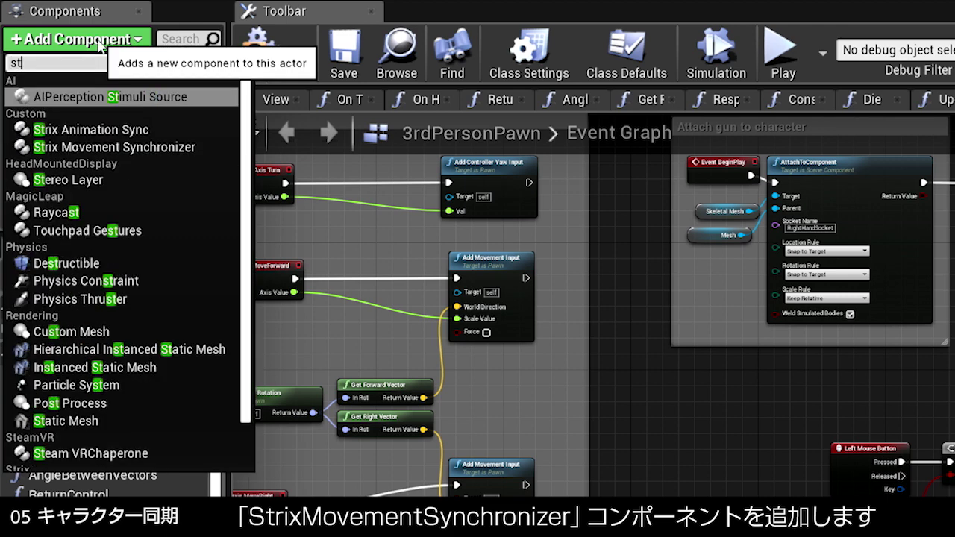
text(rix mo)
click(74, 96)
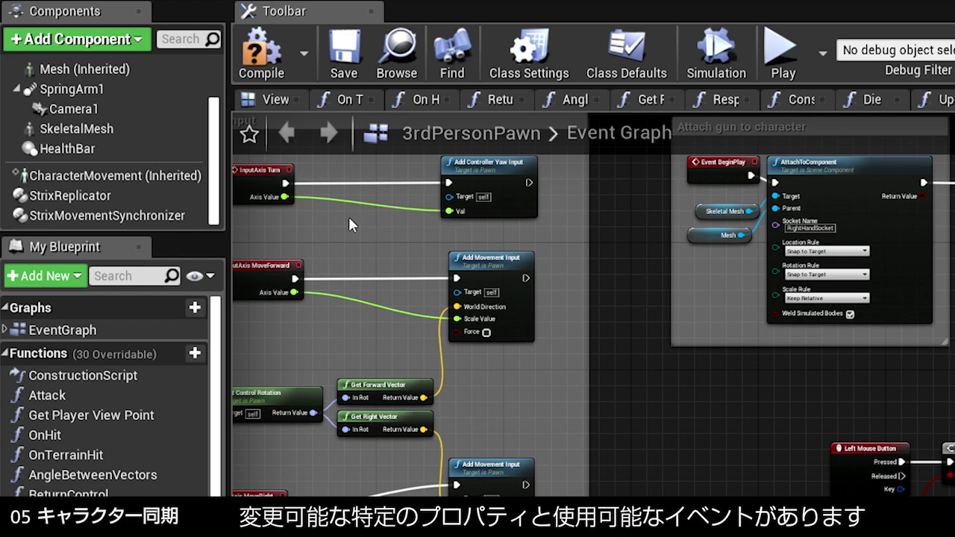
click(147, 193)
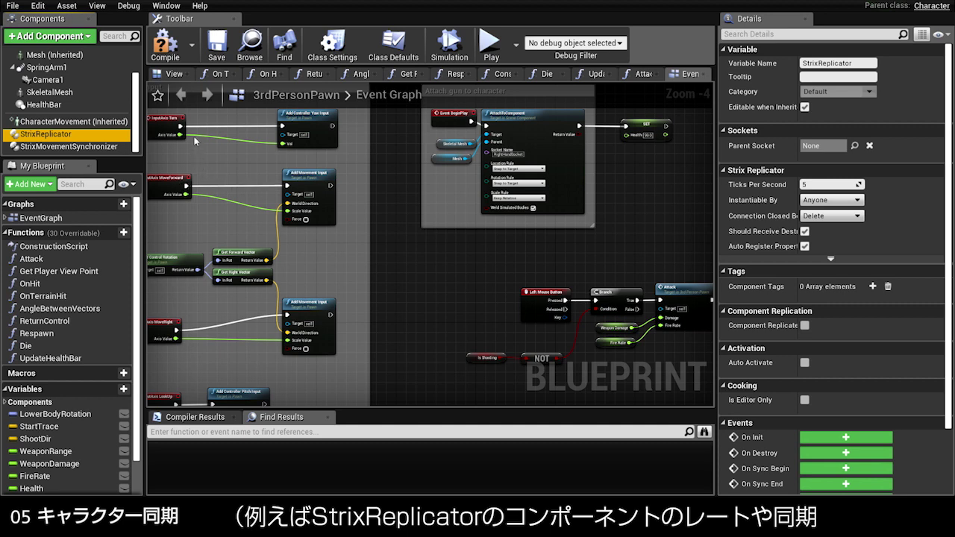
click(67, 146)
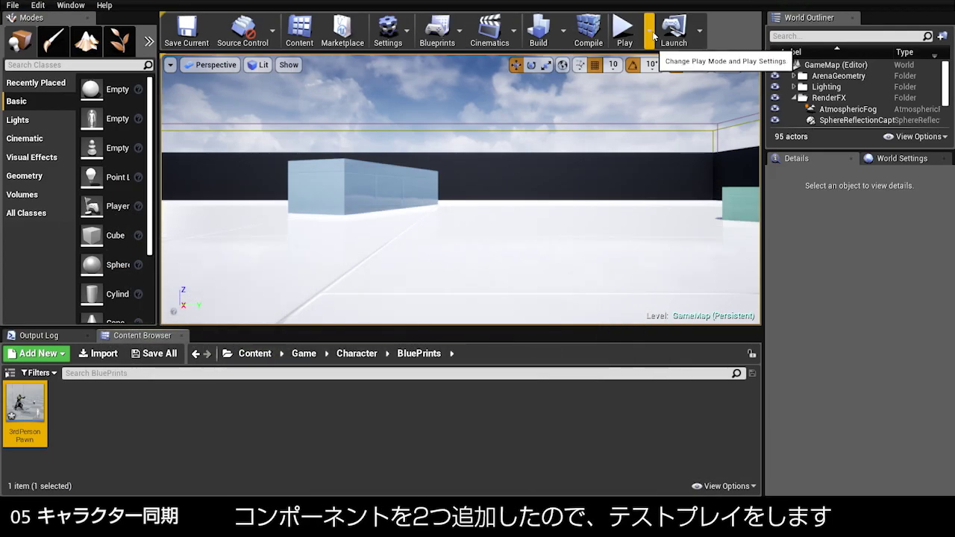
- Test-play in a New Editor Window (PIE), then reopen the 3rdPersonPawn blueprint
click(653, 36)
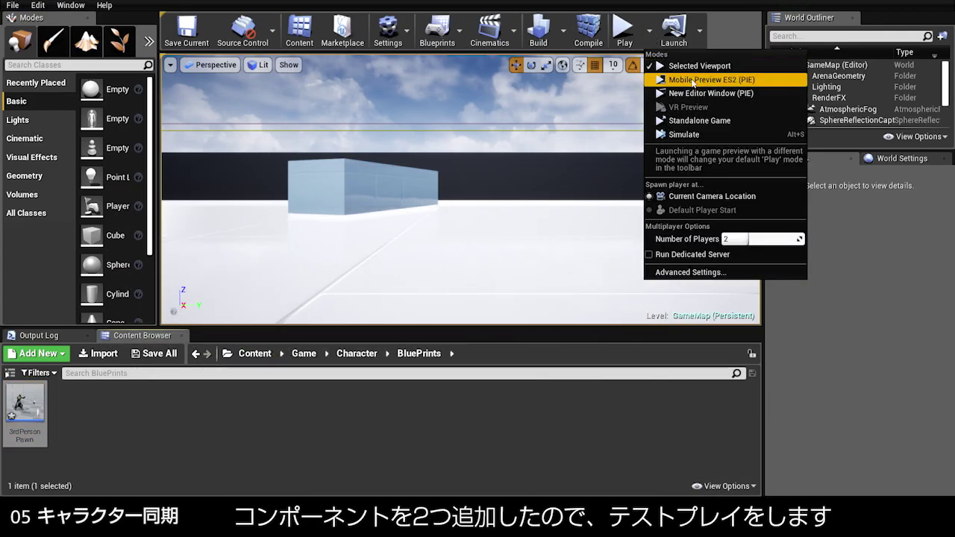
click(704, 95)
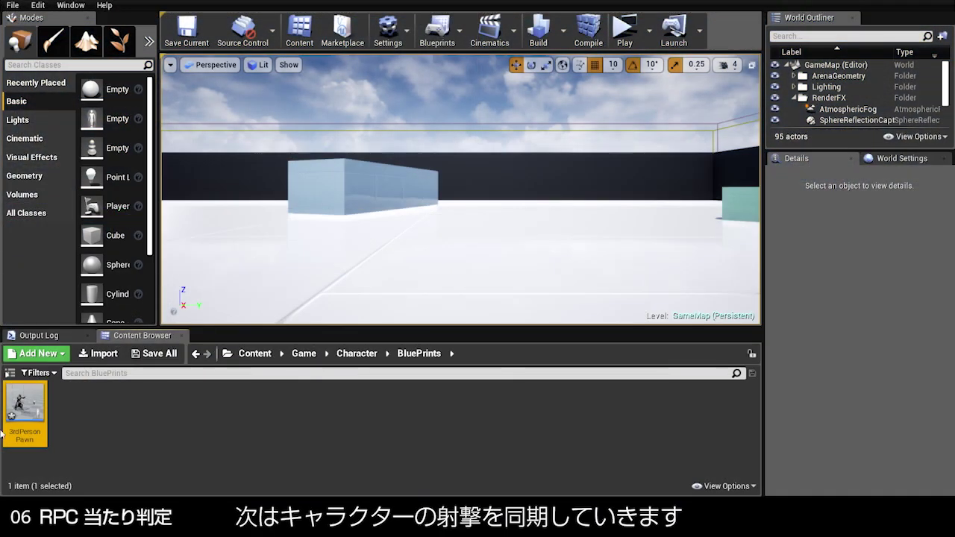
double_click(24, 412)
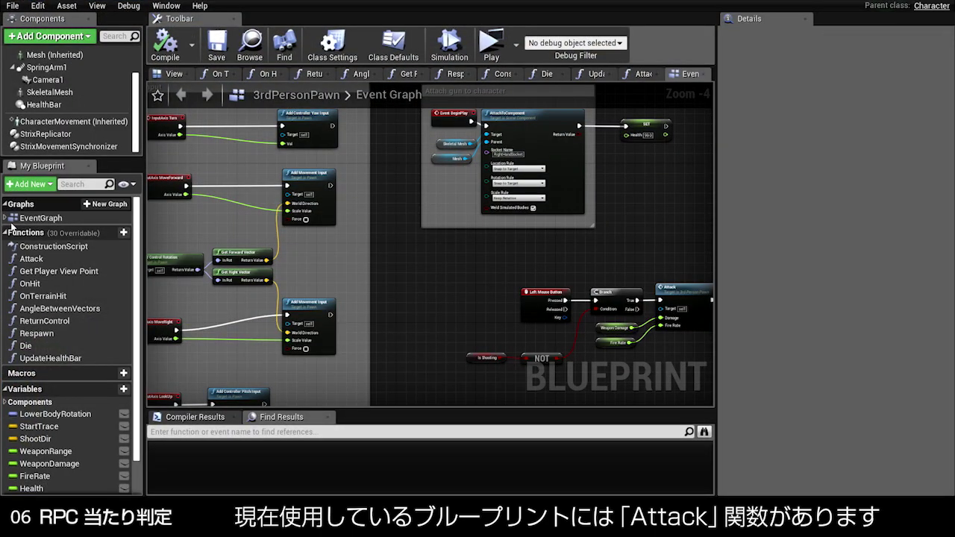
- Open the Attack function from My Blueprint and zoom in on its Hit Logic calls
click(33, 260)
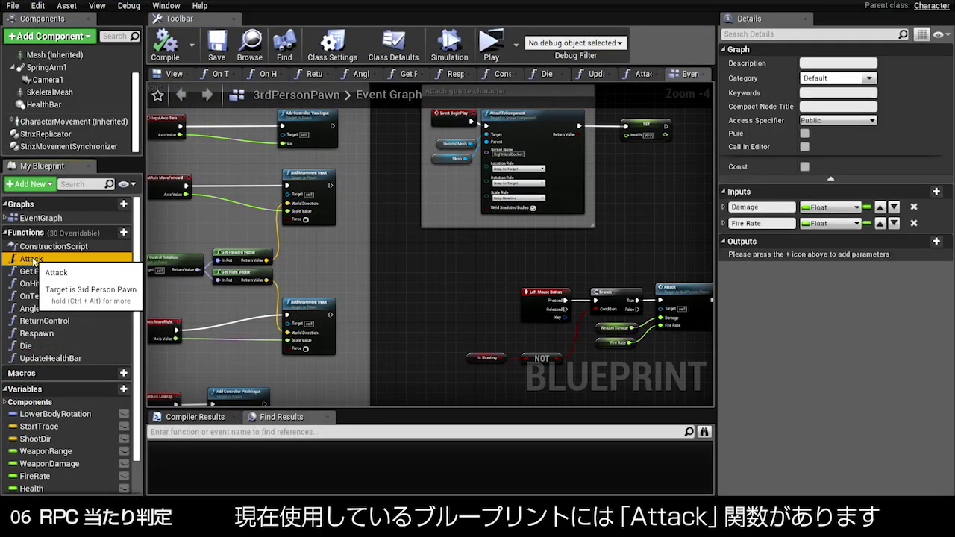
double_click(34, 260)
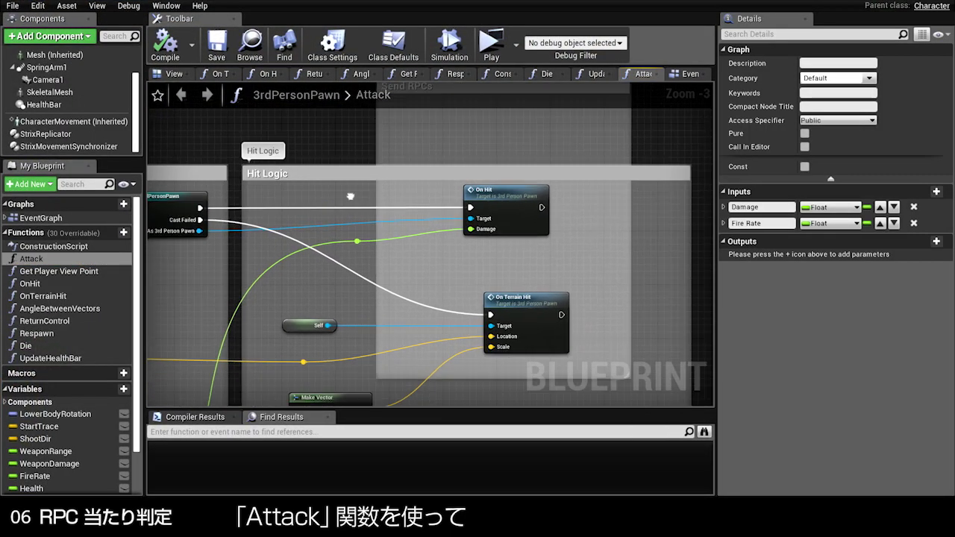
scroll(295, 147, up, 1)
scroll(565, 228, up, 2)
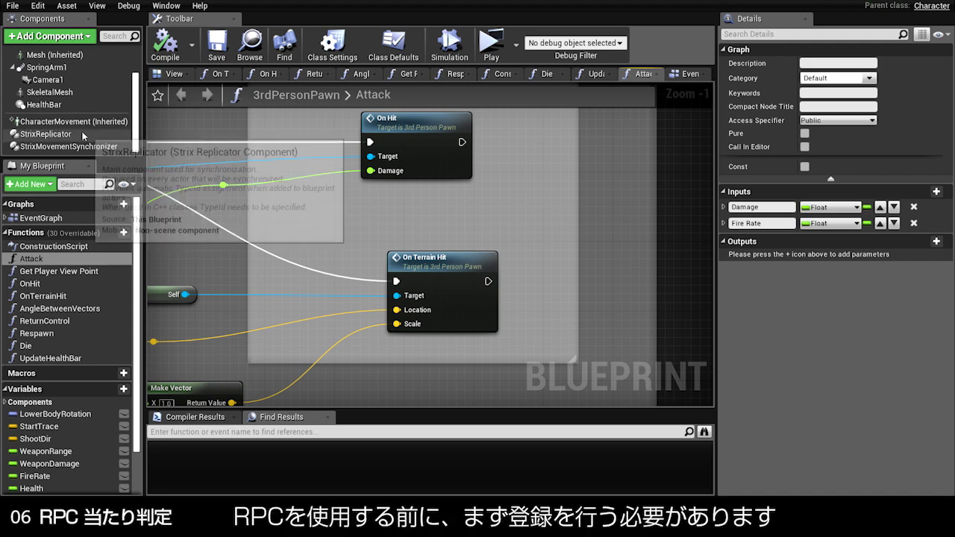
- Add StrixReplicator's On Sync Begin event feeding a Register Strix Rpc for OnHit
click(45, 133)
scroll(831, 302, down, 2)
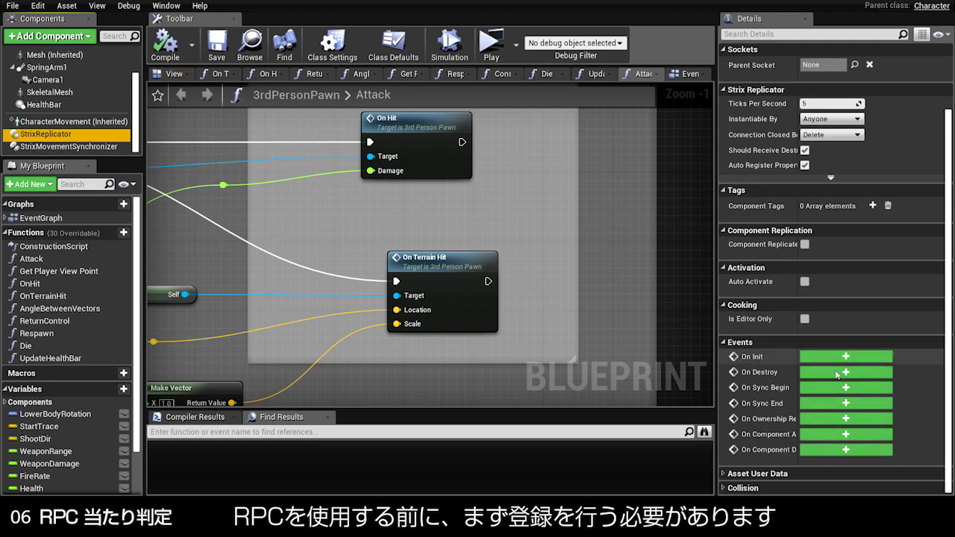
click(806, 389)
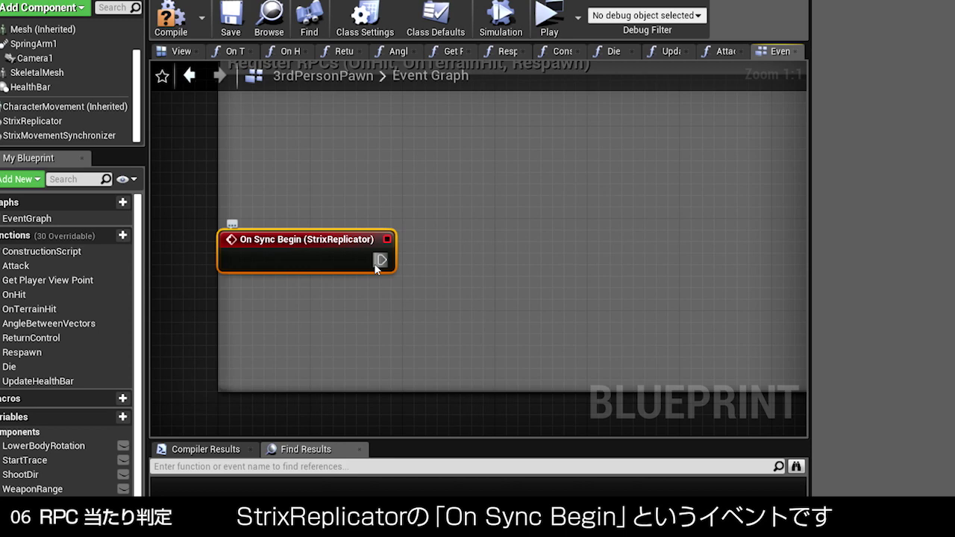
drag(347, 254, 440, 182)
text(register)
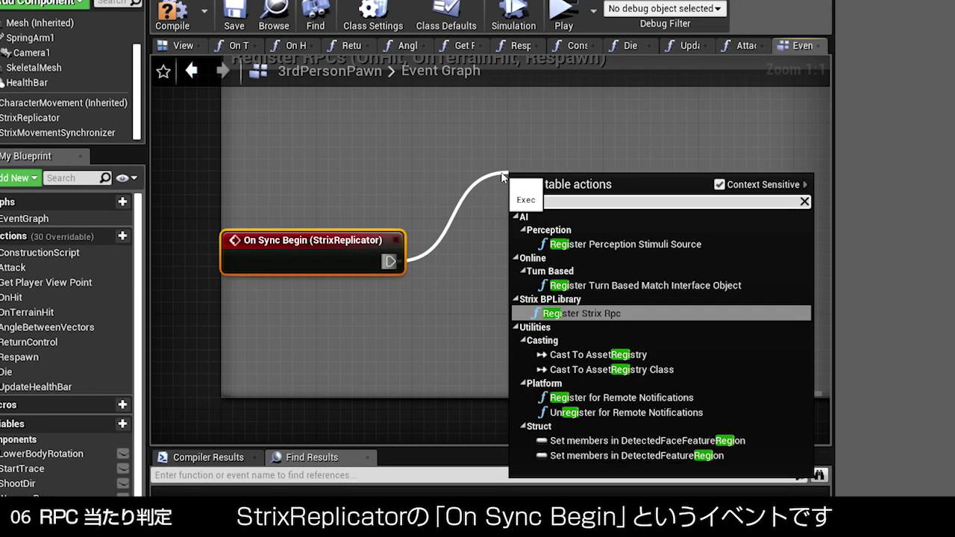
key(Return)
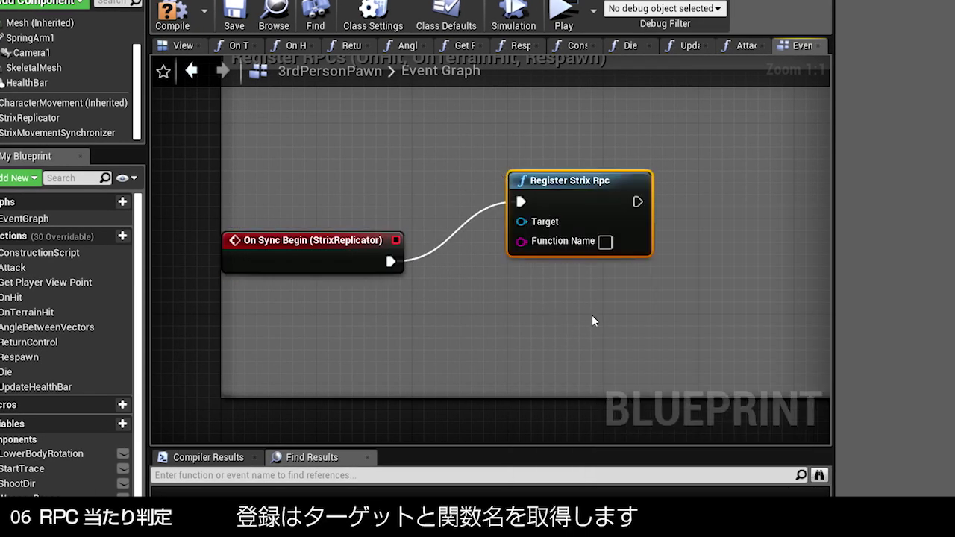
right_drag(594, 317, 537, 303)
click(553, 232)
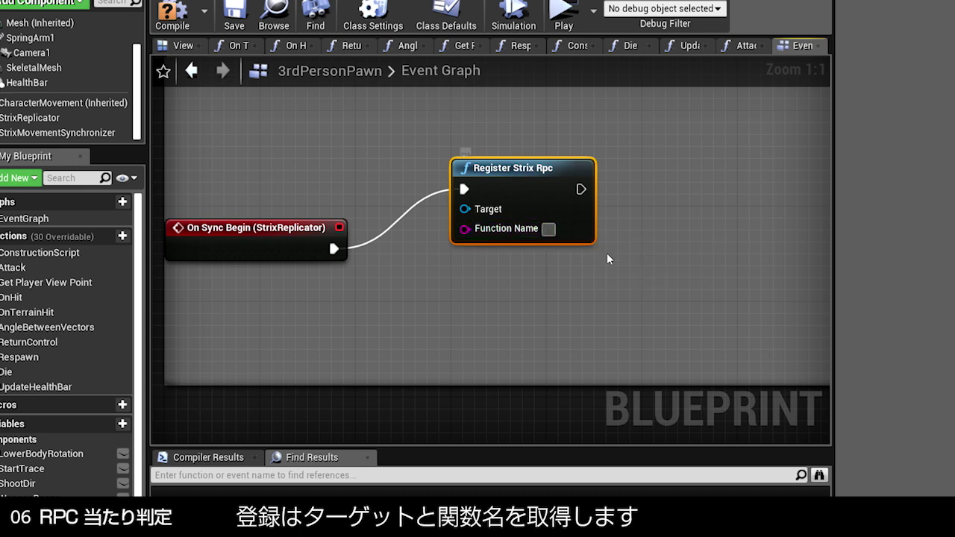
text(OnHit)
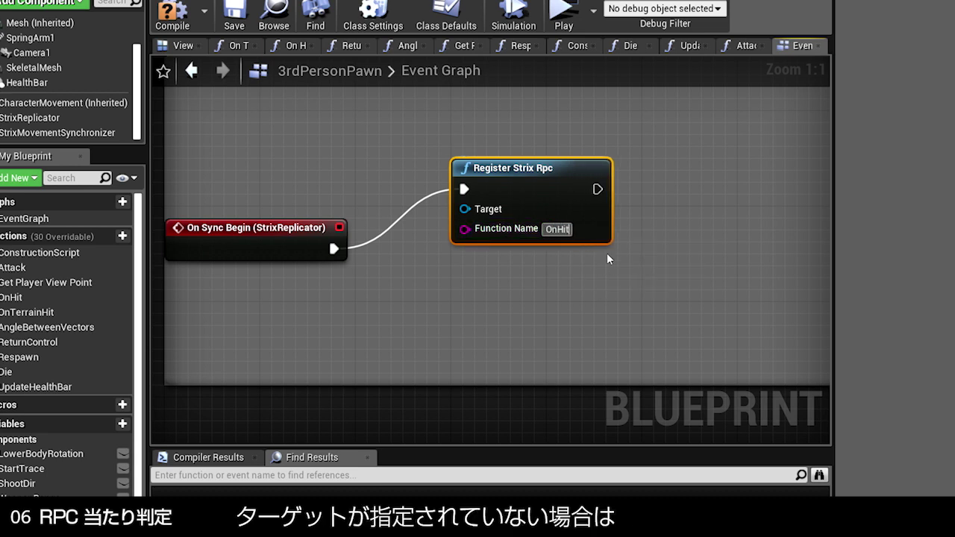
key(Return)
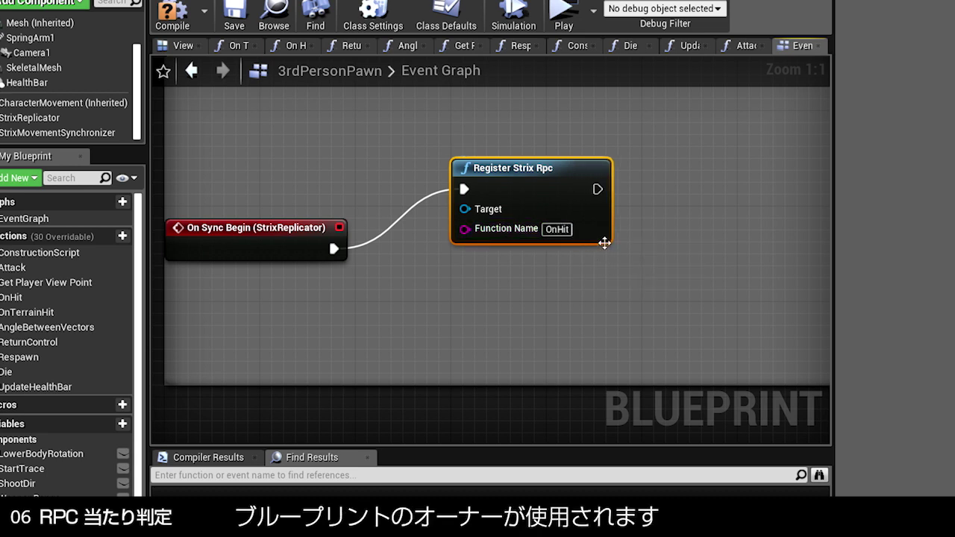
- Chain a second Register Strix Rpc for OnTerrainHit, aligned with the first
right_drag(605, 244, 464, 240)
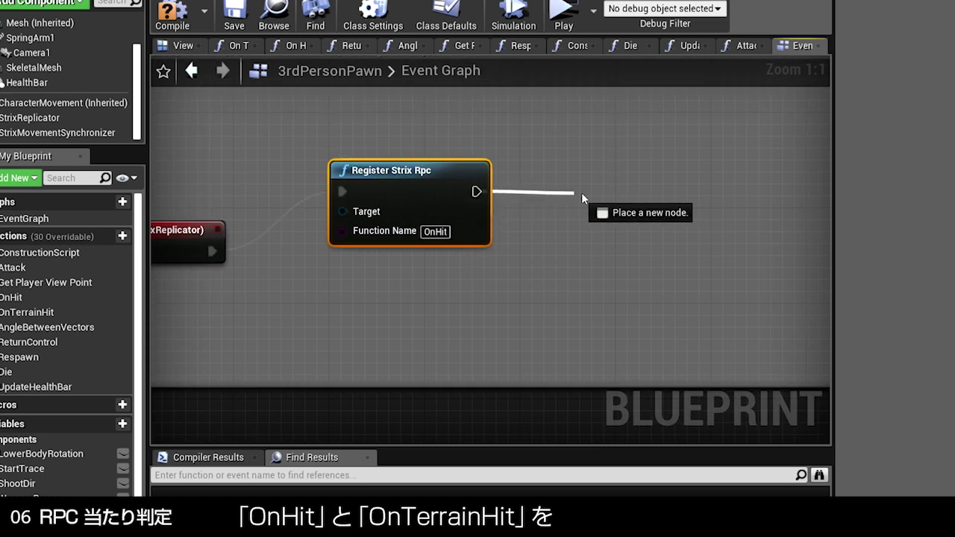
drag(478, 191, 586, 194)
text(regi)
key(Return)
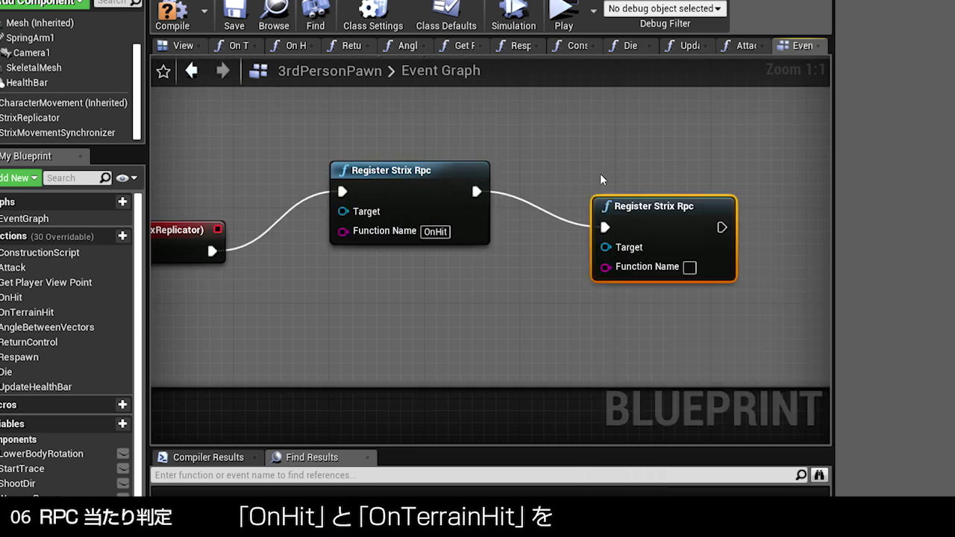
click(689, 267)
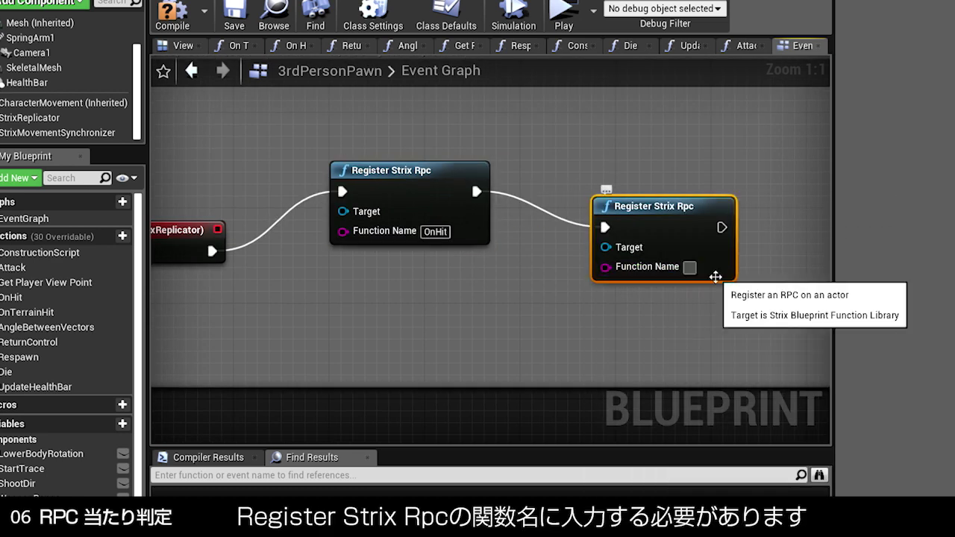
text(OnTerrainHit)
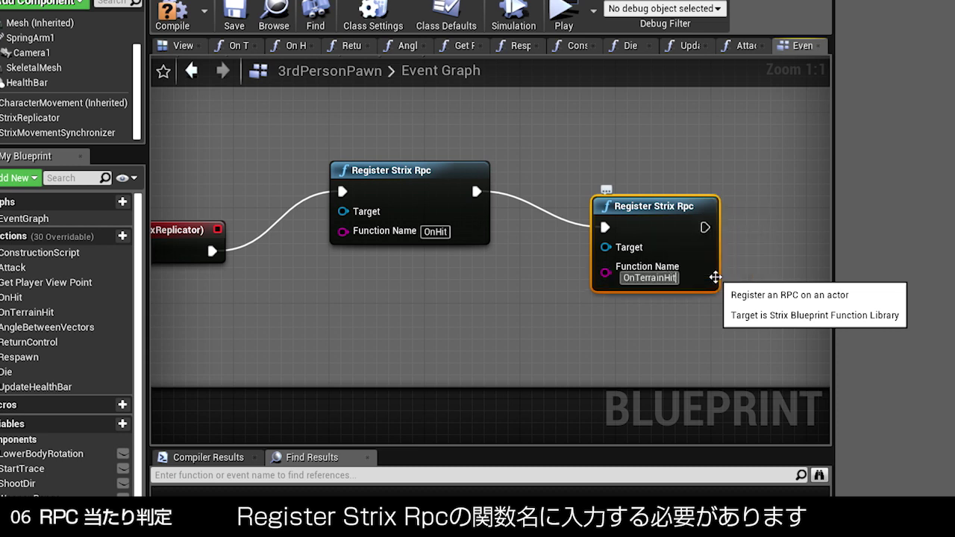
key(Return)
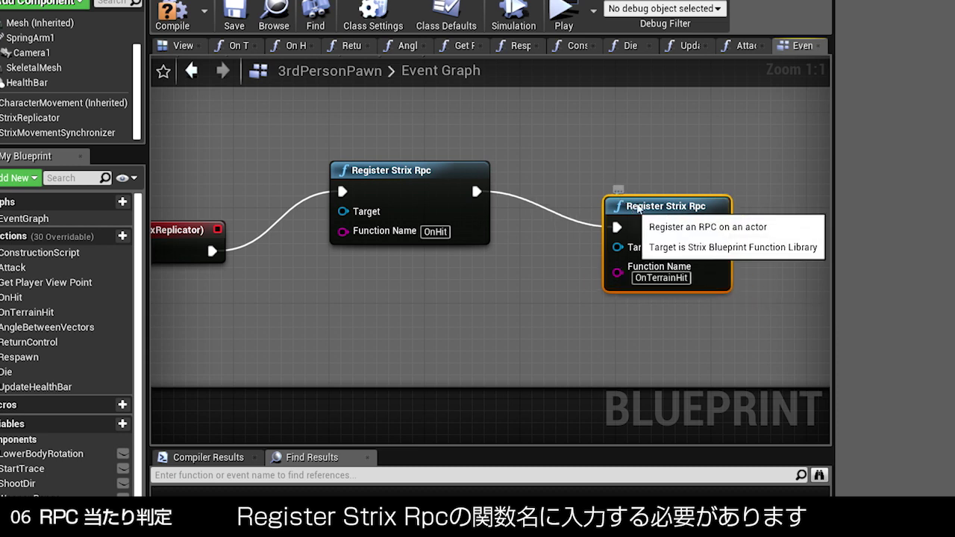
drag(613, 198, 627, 164)
click(550, 305)
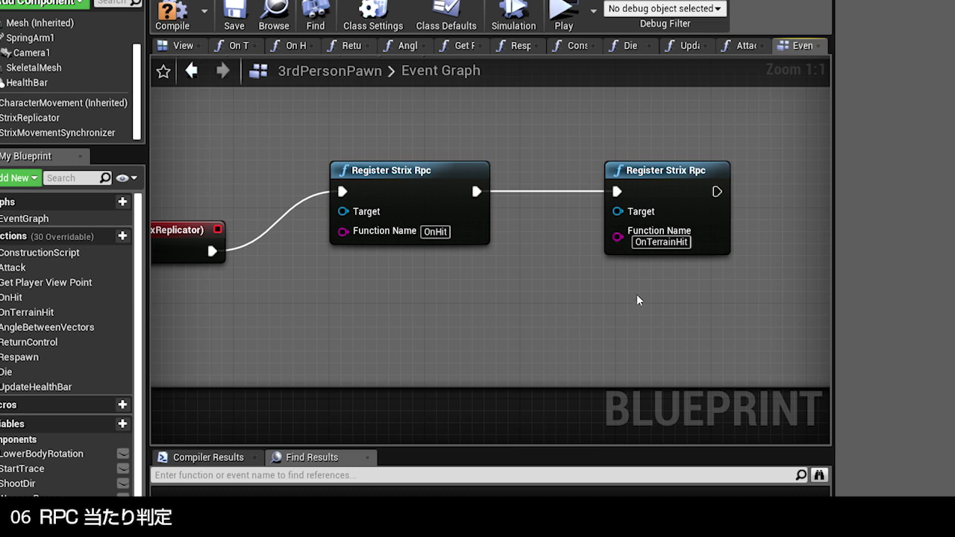
right_drag(636, 294, 512, 294)
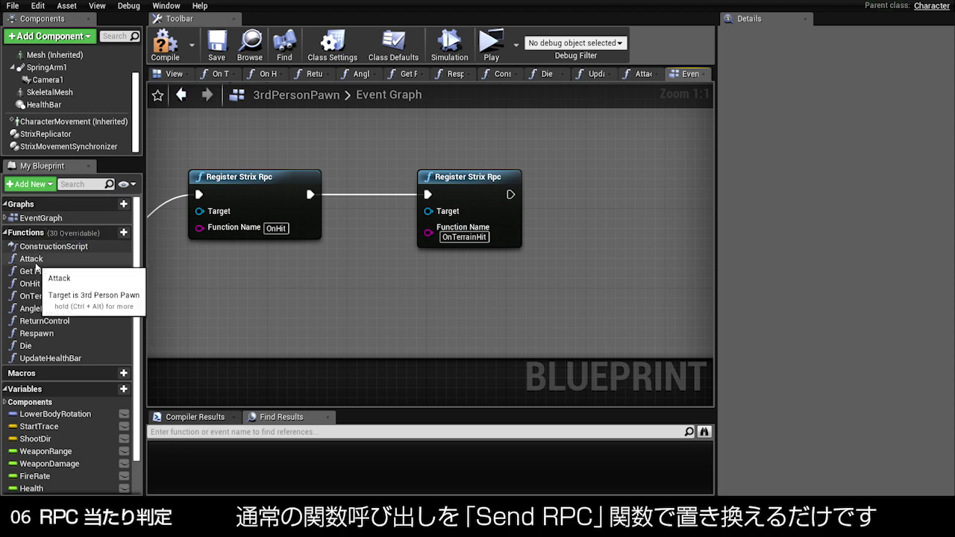
- In the Attack function, place a Send Rpc to All node beside the On Hit call
double_click(77, 261)
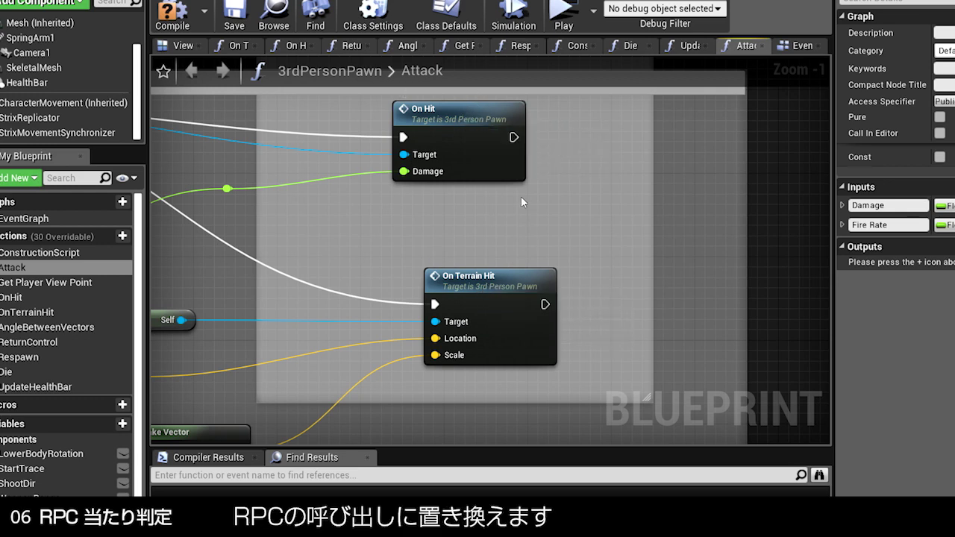
right_drag(620, 180, 558, 171)
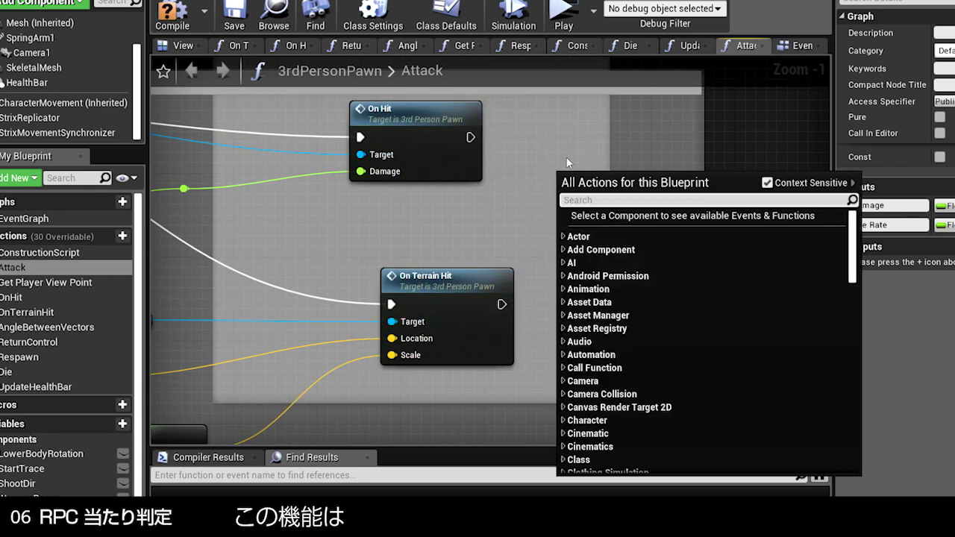
text(send r)
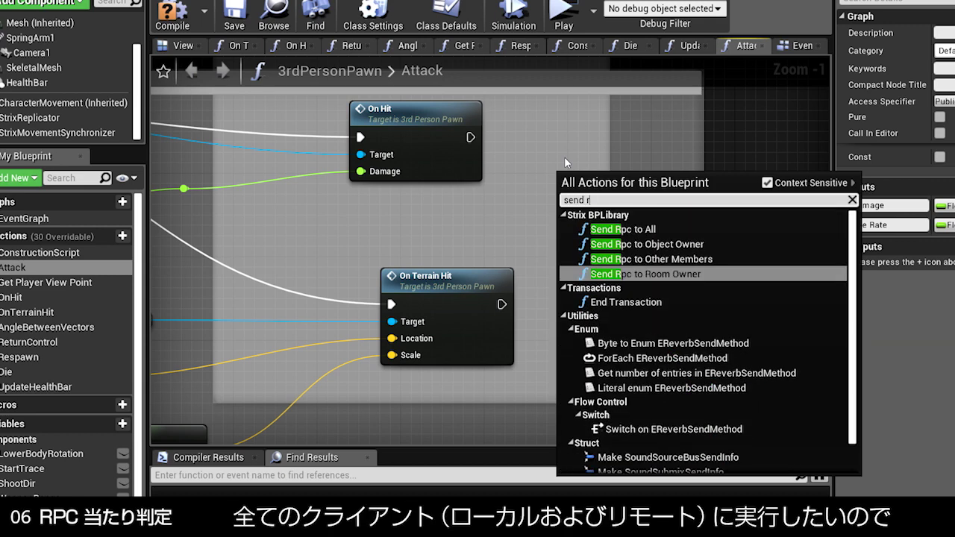
text(pc)
key(Return)
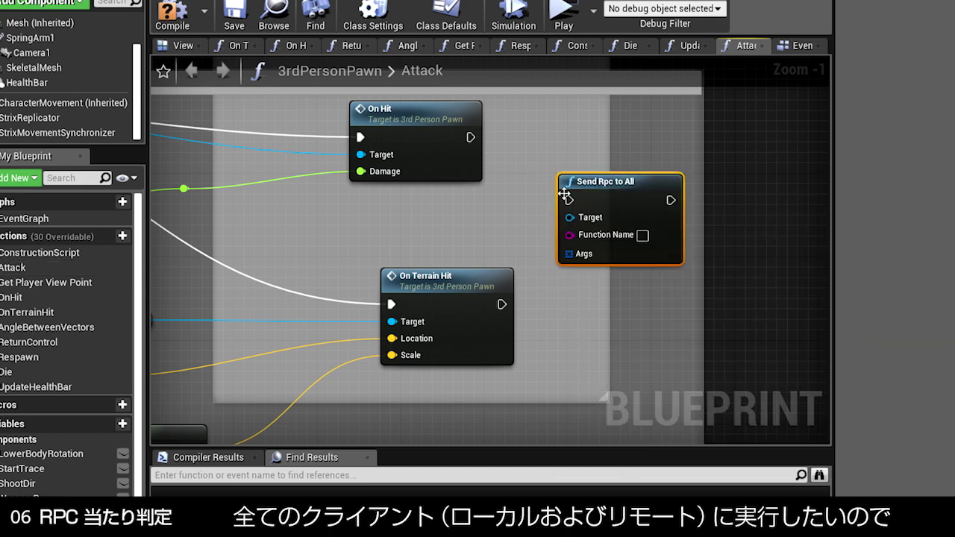
drag(610, 194, 590, 131)
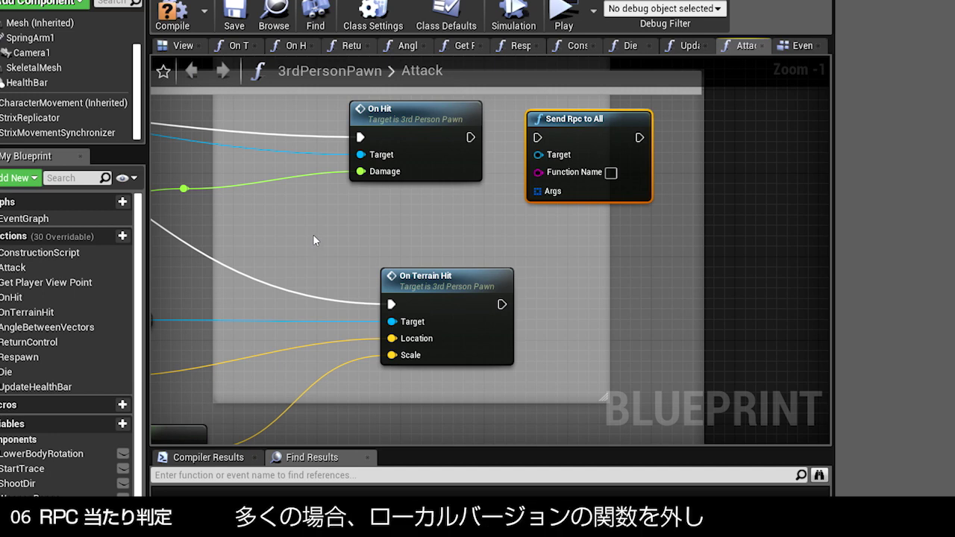
- Route the cast's execution and pawn into Send Rpc to All, with Function Name OnHit
right_drag(313, 235, 487, 232)
scroll(431, 235, down, 1)
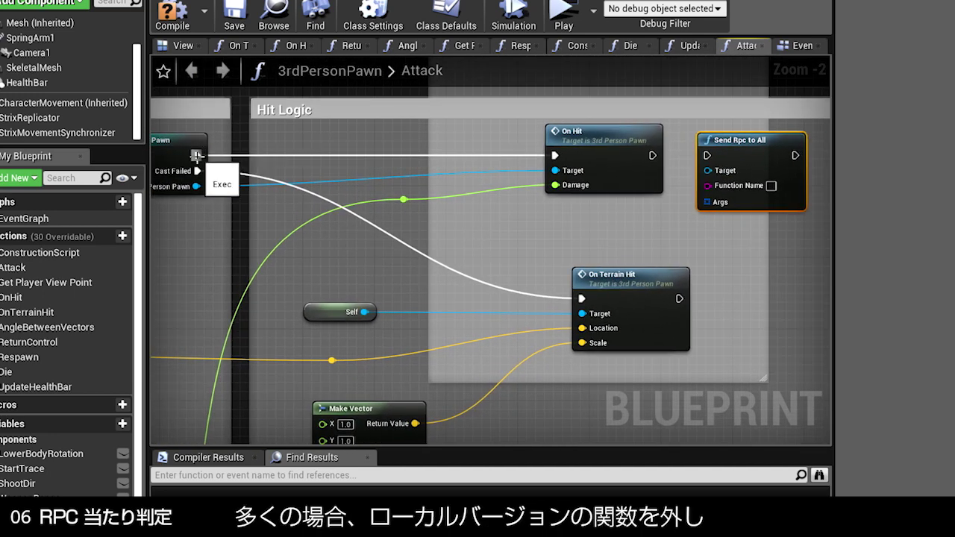
ctrl+drag(554, 155, 709, 155)
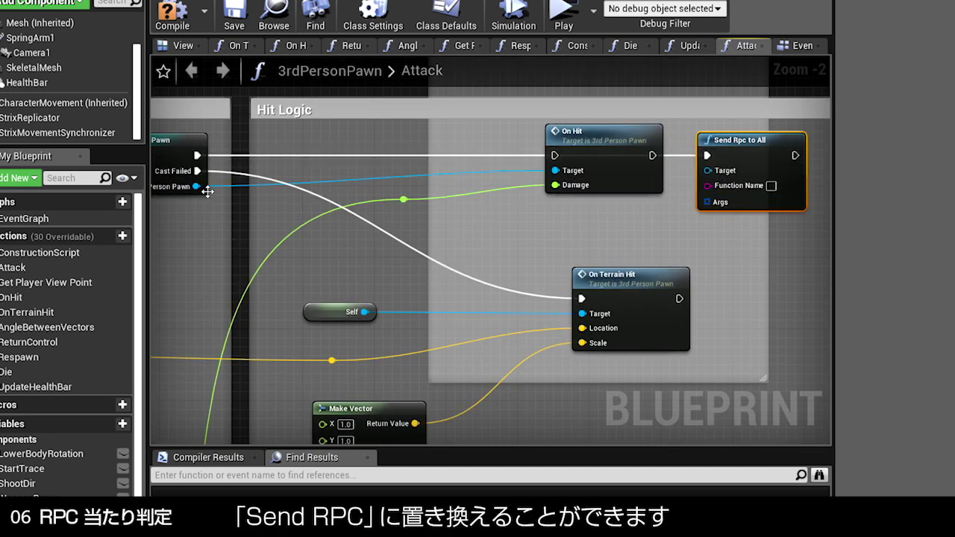
drag(196, 187, 713, 170)
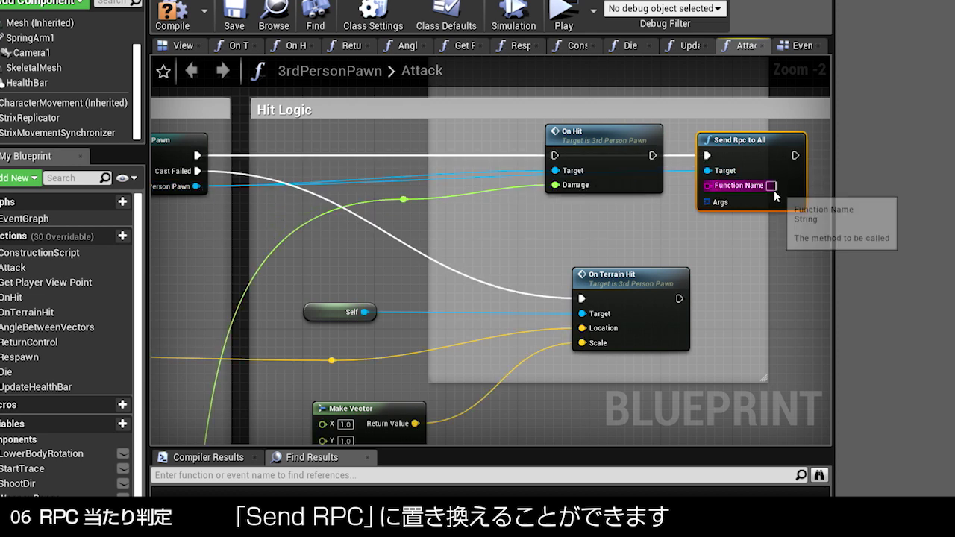
click(771, 186)
text(On)
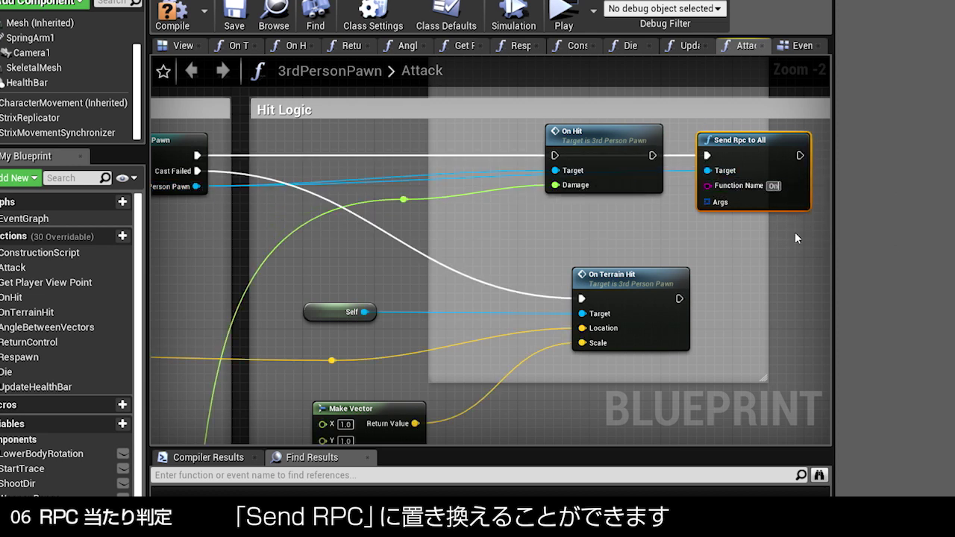
text(Hit)
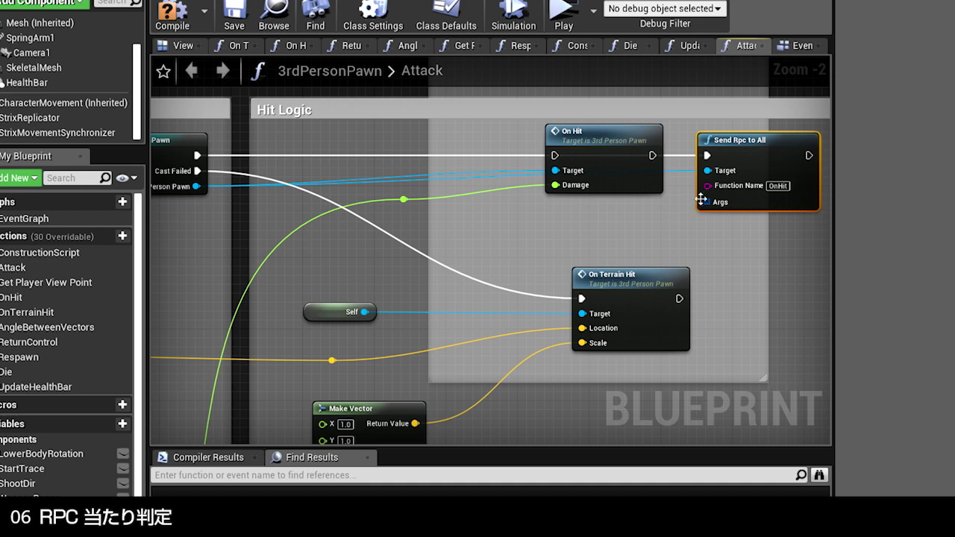
- Feed Damage into the RPC Args through a Make Array, and delete the old On Hit call
mouse_move(705, 201)
mouse_down()
mouse_move(585, 225)
mouse_move(611, 226)
mouse_up()
text(make)
click(640, 312)
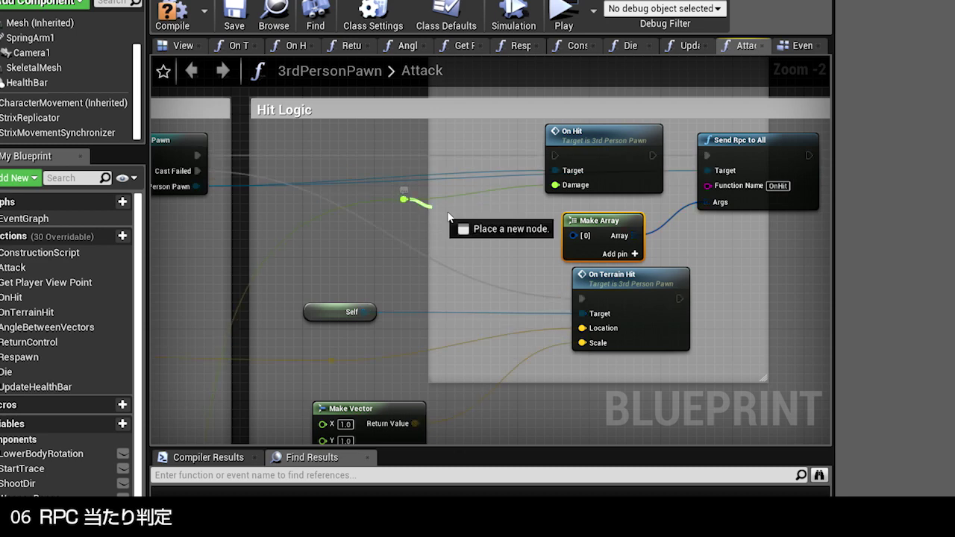
drag(403, 200, 575, 236)
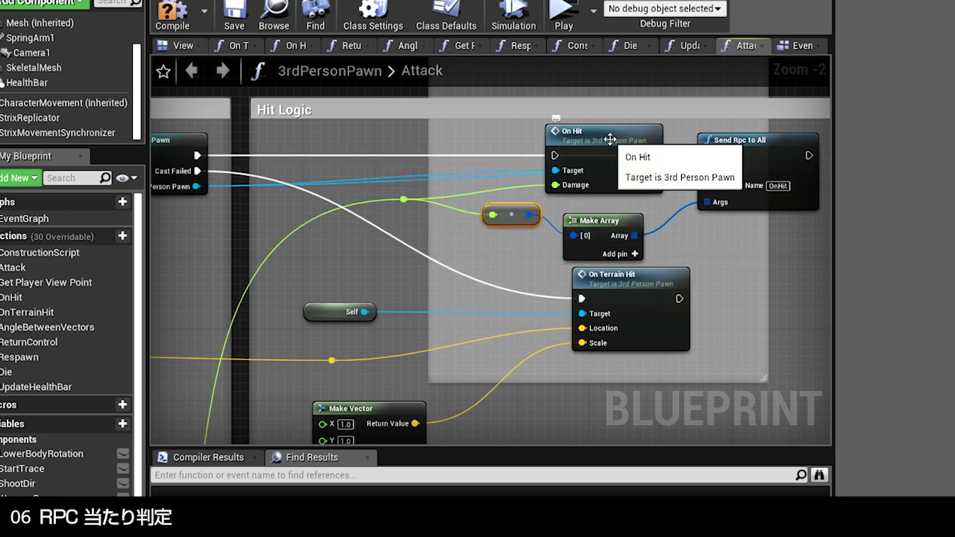
click(620, 131)
key(Delete)
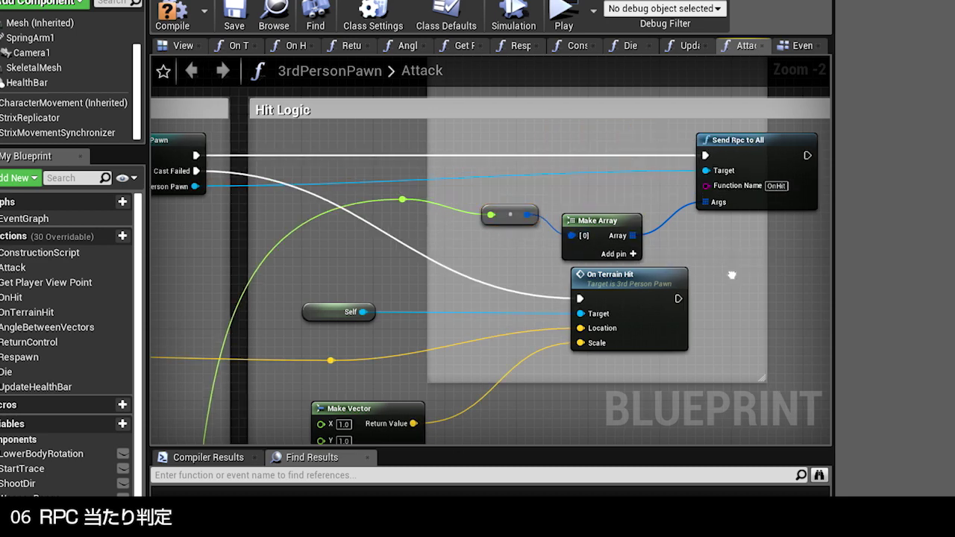
scroll(620, 261, up, 1)
scroll(633, 269, up, 1)
scroll(645, 289, down, 1)
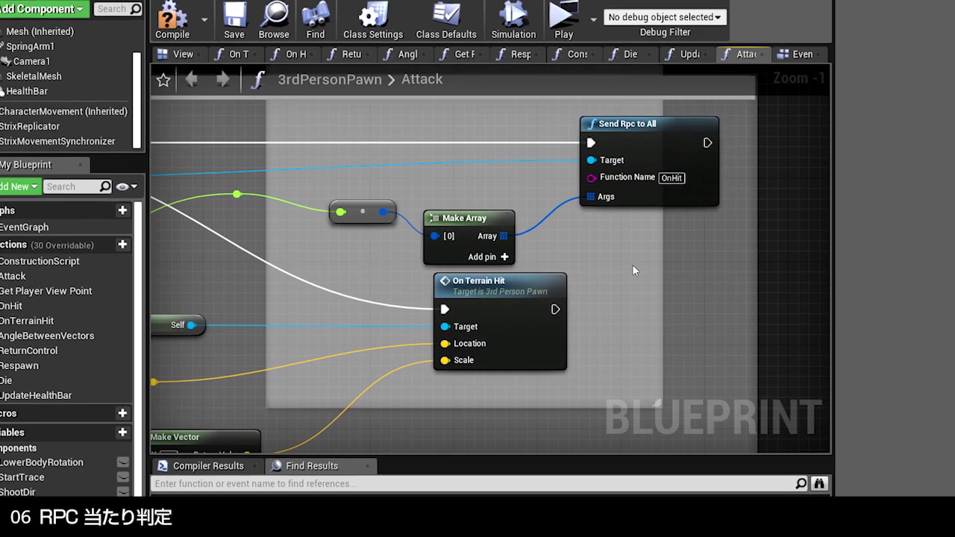
right_drag(632, 264, 624, 296)
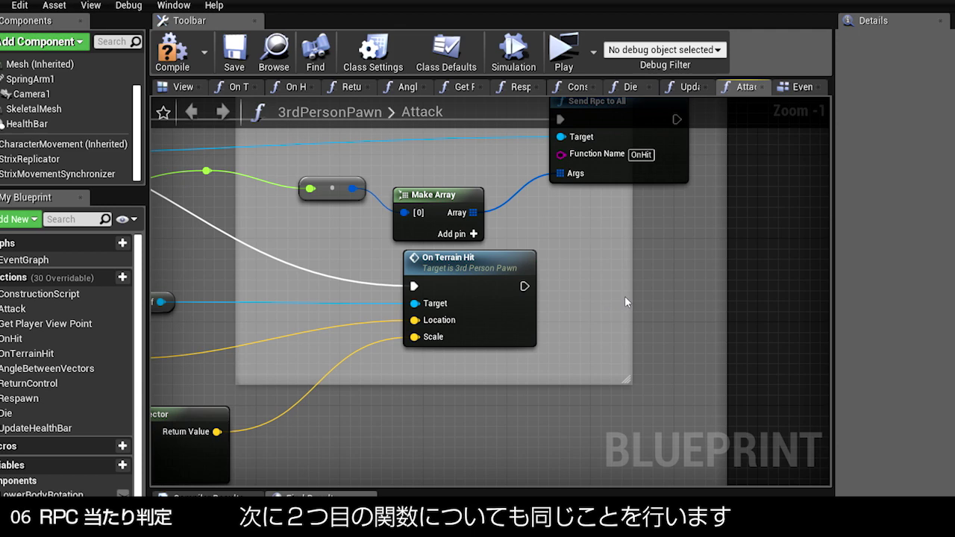
- Place a second Send Rpc to All beside On Terrain Hit, with Self as its target
right_click(624, 295)
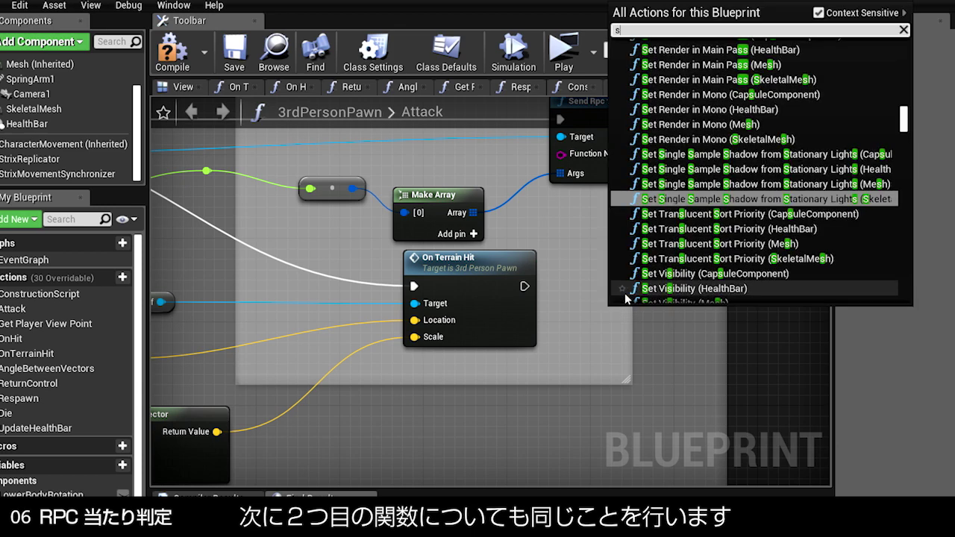
text(send rpc)
key(Return)
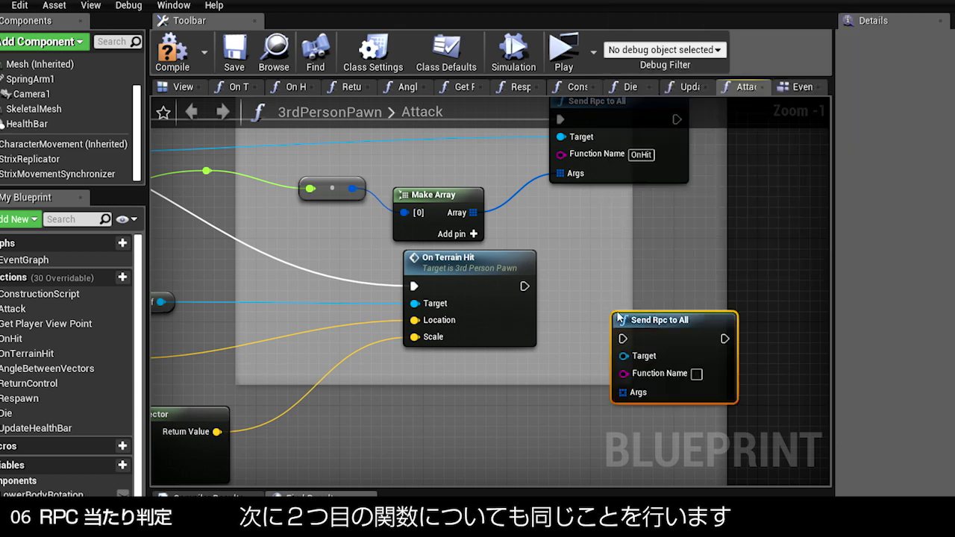
drag(672, 322, 640, 270)
right_drag(449, 379, 515, 350)
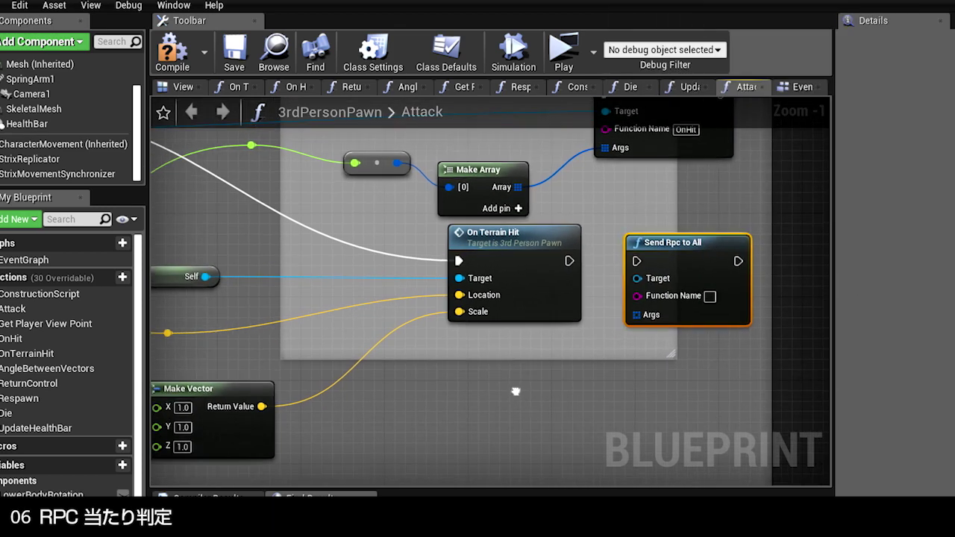
drag(224, 273, 656, 276)
- Run the second RPC from the cast failure, with Function Name OnTerrainHit
scroll(421, 327, down, 2)
right_drag(351, 322, 421, 339)
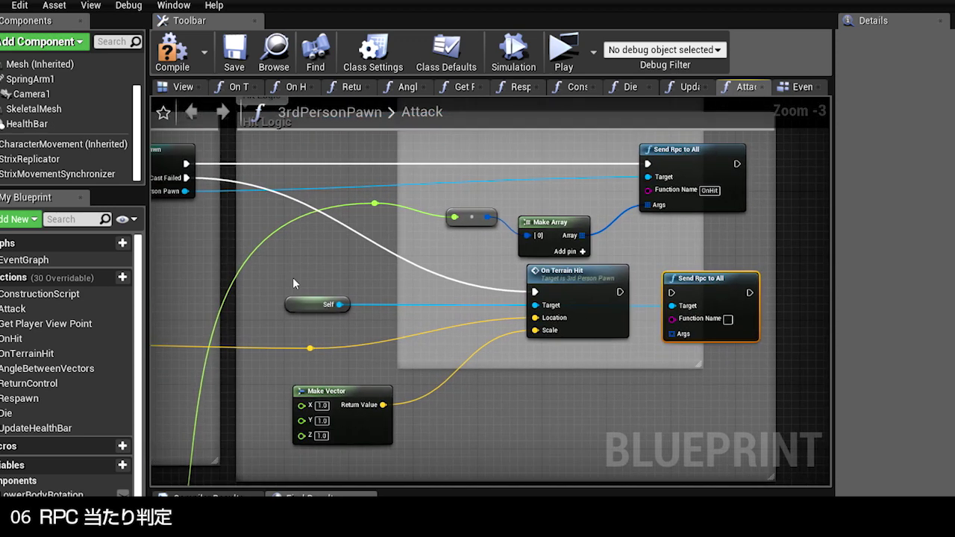
drag(186, 177, 673, 292)
scroll(644, 370, up, 3)
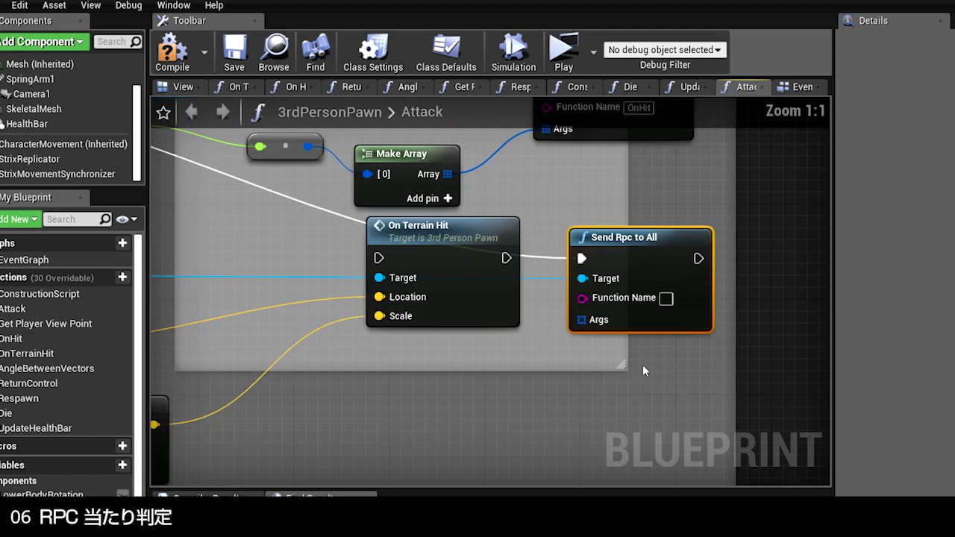
click(665, 298)
text(On)
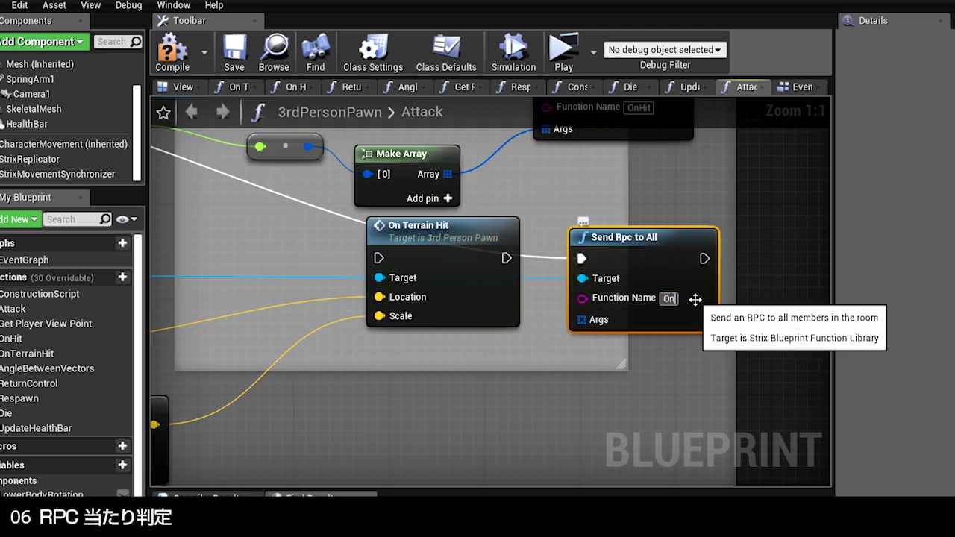
text(TerrainHi)
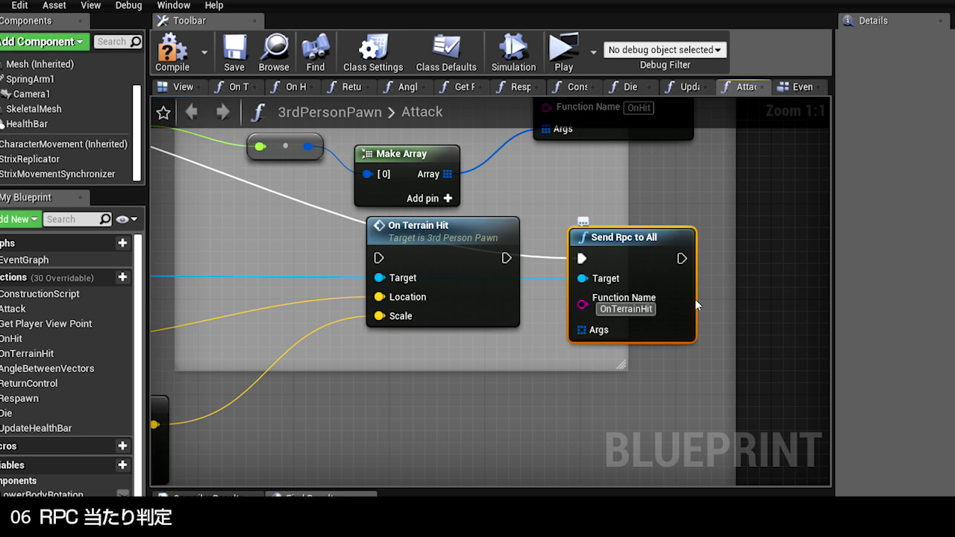
text(t)
- Add a two-slot Make Array feeding the second RPC's Args
mouse_move(481, 354)
right_down()
mouse_move(514, 313)
mouse_move(544, 304)
right_up()
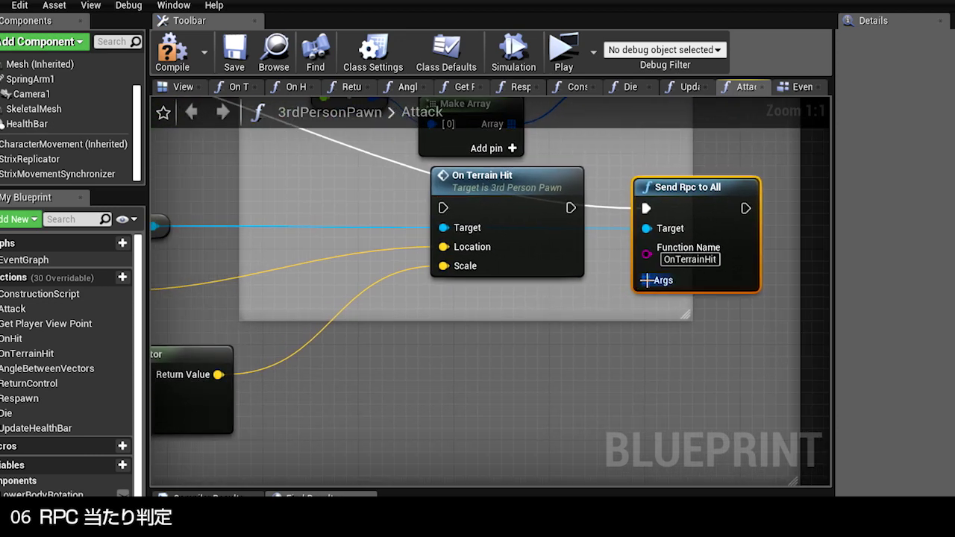
drag(644, 280, 530, 352)
text(ma)
key(Return)
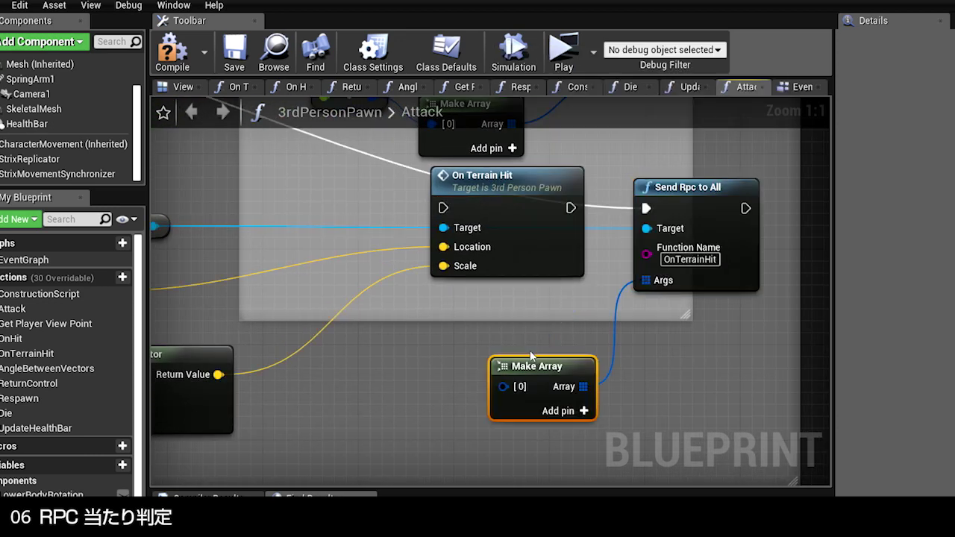
drag(516, 356, 493, 332)
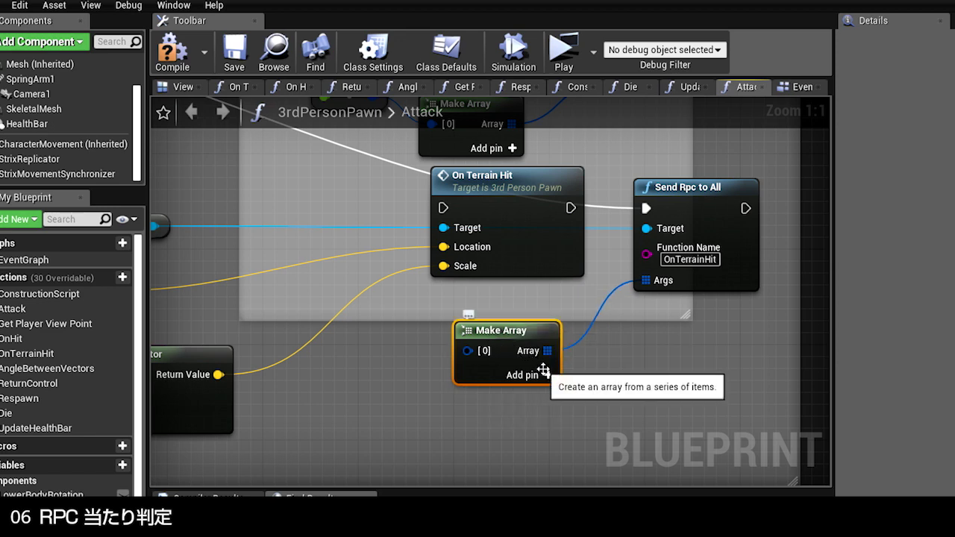
click(517, 376)
right_drag(516, 376, 505, 363)
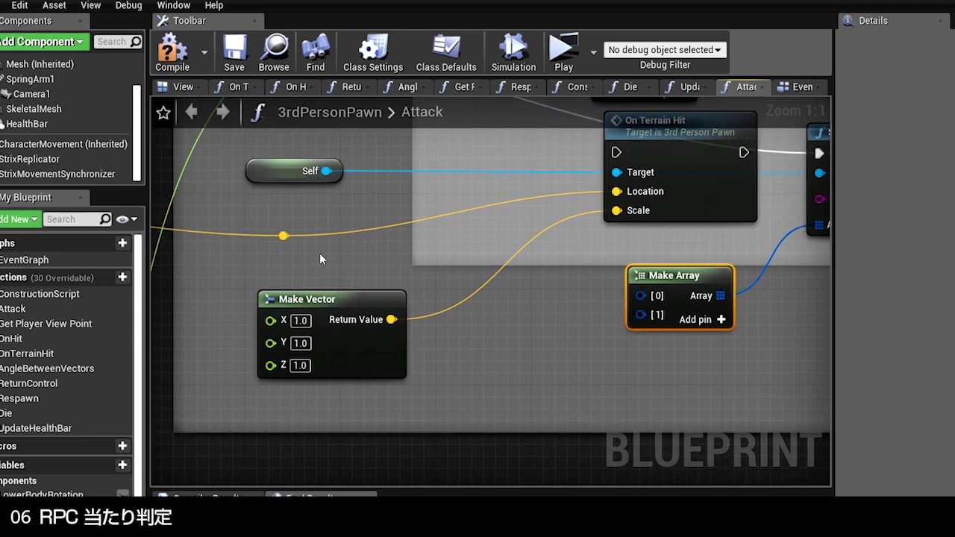
- Feed Location into the array's first slot and the Make Vector scale into the second
double_click(282, 235)
drag(283, 235, 645, 294)
drag(391, 320, 640, 314)
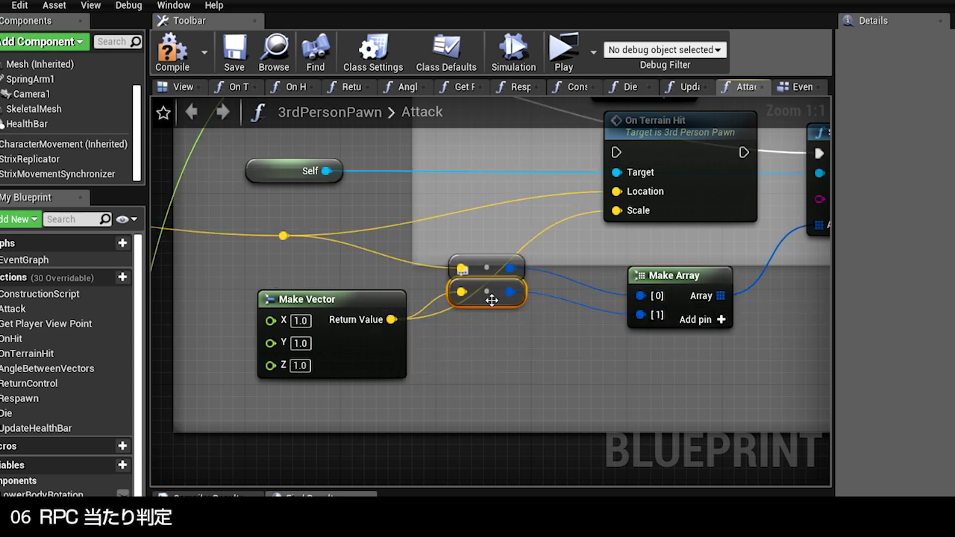
drag(513, 298, 584, 334)
right_drag(739, 295, 500, 383)
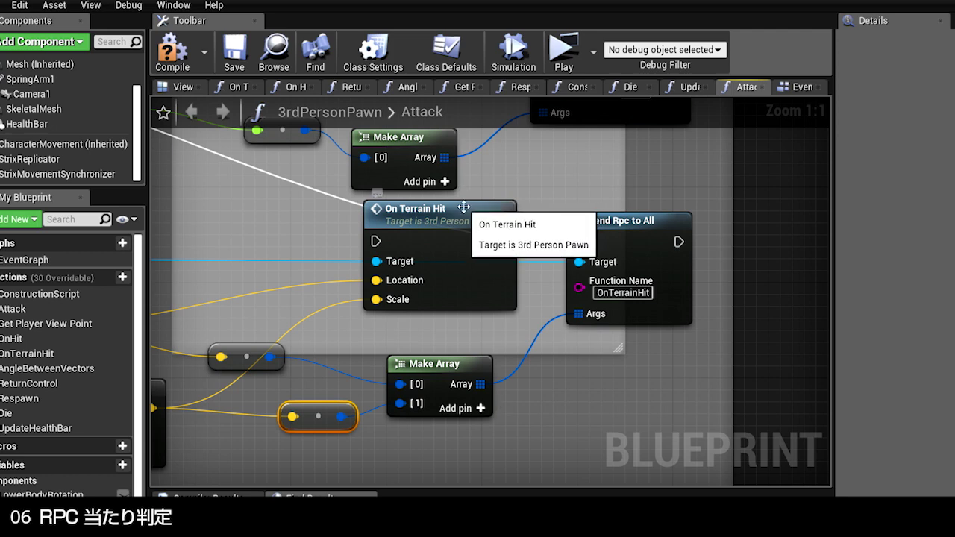
- Delete the old On Terrain Hit call, leaving both RPC nodes in place
click(460, 208)
key(Delete)
scroll(443, 277, down, 2)
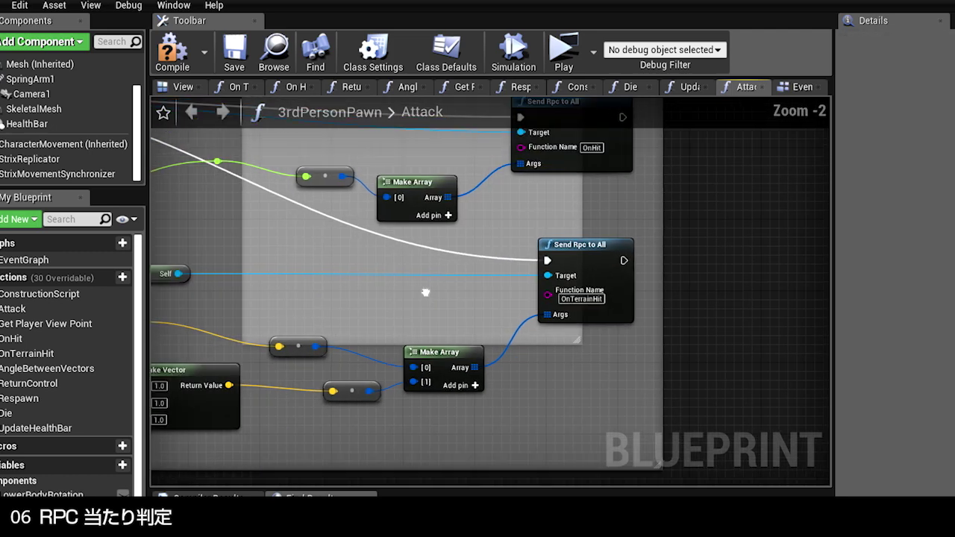
right_drag(443, 277, 500, 332)
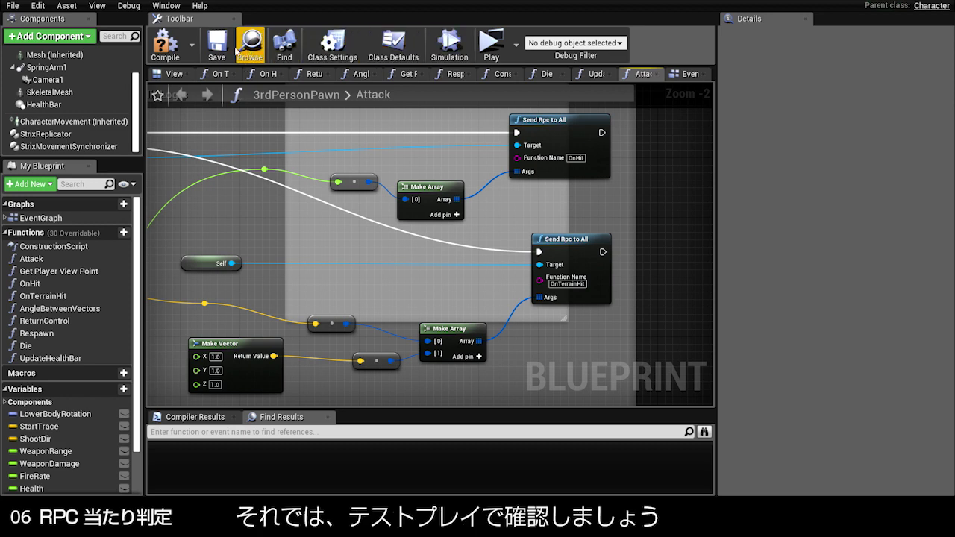
- Compile the pawn blueprint and play-test the OnHit and OnTerrainHit RPC effects
click(165, 47)
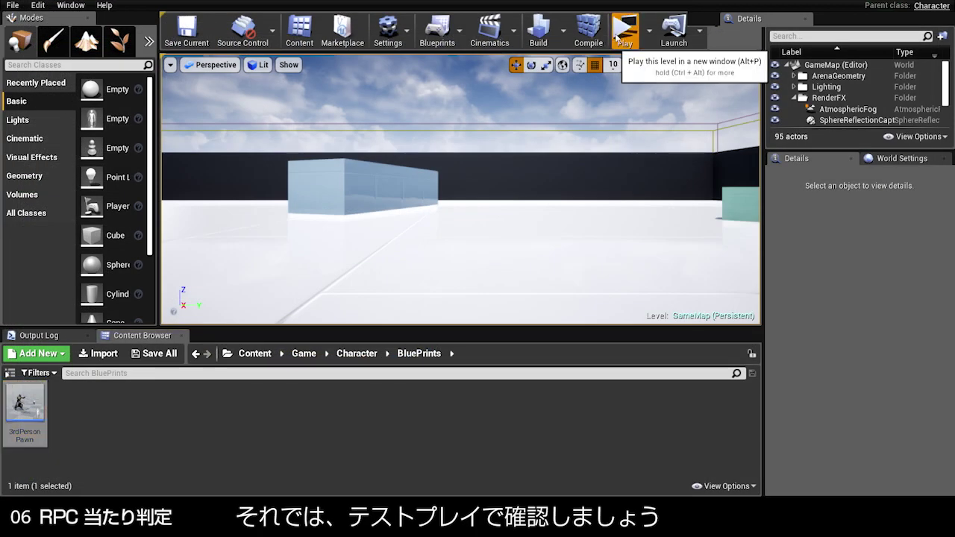
click(623, 30)
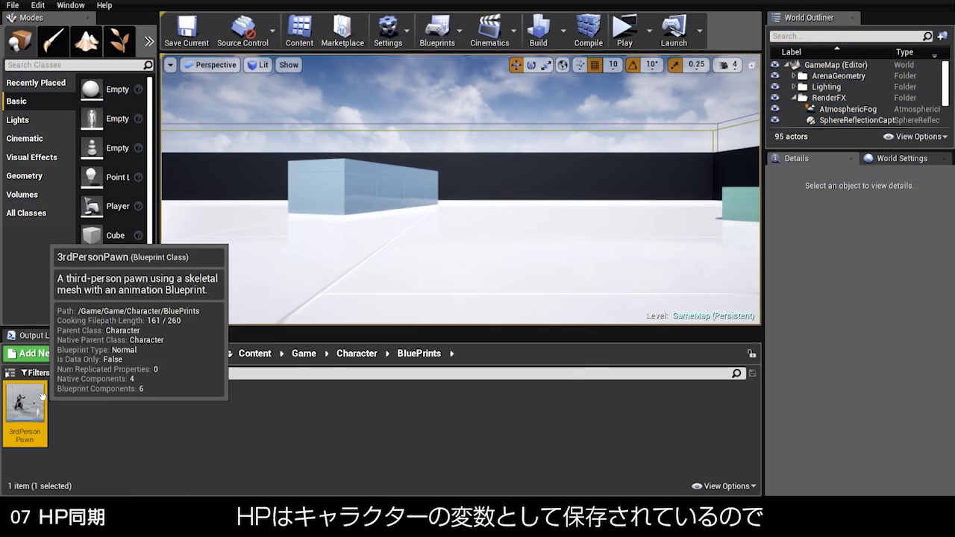
double_click(25, 410)
- Set the Health variable's Replication to RepNotify, generating OnRep_Health
scroll(62, 438, down, 2)
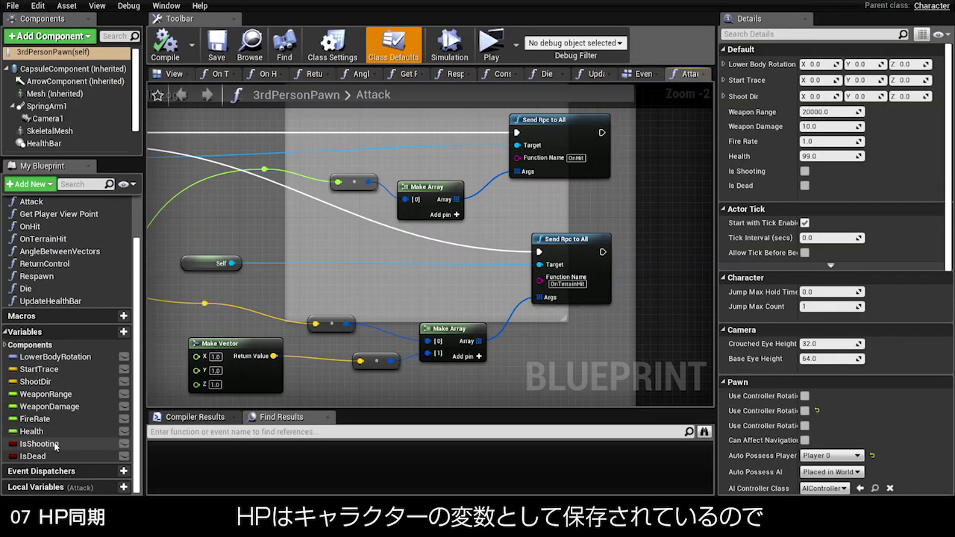
click(51, 433)
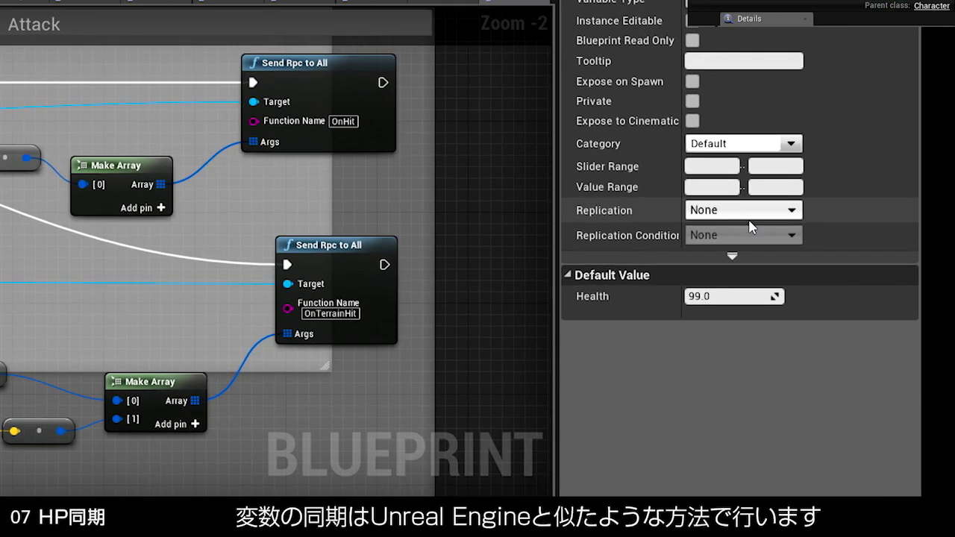
click(836, 215)
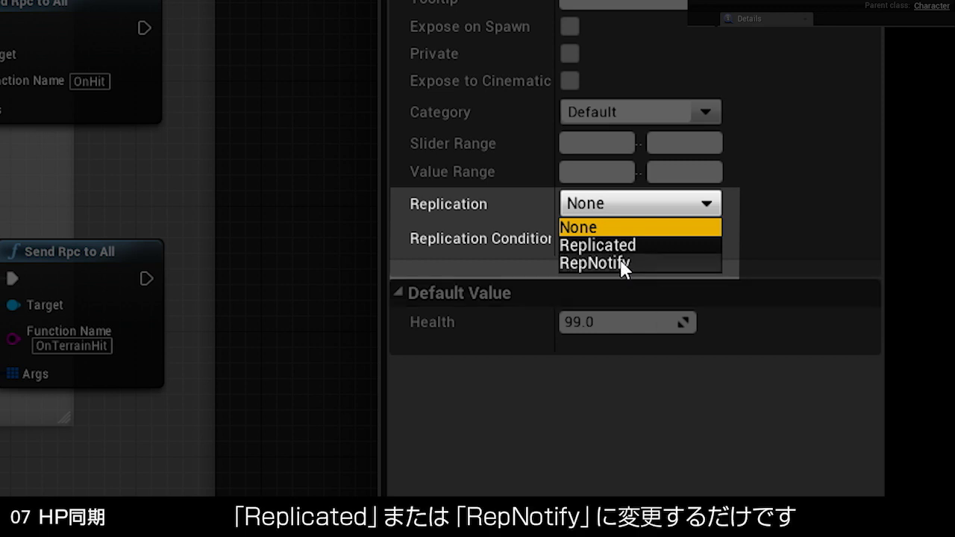
click(620, 264)
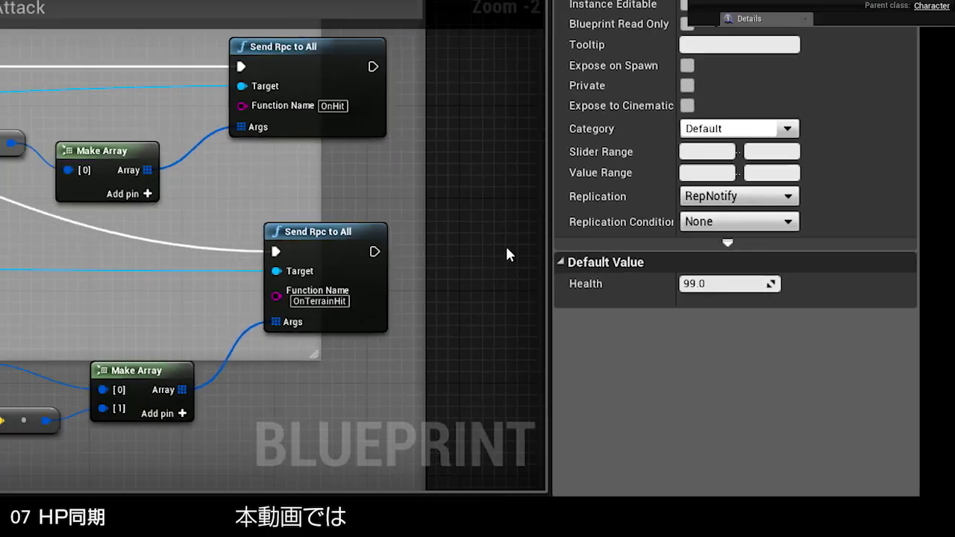
scroll(69, 273, down, 1)
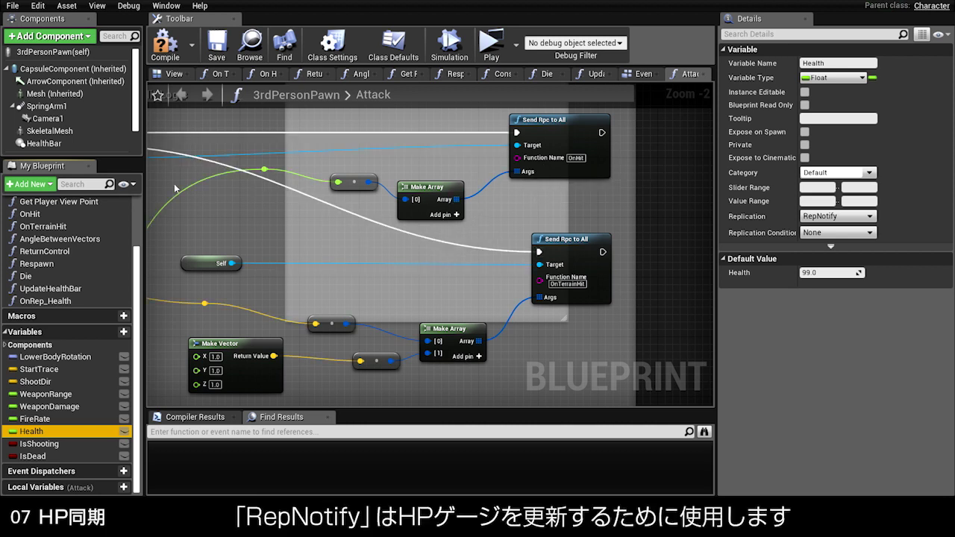
scroll(60, 283, up, 5)
click(43, 219)
- Break the link from SetWorldRotation to Update Health Bar in the event graph
double_click(43, 222)
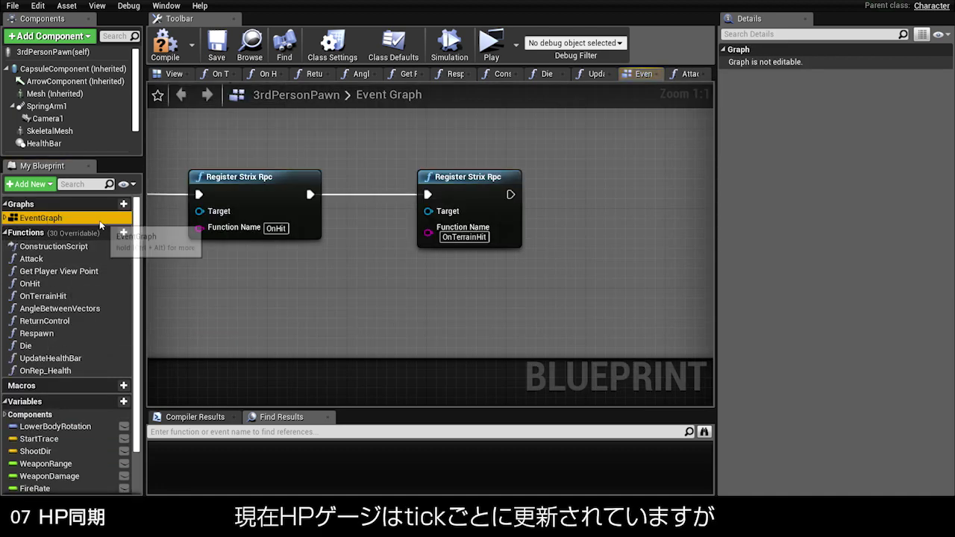
scroll(423, 215, down, 4)
right_drag(423, 215, 390, 219)
scroll(390, 219, up, 2)
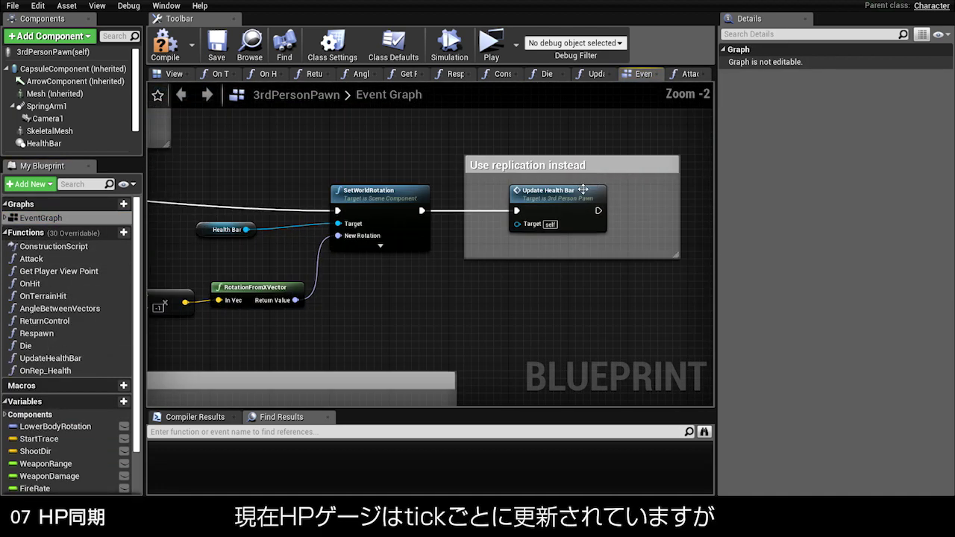
scroll(390, 219, up, 1)
right_click(390, 218)
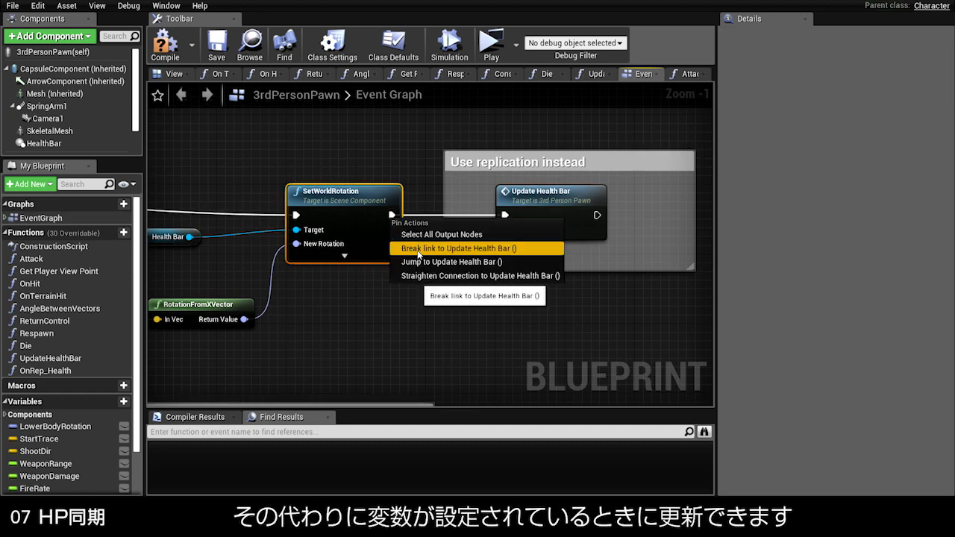
click(414, 250)
- Call Update Health Bar from On Rep Health in the OnRep_Health function
double_click(20, 372)
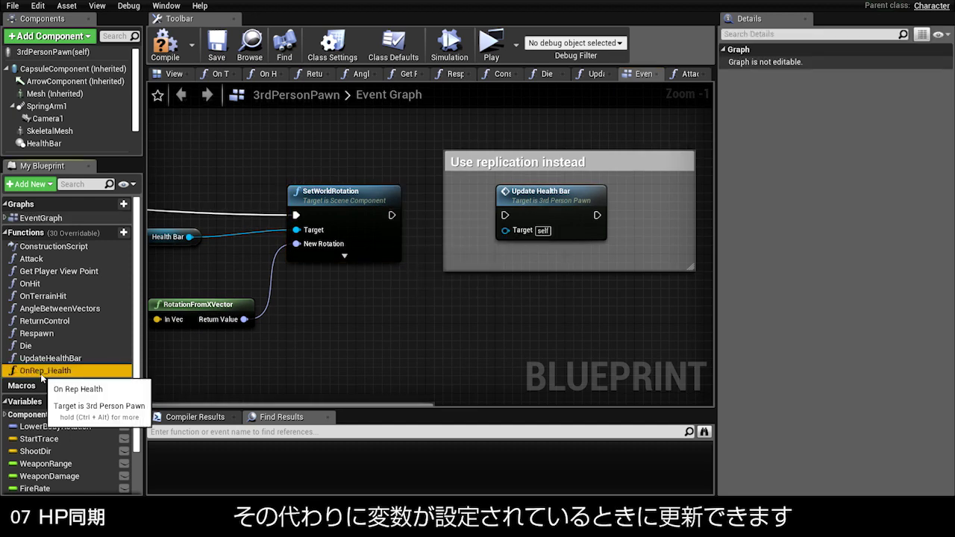
drag(388, 236, 491, 251)
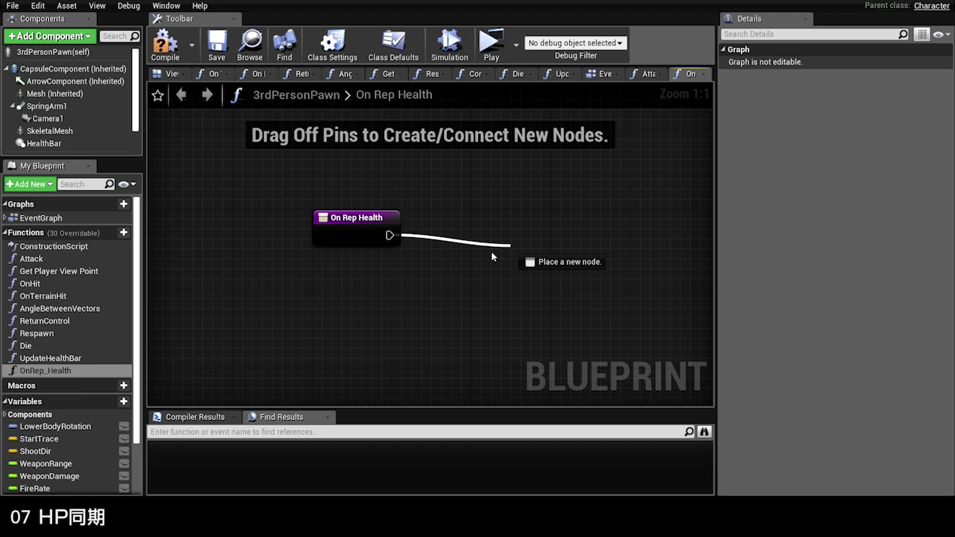
text(upda)
key(Return)
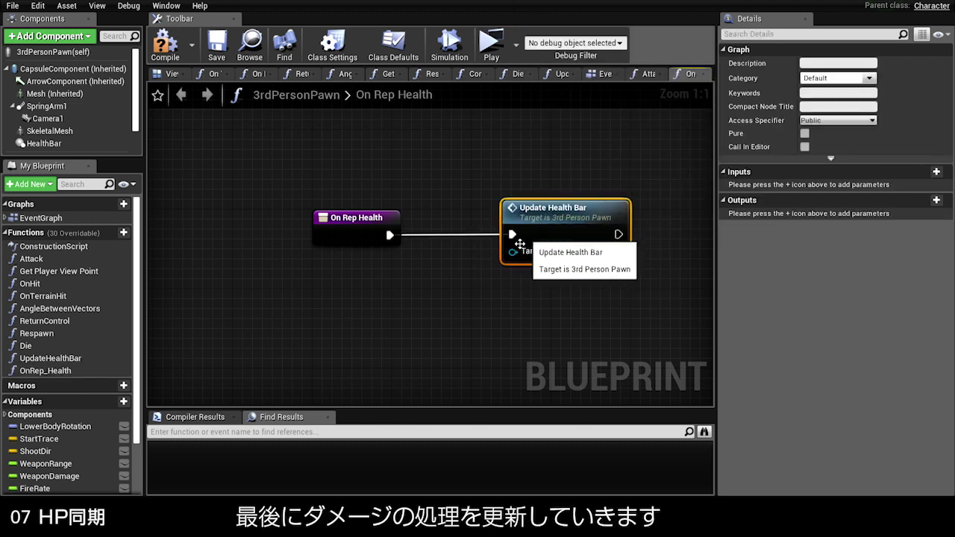
click(417, 258)
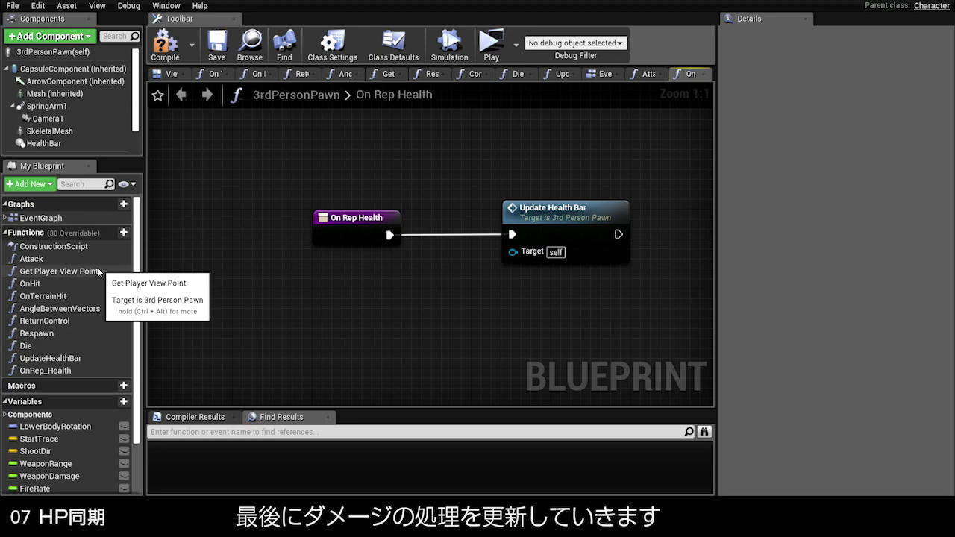
- In OnHit, add a Get Is Owner node next to the Strix Replicator
double_click(27, 284)
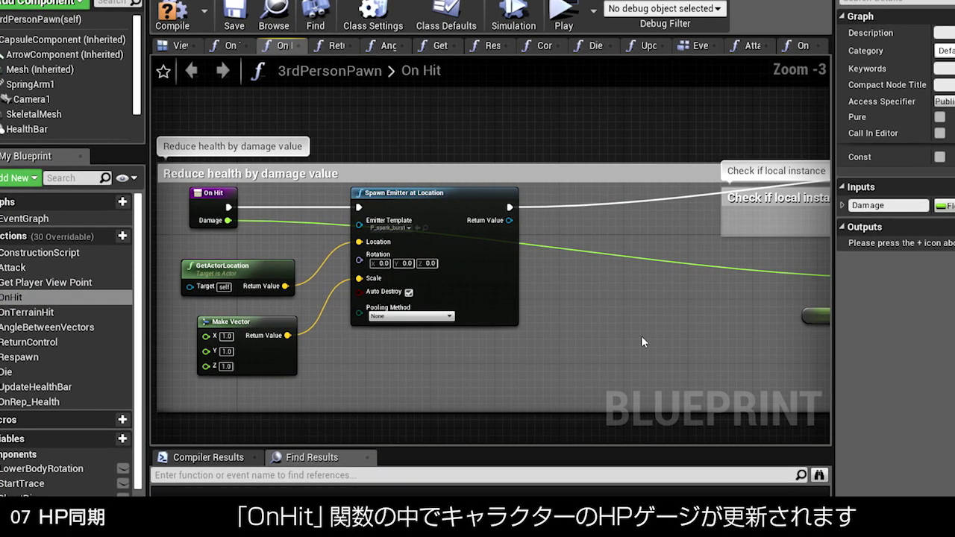
right_drag(467, 350, 226, 334)
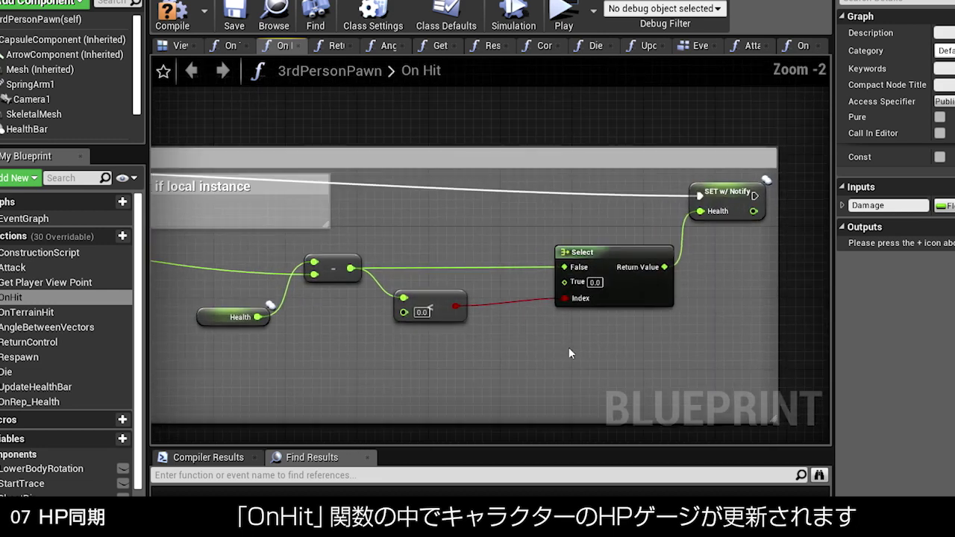
scroll(568, 347, up, 1)
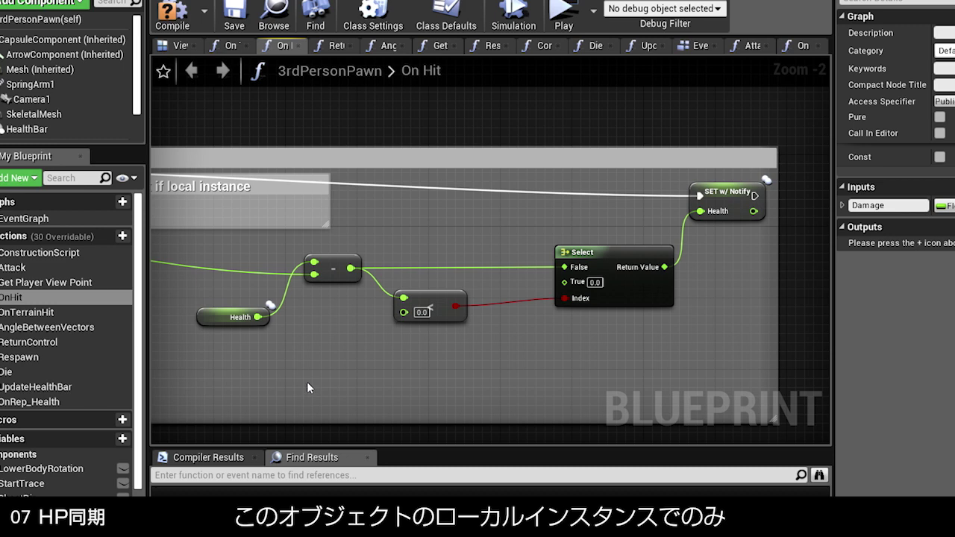
right_drag(307, 382, 438, 252)
right_click(239, 318)
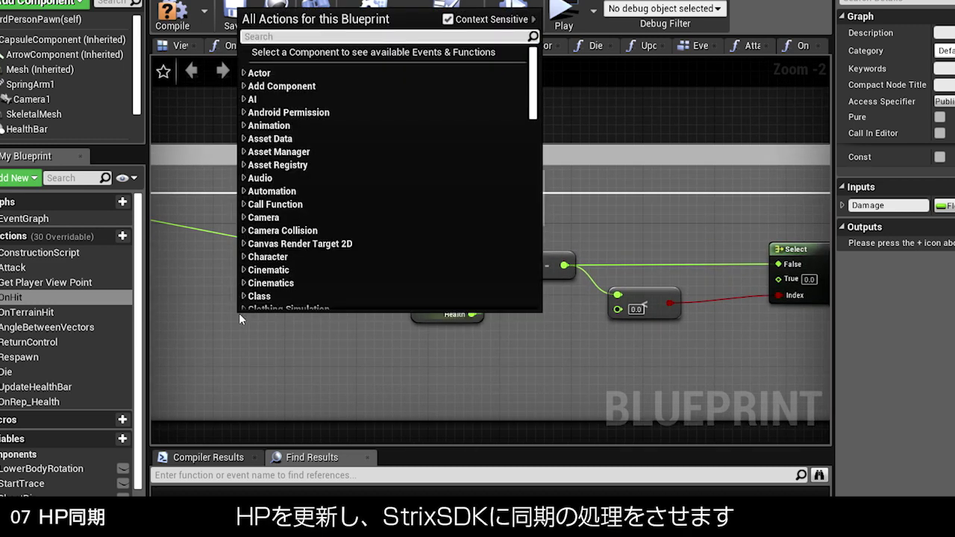
text(get is ow)
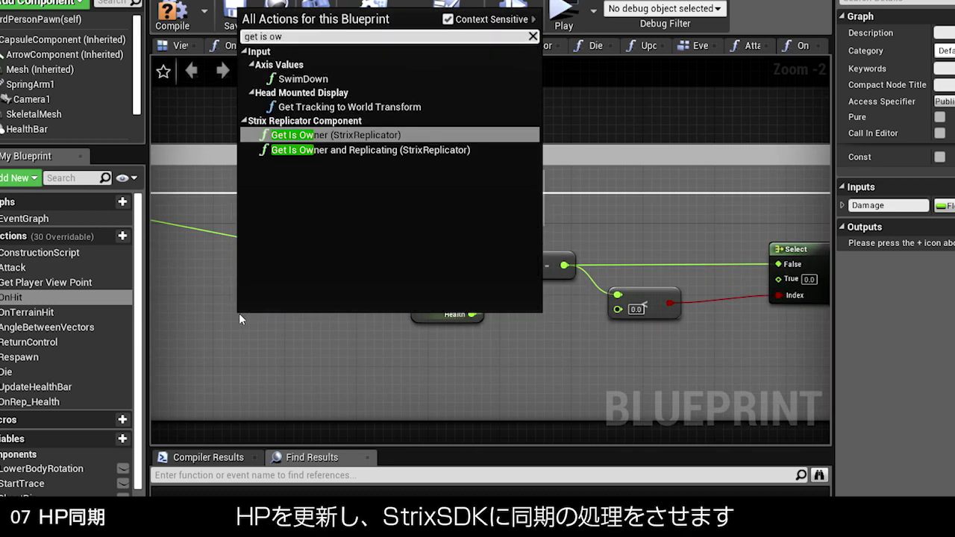
key(Return)
right_drag(259, 388, 341, 345)
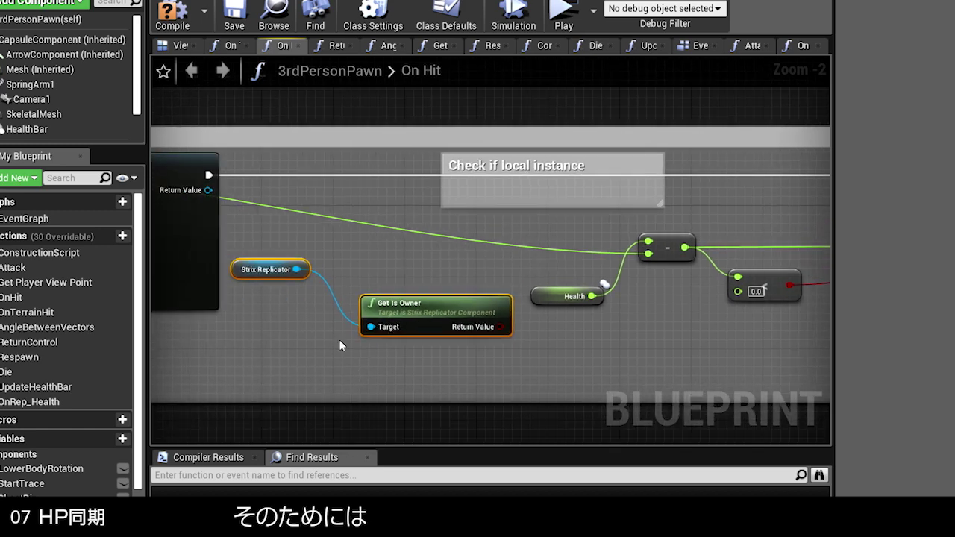
drag(235, 272, 229, 289)
drag(428, 329, 406, 259)
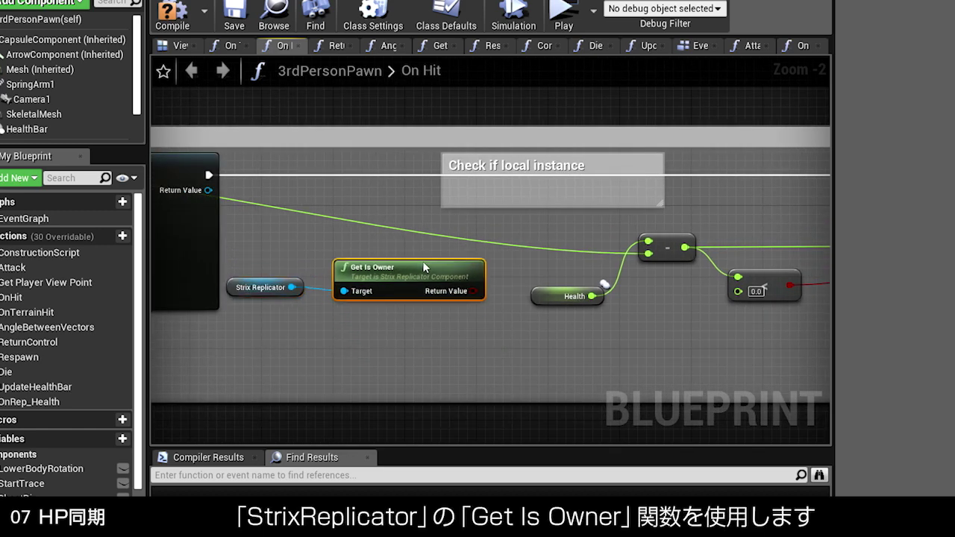
- Add a Branch on Get Is Owner whose True output runs SET Health
click(524, 187)
drag(537, 196, 516, 170)
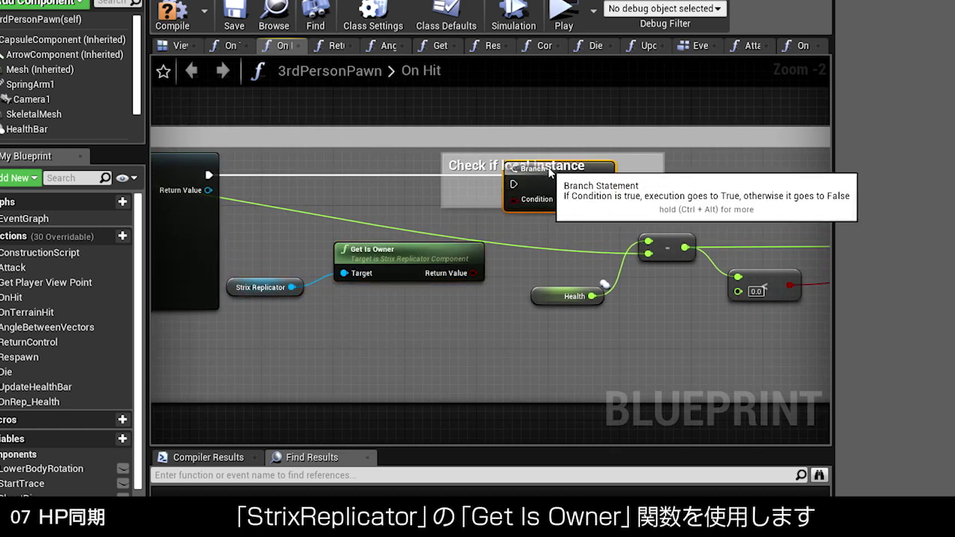
drag(470, 273, 514, 190)
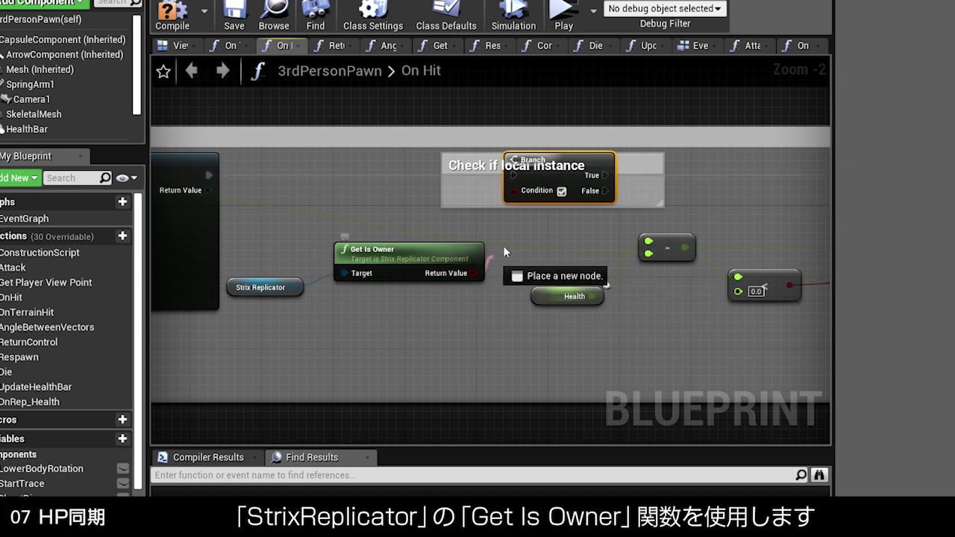
drag(210, 174, 514, 174)
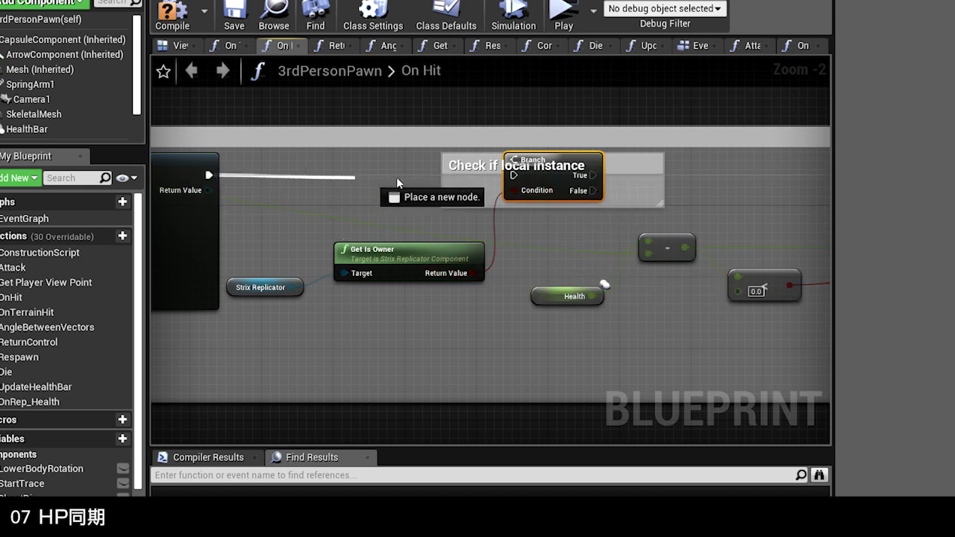
right_drag(641, 198, 405, 207)
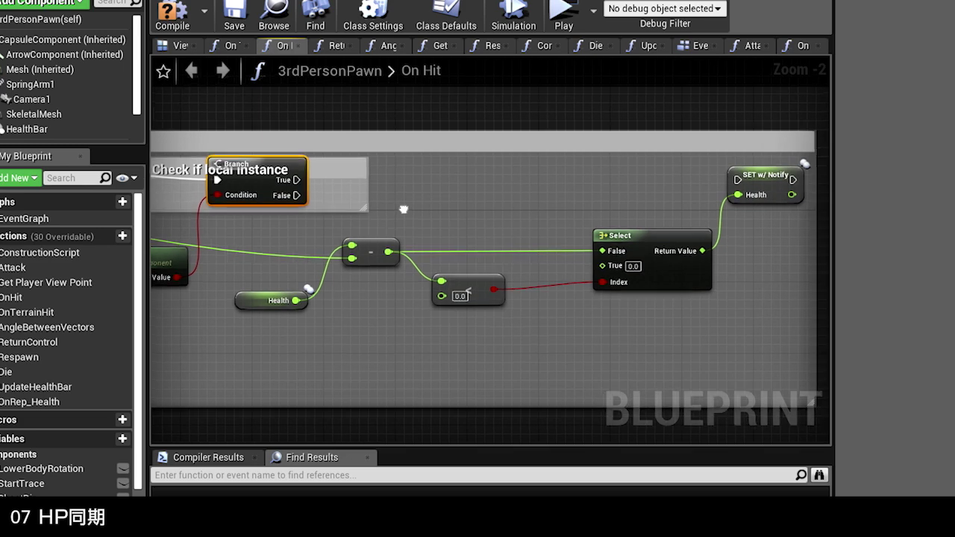
mouse_move(294, 181)
mouse_down()
mouse_move(765, 179)
mouse_move(734, 180)
mouse_up()
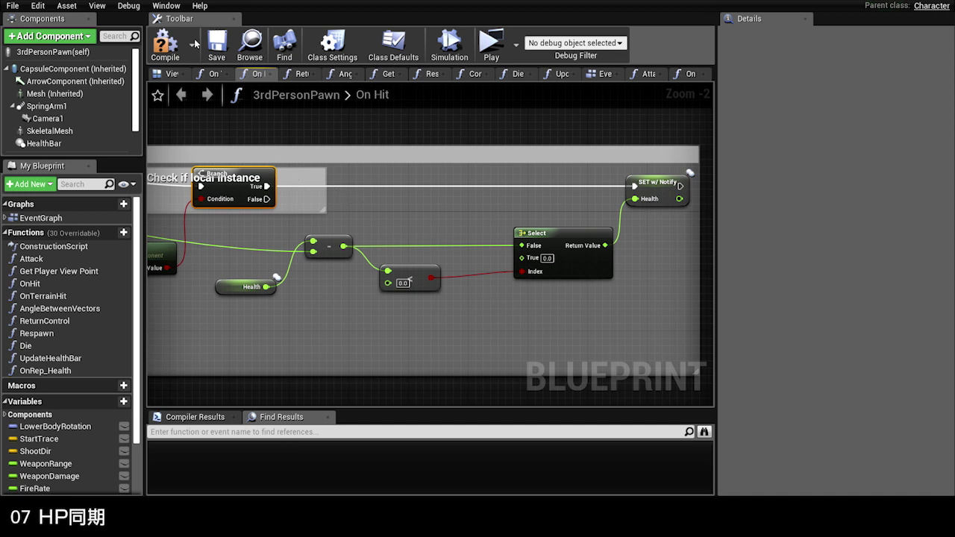
- Compile and save 3rdPersonPawn, then play-test the health changes
click(165, 43)
click(216, 44)
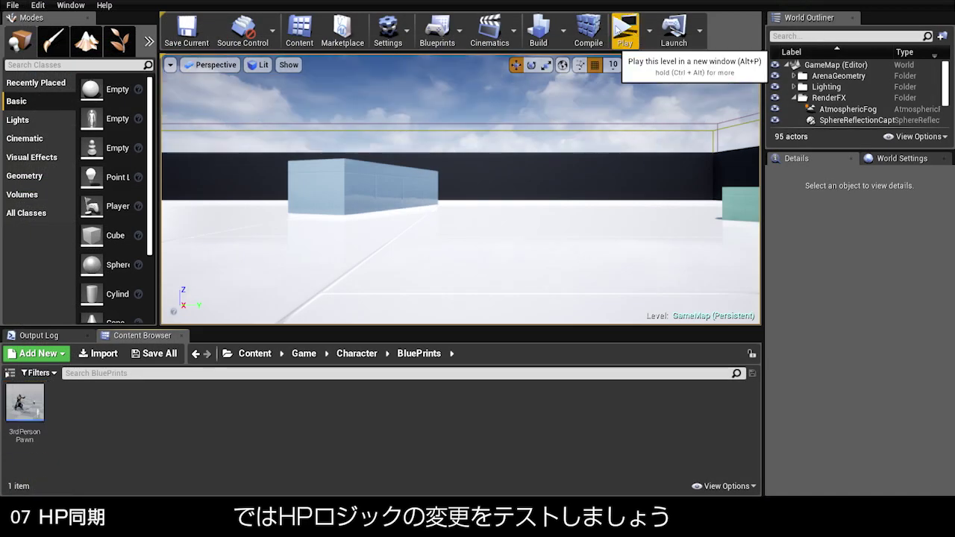
click(619, 41)
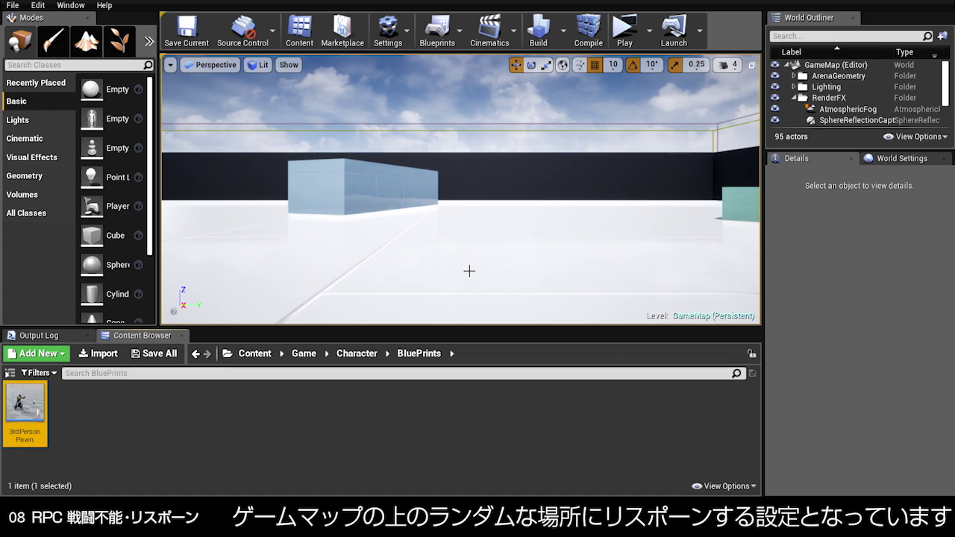
- In the Die function, add Get Is Owner with its Strix Replicator before Disable Input
double_click(25, 410)
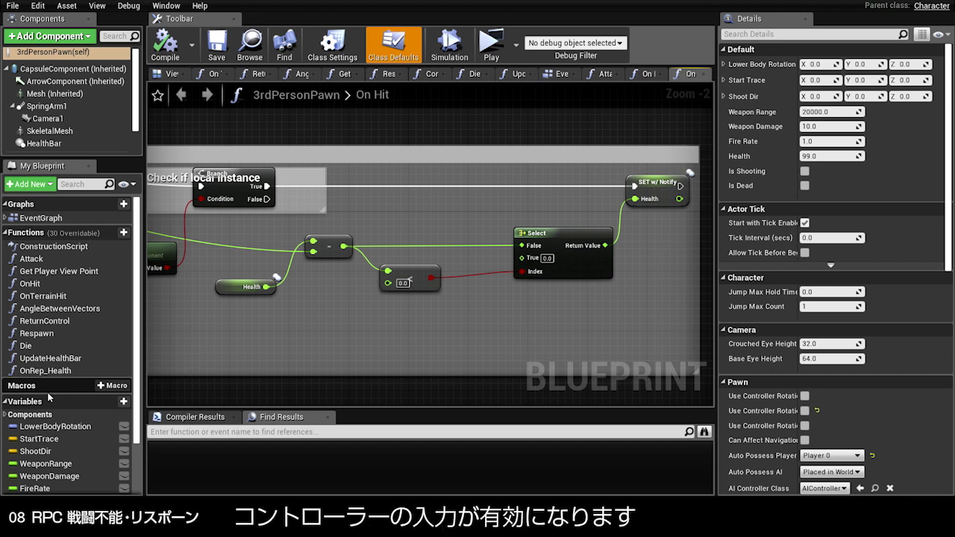
double_click(41, 349)
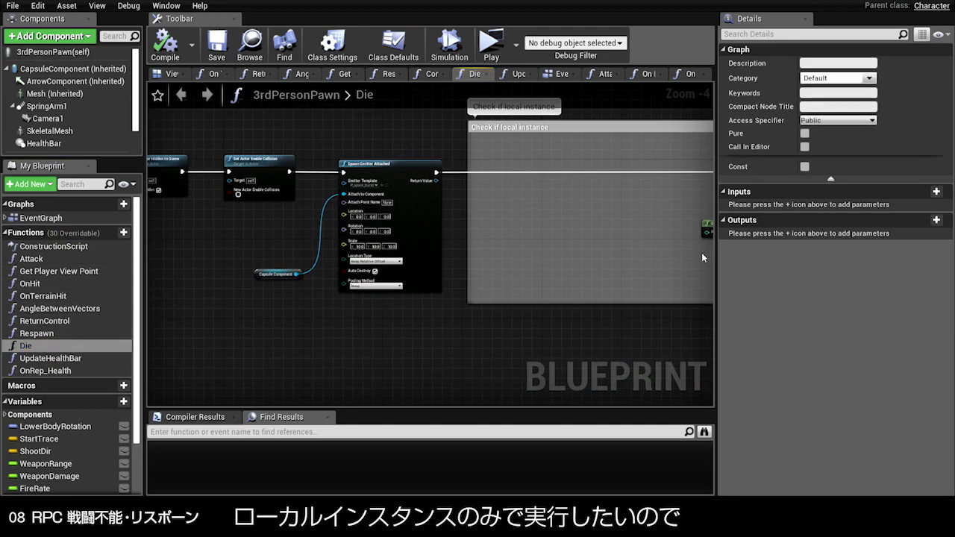
scroll(665, 328, down, 1)
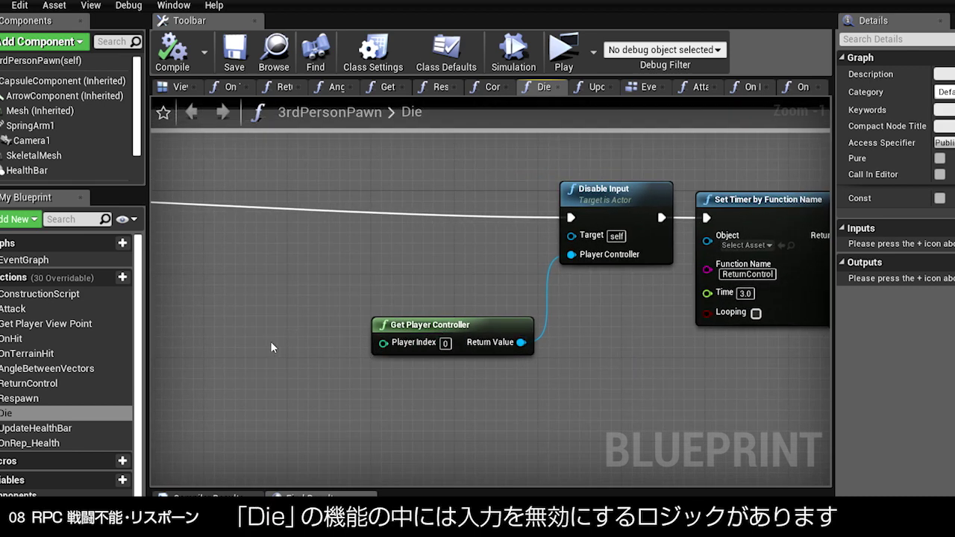
right_drag(270, 341, 426, 316)
right_click(416, 315)
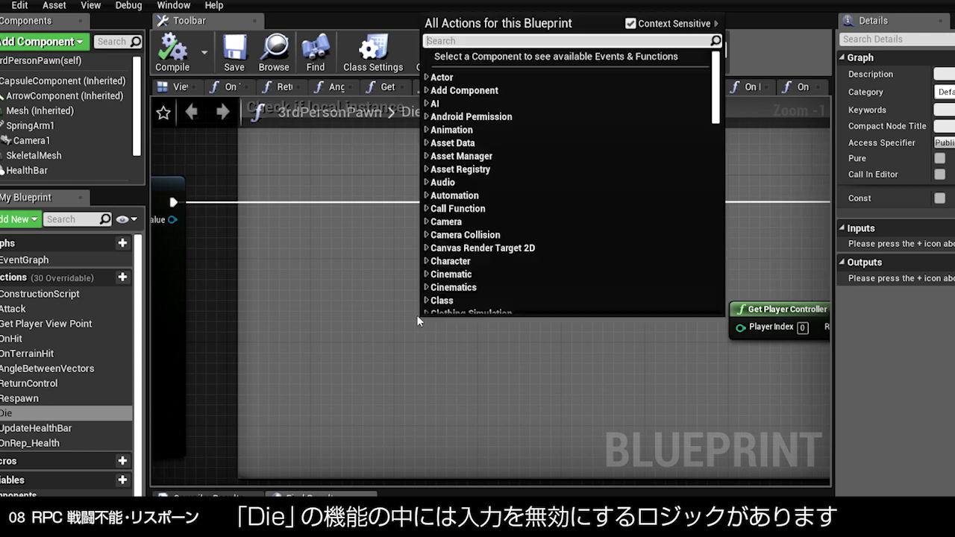
text(get iso)
key(Return)
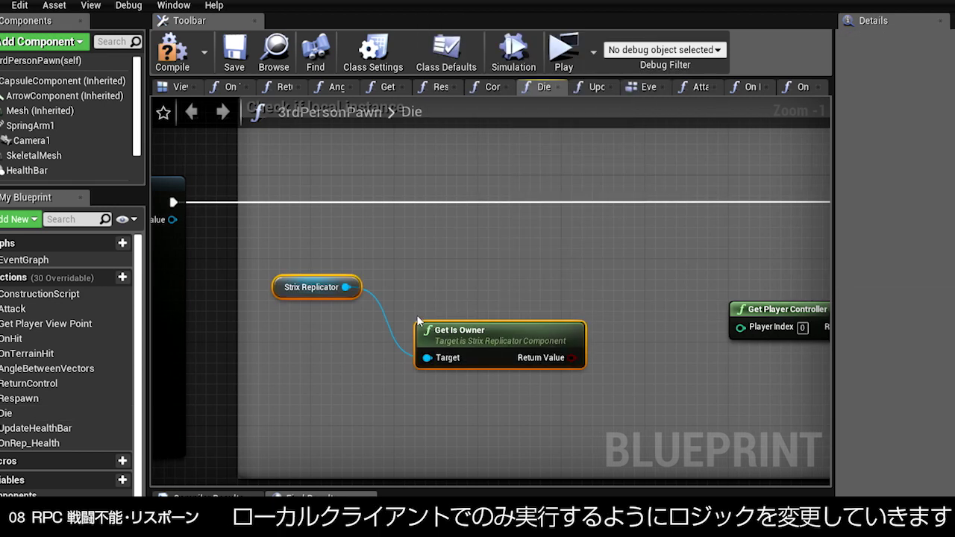
- Add a Branch on Get Is Owner whose True output runs Disable Input
click(553, 202)
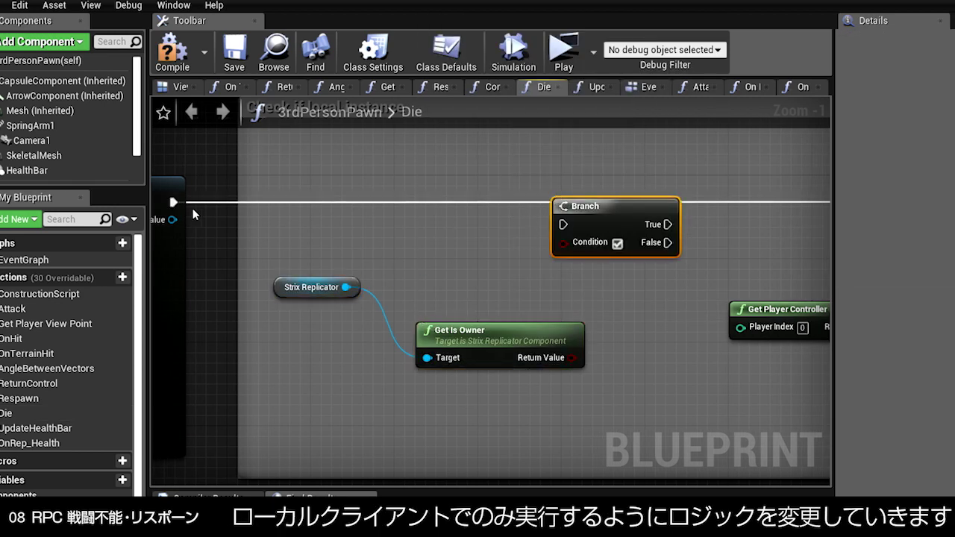
drag(173, 202, 570, 223)
mouse_move(583, 357)
mouse_down()
mouse_move(583, 279)
mouse_move(572, 242)
mouse_up()
right_drag(628, 293, 342, 311)
drag(321, 224, 394, 191)
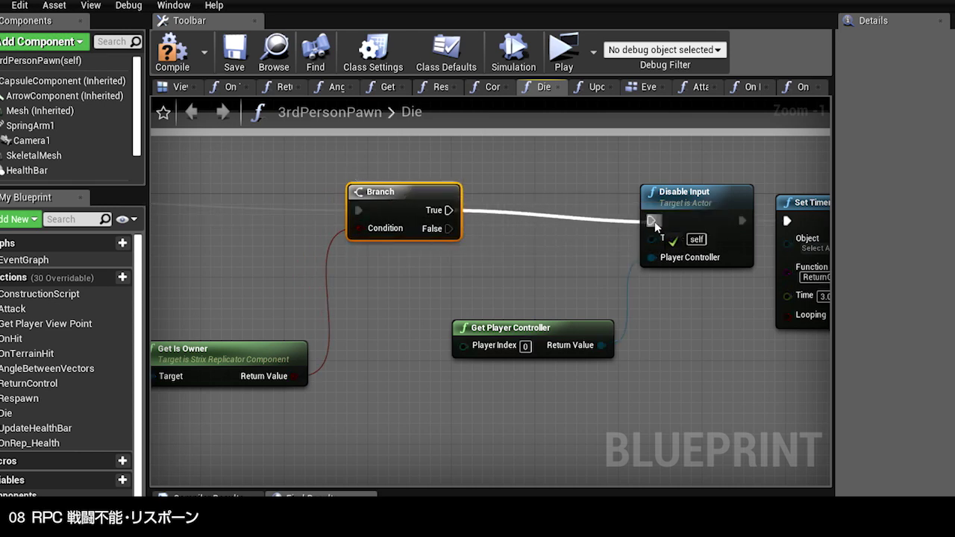
drag(441, 212, 651, 221)
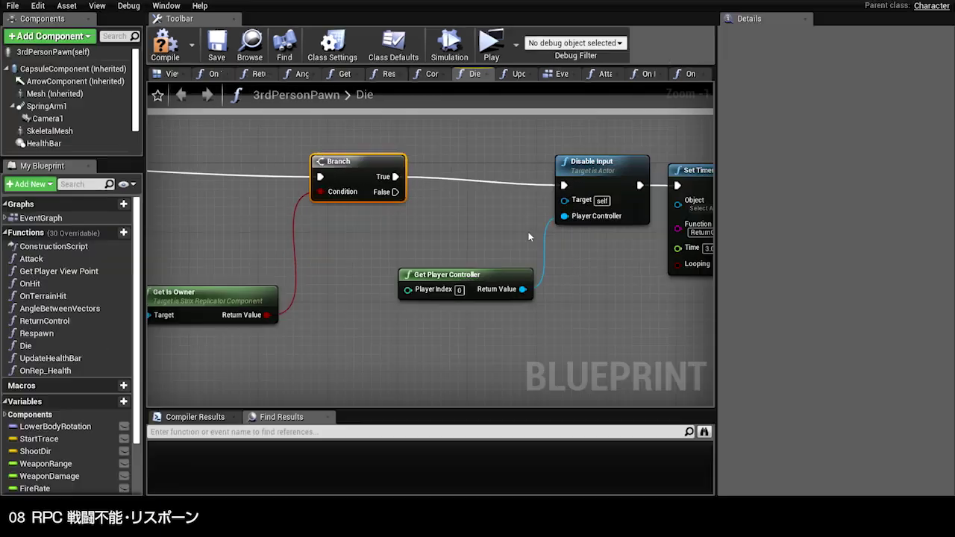
- In Return Control, add Get Is Owner with its Strix Replicator
double_click(57, 323)
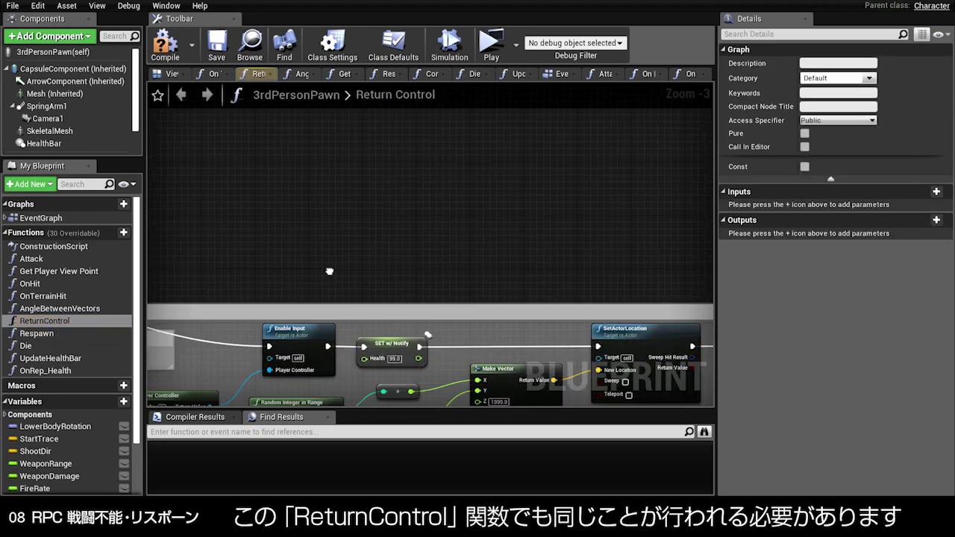
scroll(373, 297, up, 1)
scroll(336, 389, up, 1)
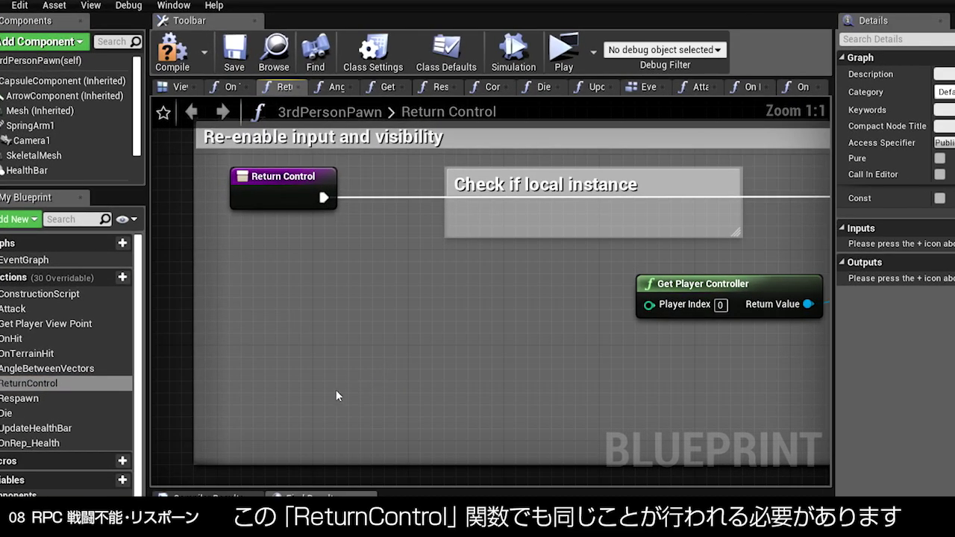
right_click(335, 389)
text(get is )
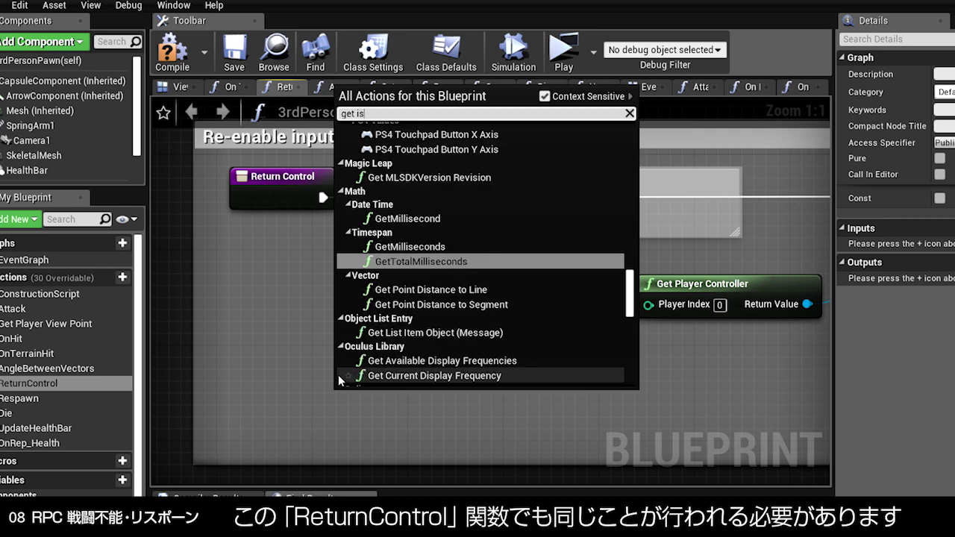
text(ow)
key(Return)
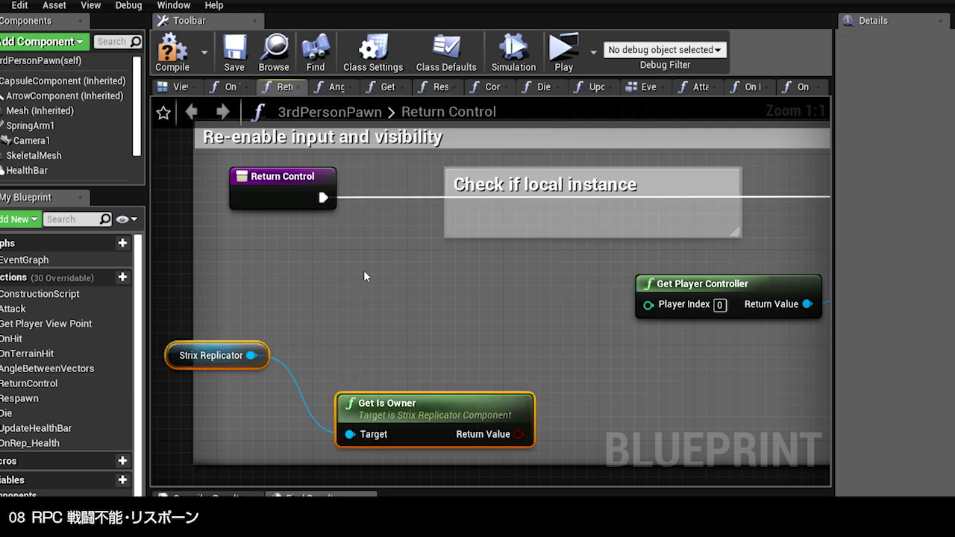
drag(365, 399, 352, 307)
- Add a Branch on Get Is Owner whose True output runs Enable Input
click(491, 250)
drag(540, 235, 571, 188)
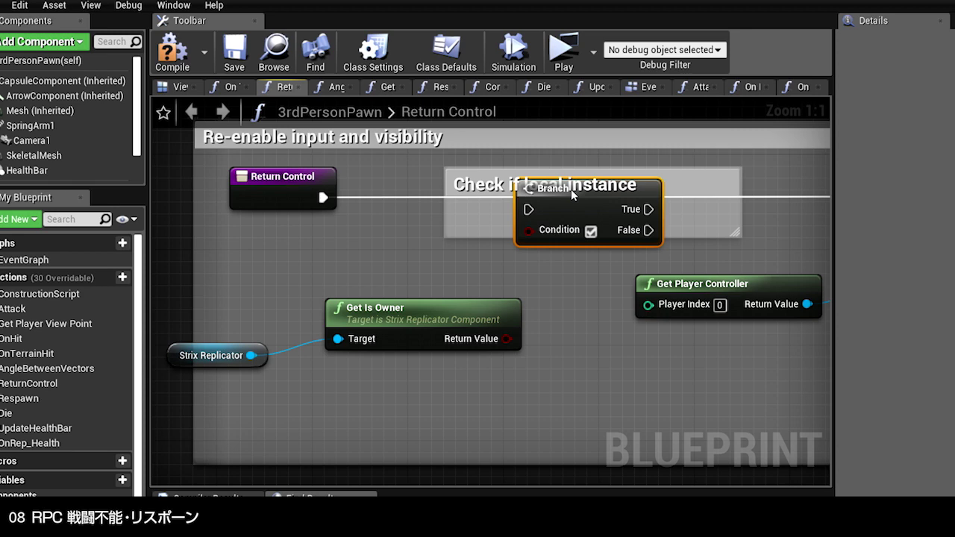
right_drag(641, 258, 487, 283)
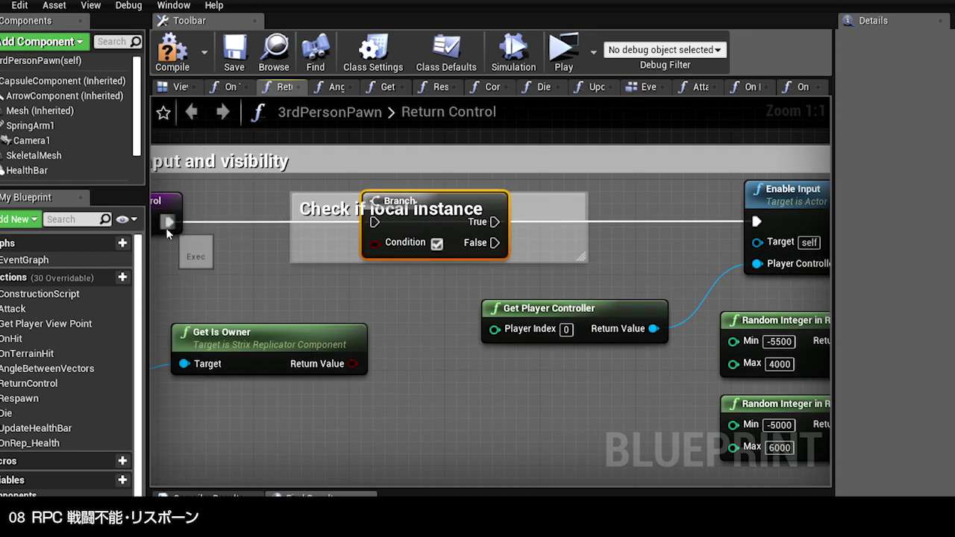
drag(166, 227, 409, 221)
drag(530, 222, 794, 227)
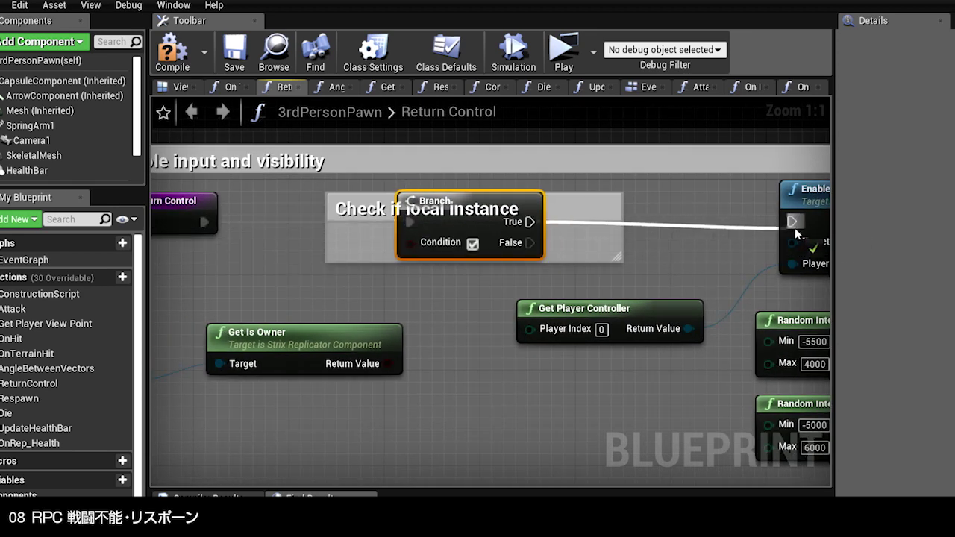
drag(388, 363, 411, 242)
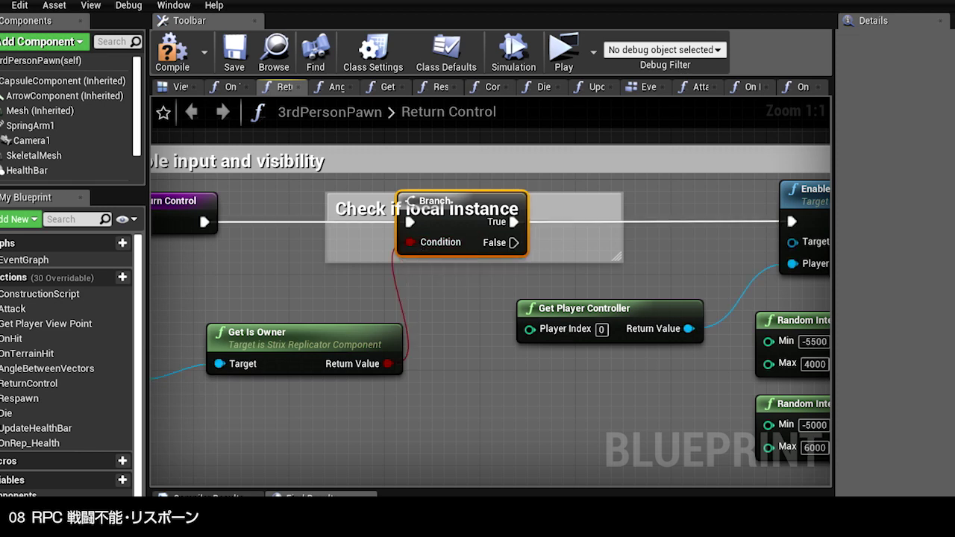
right_drag(410, 242, 283, 258)
drag(308, 217, 463, 217)
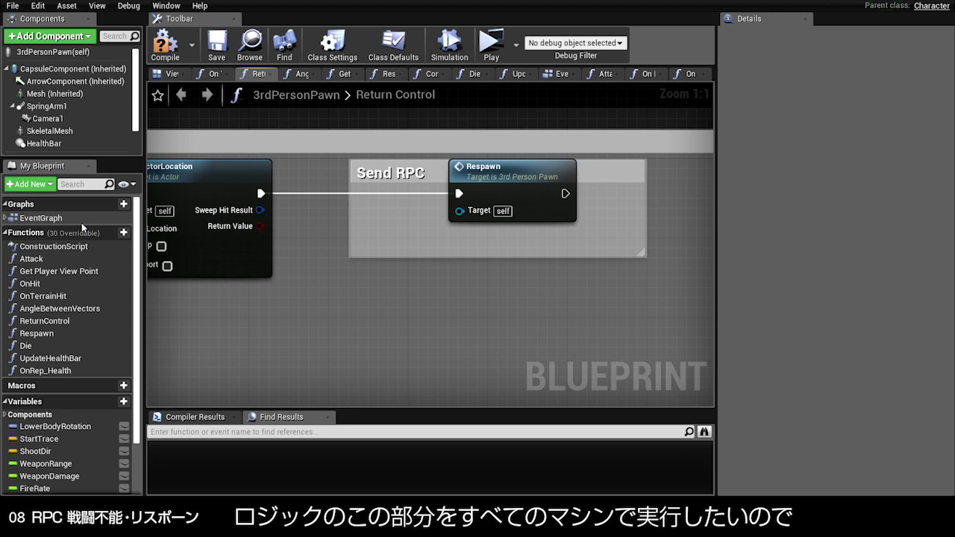
- Chain a third Register Strix Rpc with Function Name Respawn after the OnTerrainHit registration
double_click(74, 217)
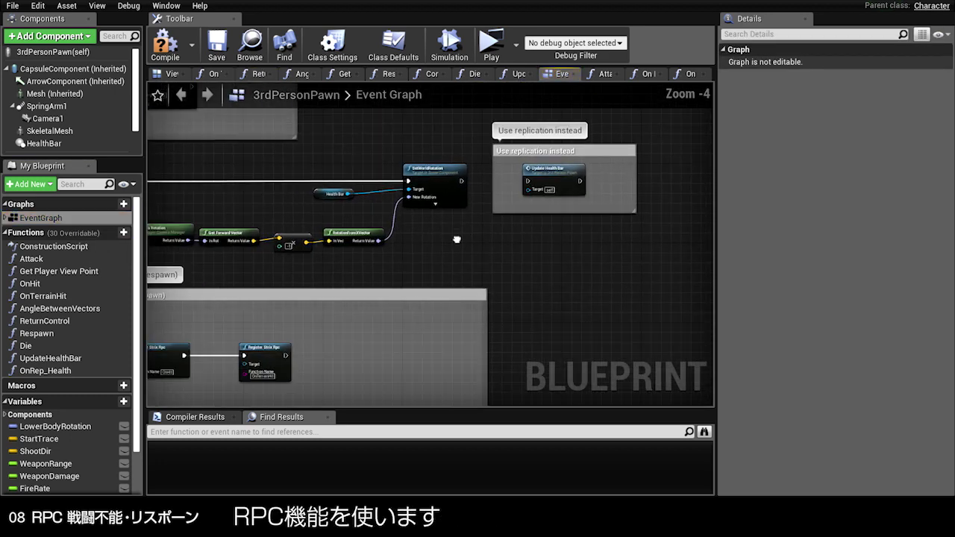
scroll(475, 296, up, 4)
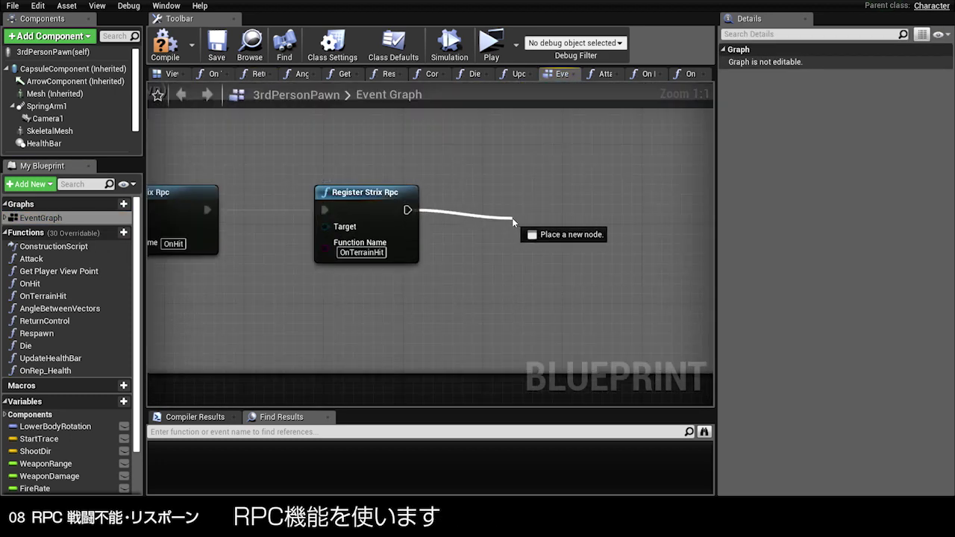
drag(407, 209, 484, 221)
text(regis)
key(Return)
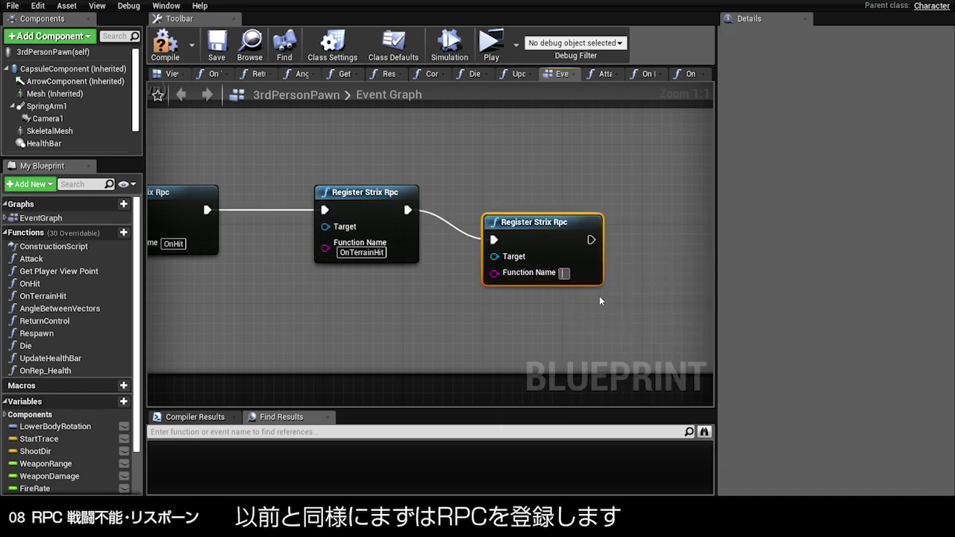
text(Respawn)
key(Return)
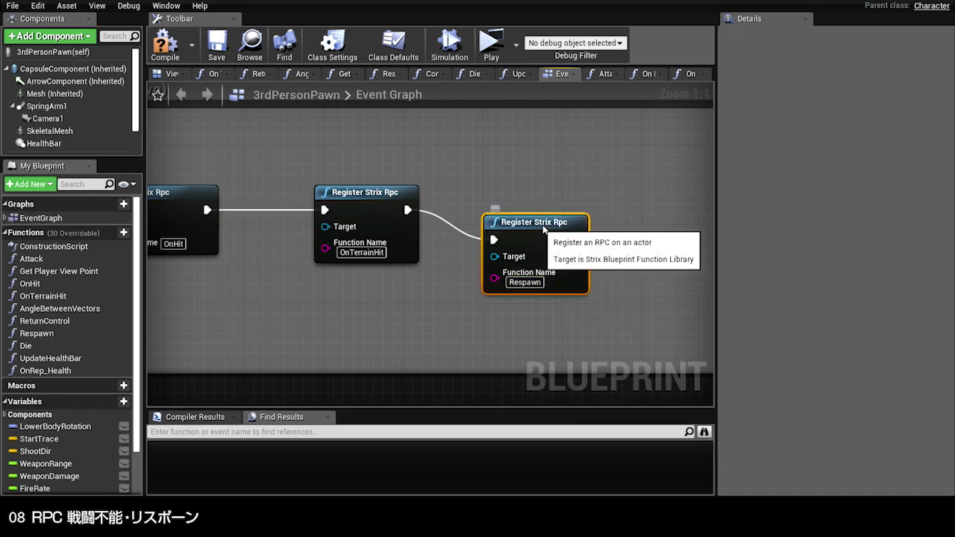
mouse_move(370, 311)
right_down()
mouse_move(577, 316)
mouse_move(451, 317)
right_up()
scroll(574, 317, down, 3)
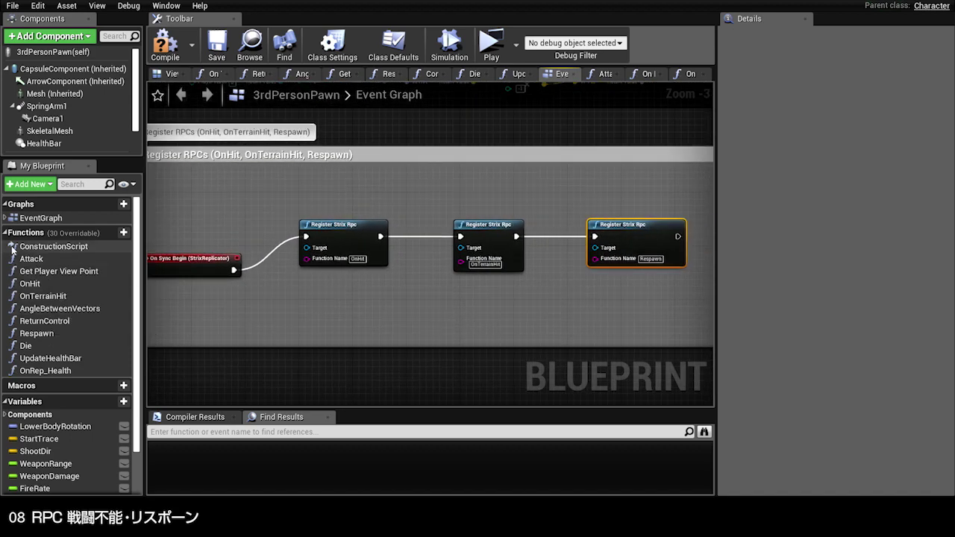
- In Return Control, add a Send Rpc to All node with Function Name set to Respawn
double_click(45, 321)
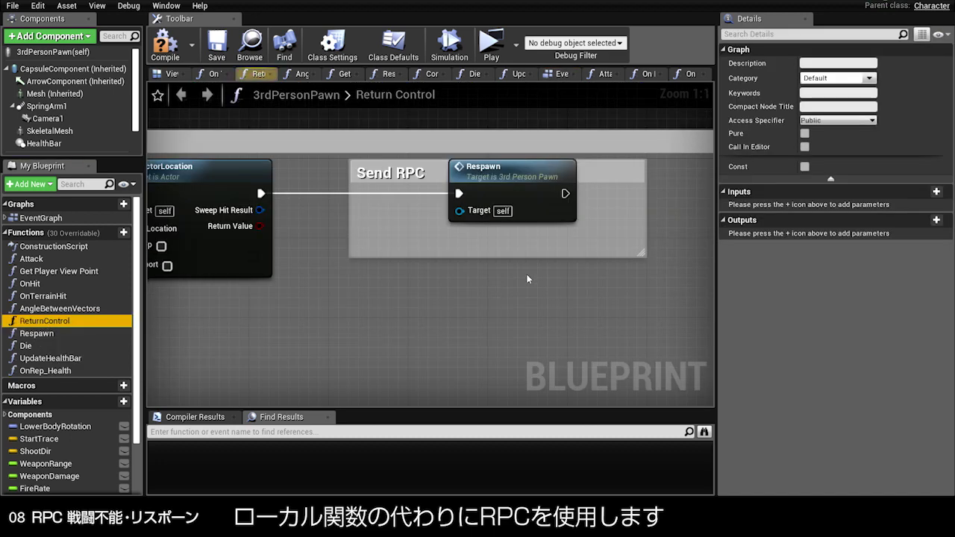
right_drag(522, 270, 395, 270)
right_click(399, 287)
text(send r)
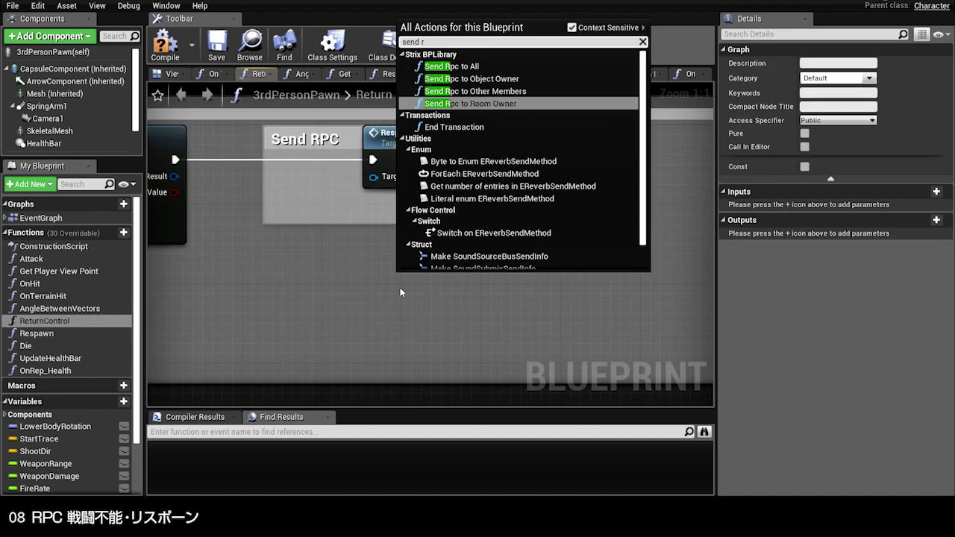
key(Up)
key(Up)
key(Up)
key(Return)
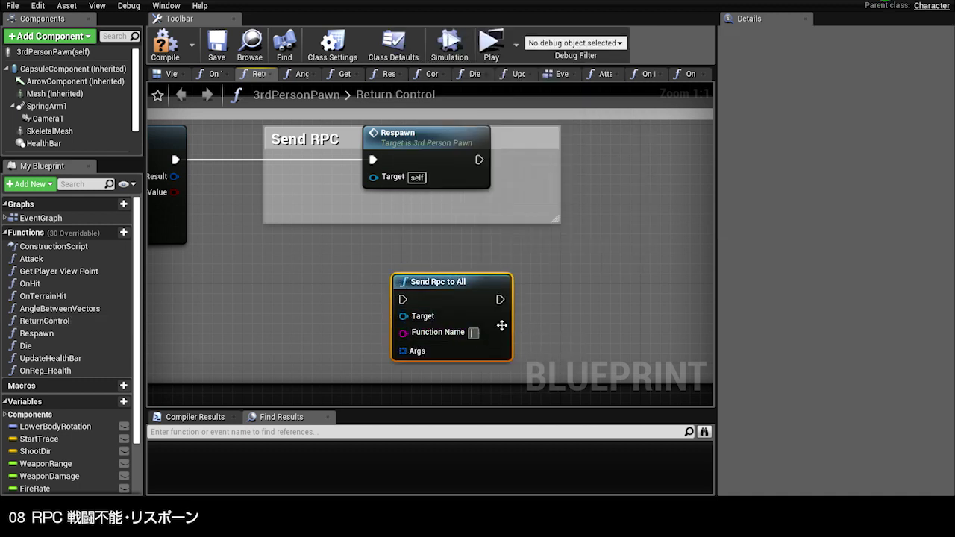
text(Respawn)
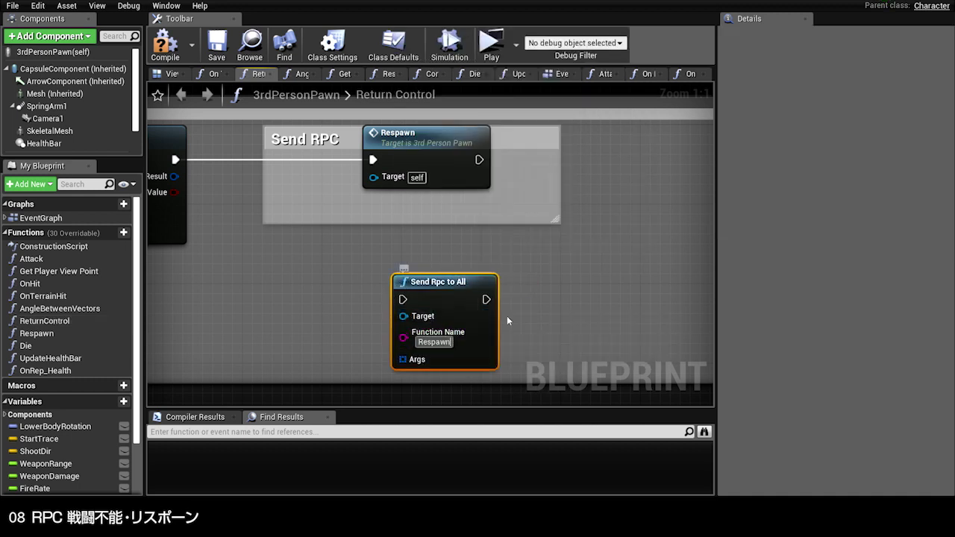
key(Return)
drag(443, 285, 422, 255)
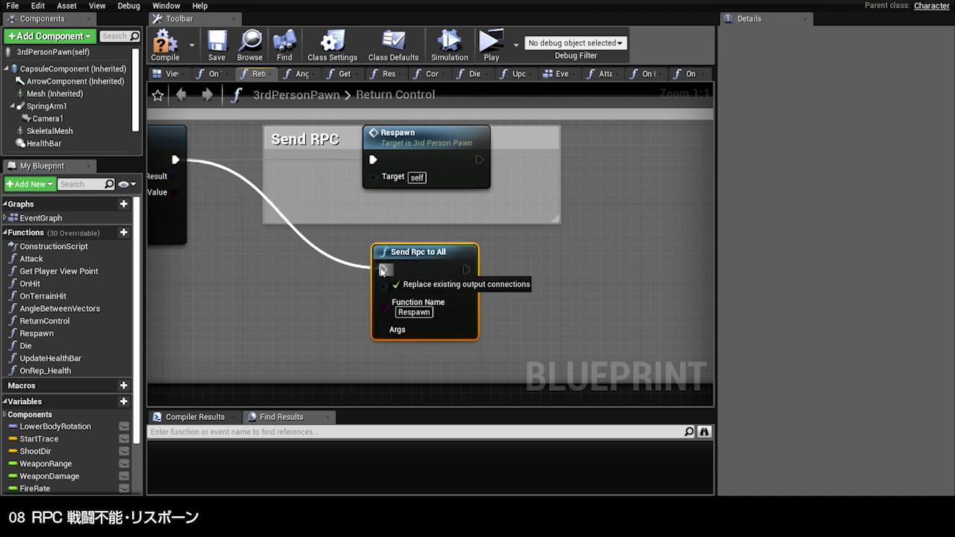
- Delete the old direct Respawn call and place Send Rpc to All inside the Send RPC comment
click(456, 145)
key(Delete)
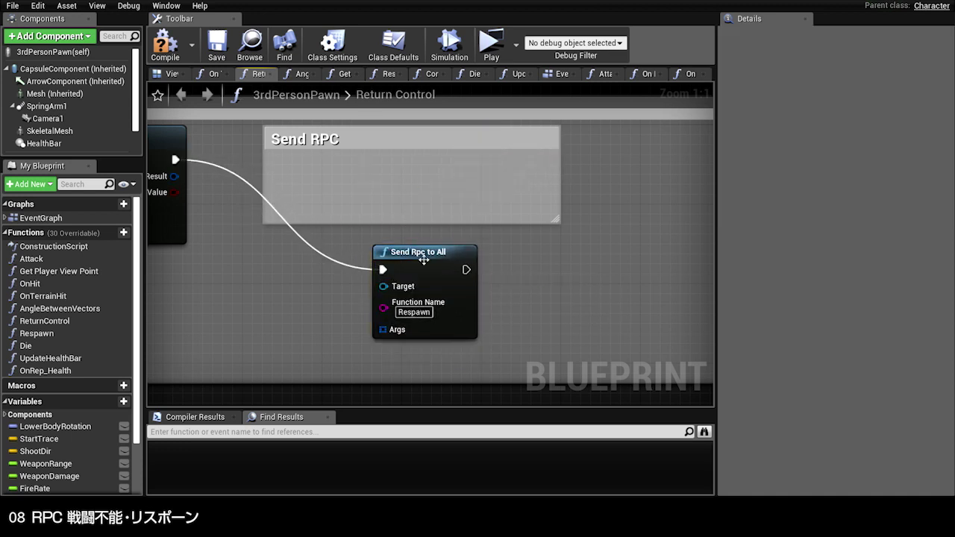
drag(436, 254, 436, 174)
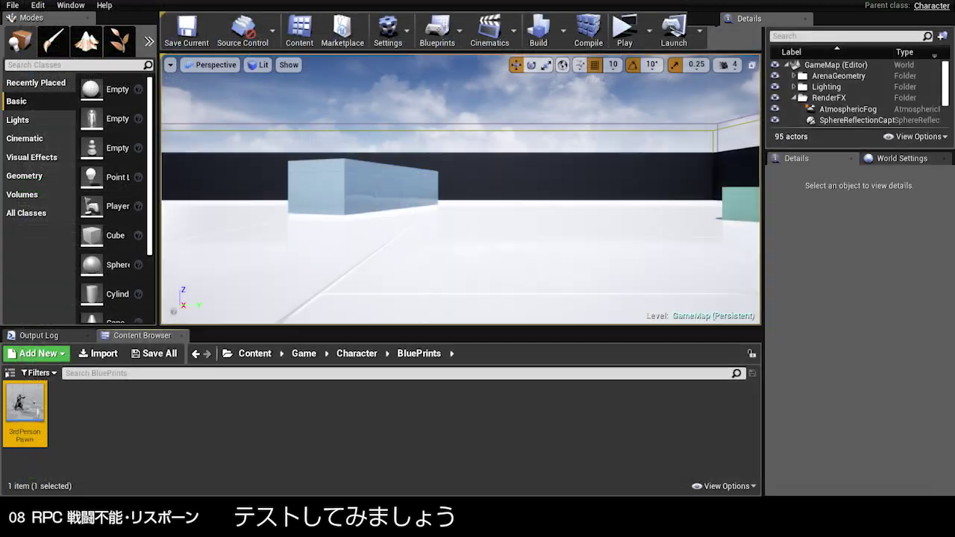
- Play the level in two preview windows and shoot the other character until it dies
click(621, 34)
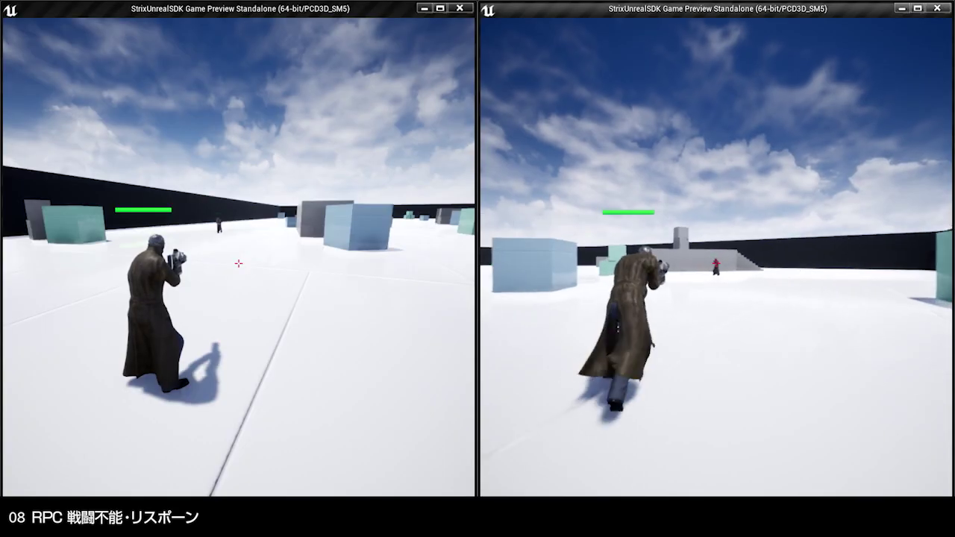
click(716, 257)
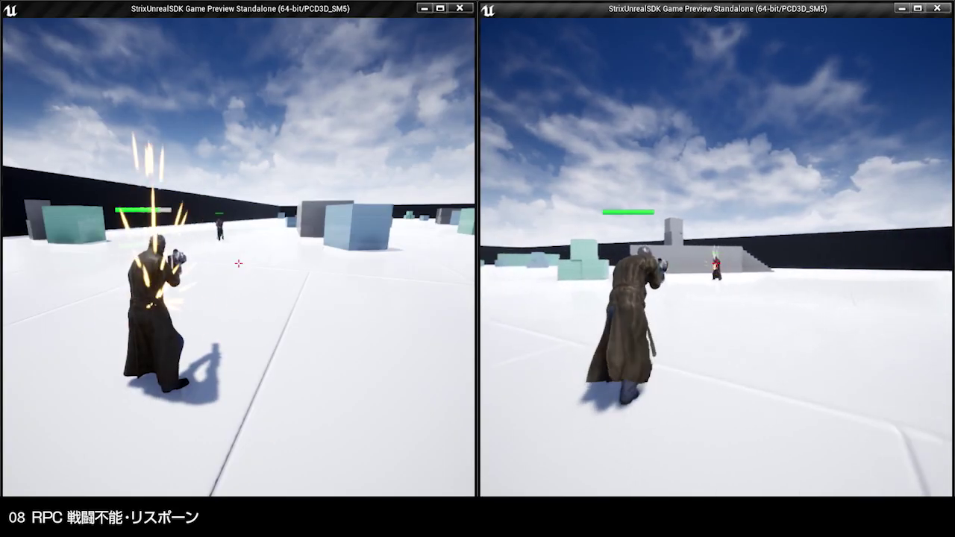
click(716, 257)
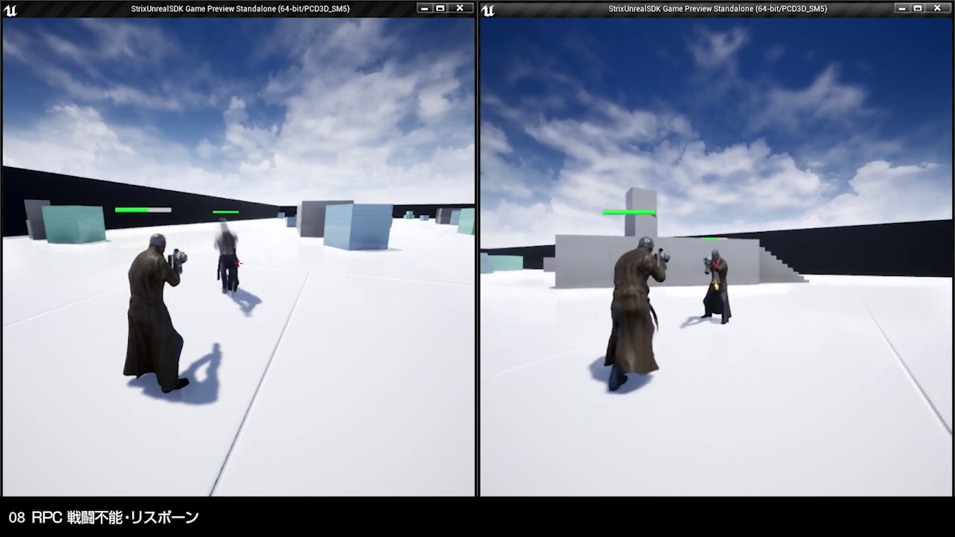
click(716, 257)
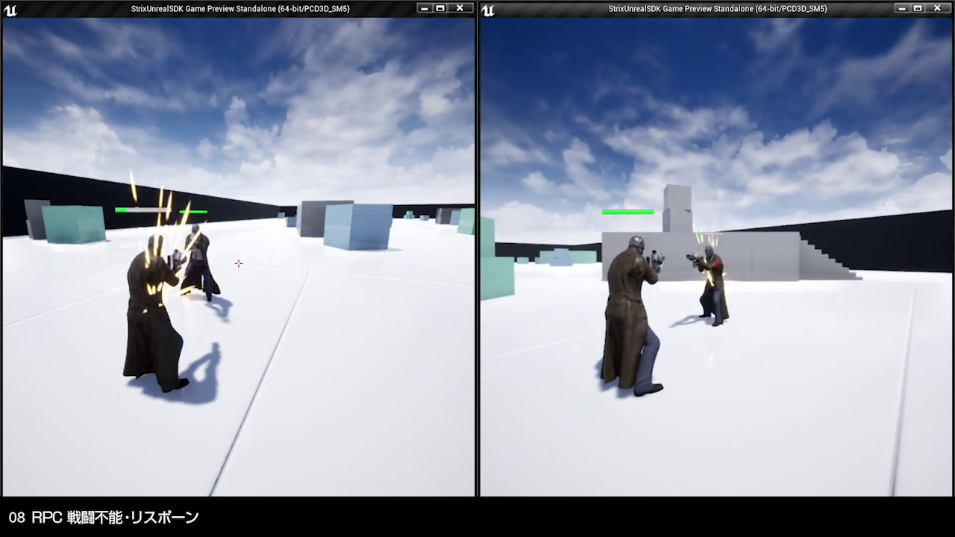
click(716, 263)
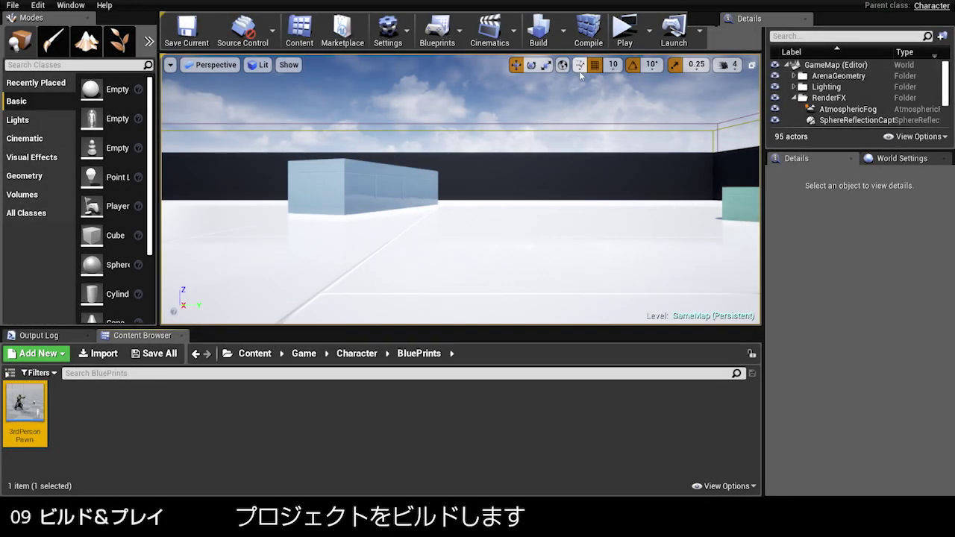
- Package the project for Windows 64-bit into a new 'Built' folder and show the Output Log
click(10, 5)
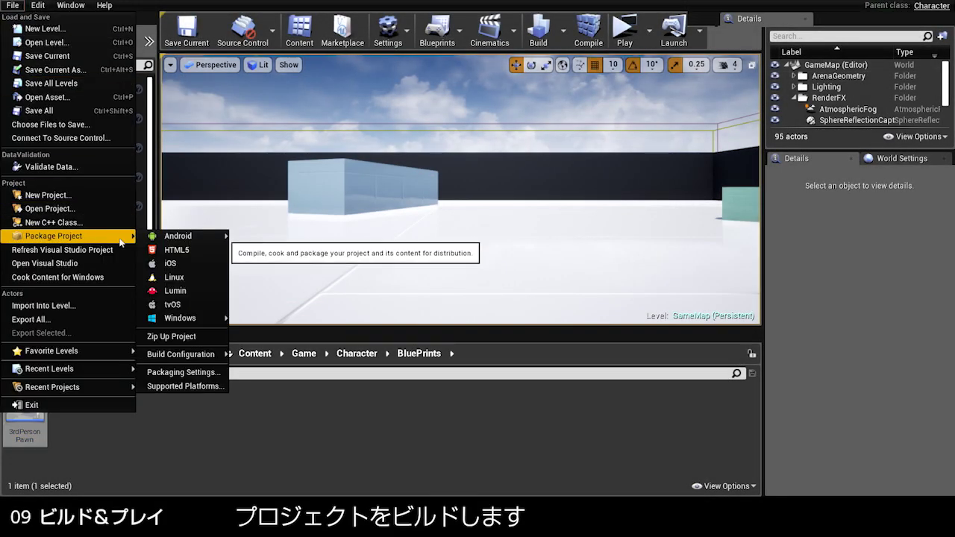
mouse_move(180, 318)
click(287, 332)
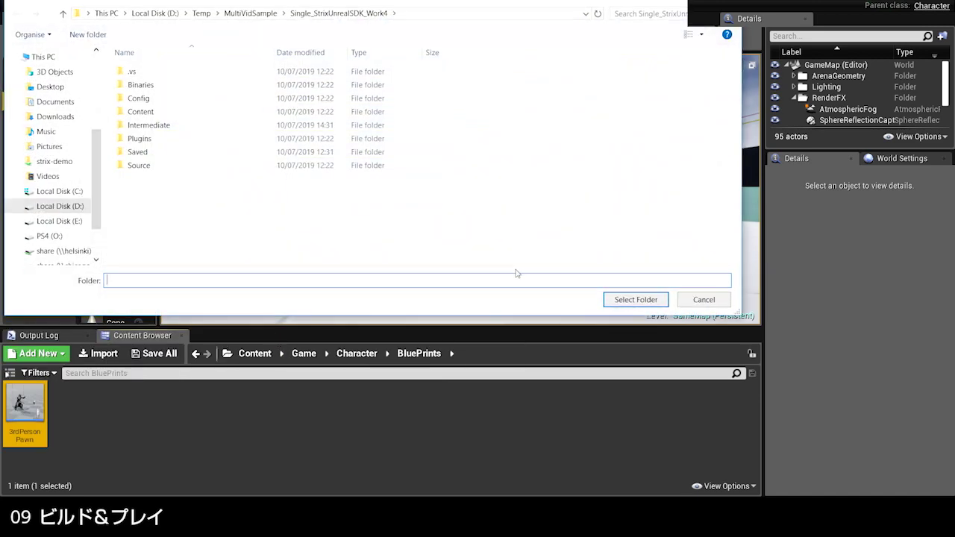
right_click(167, 206)
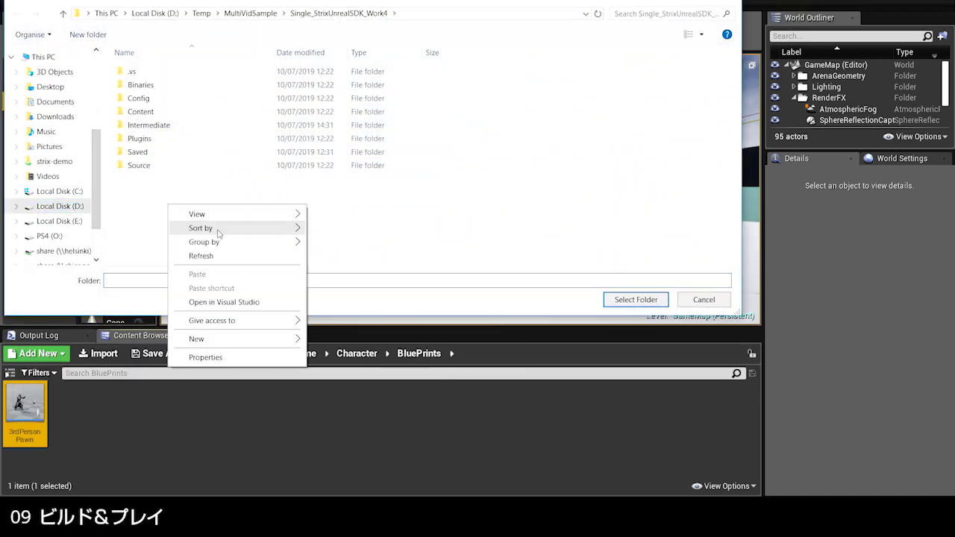
mouse_move(224, 339)
click(334, 341)
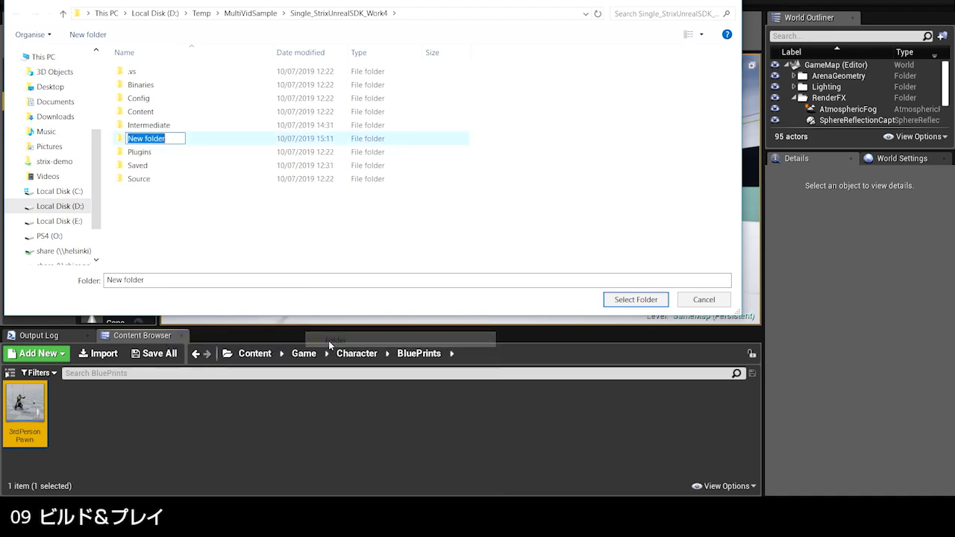
text(Built)
key(Return)
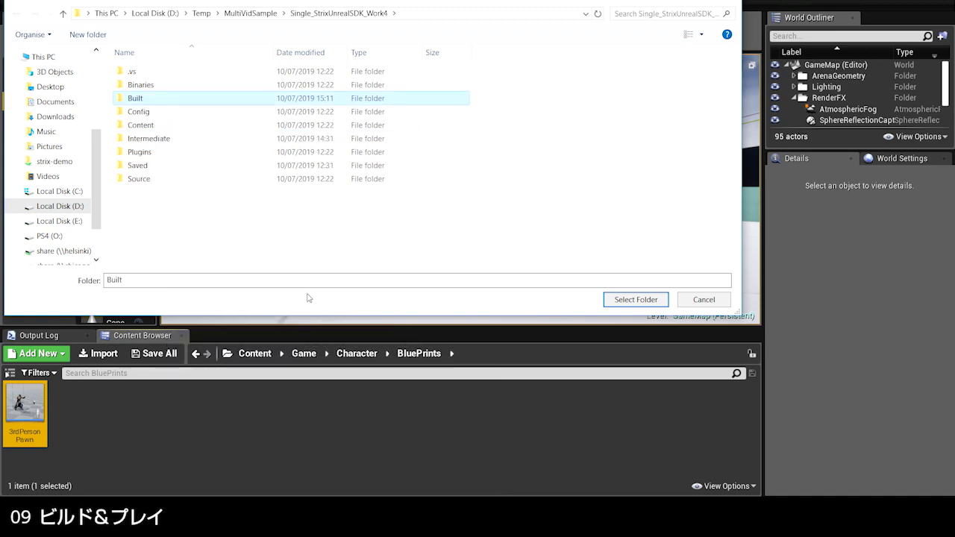
key(Return)
click(617, 300)
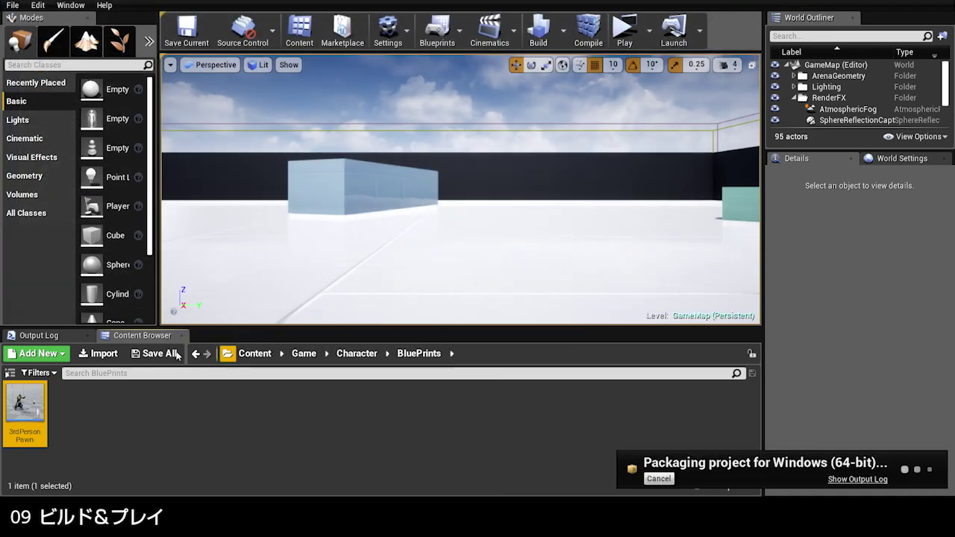
click(26, 335)
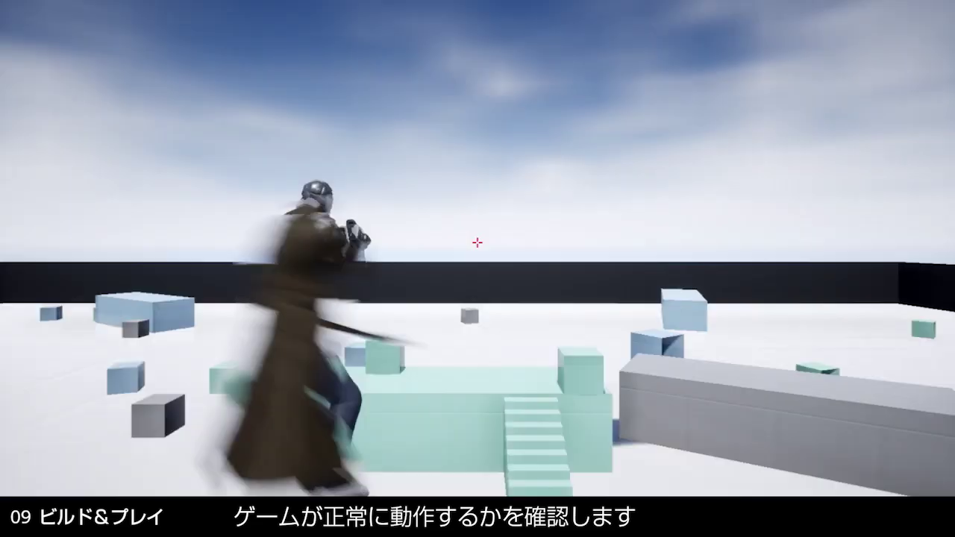
- Walk the character forward through the arena in the packaged online game
key(w)
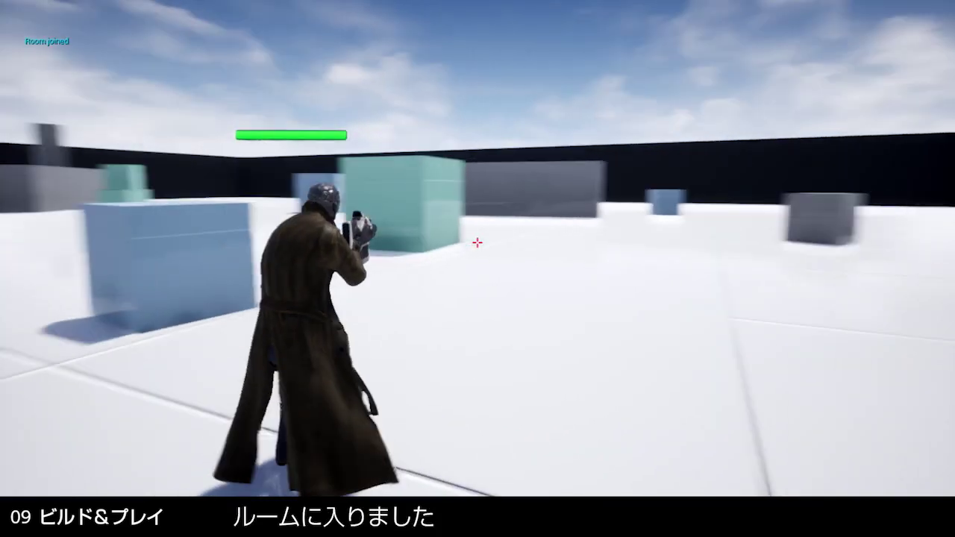